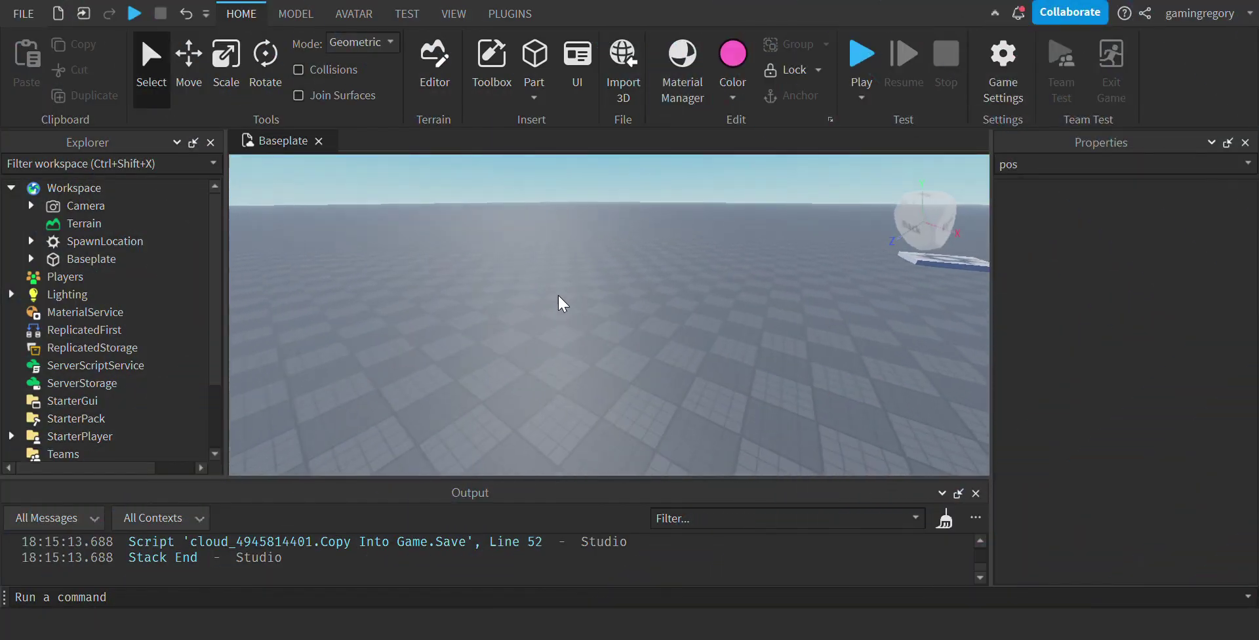
right_drag(558, 296, 558, 293)
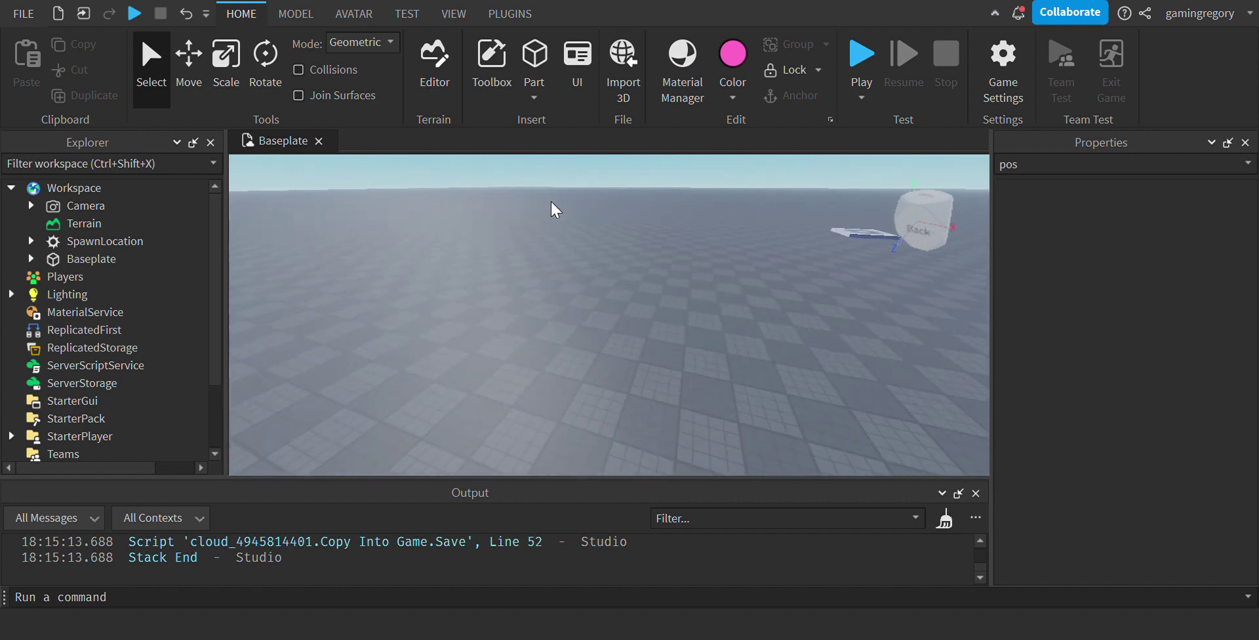
key(w)
key(s)
right_drag(343, 256, 339, 257)
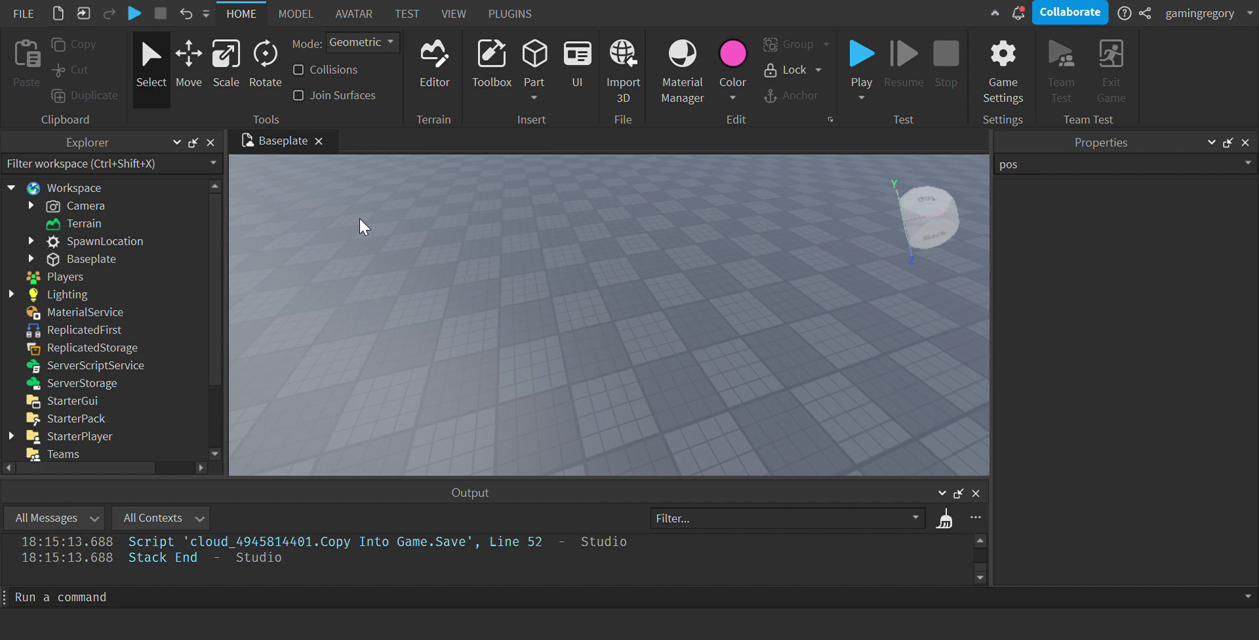
right_drag(399, 267, 442, 267)
- Insert a block part and place it on an empty area of the baseplate
scroll(400, 266, down, 3)
mouse_move(119, 185)
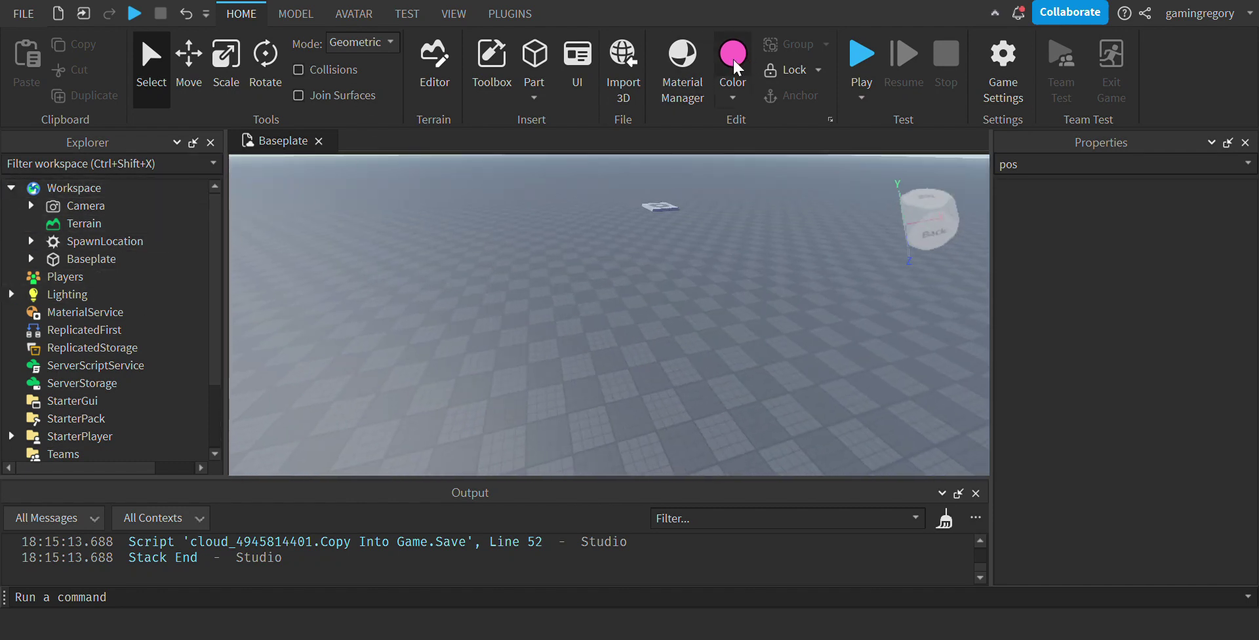
click(534, 59)
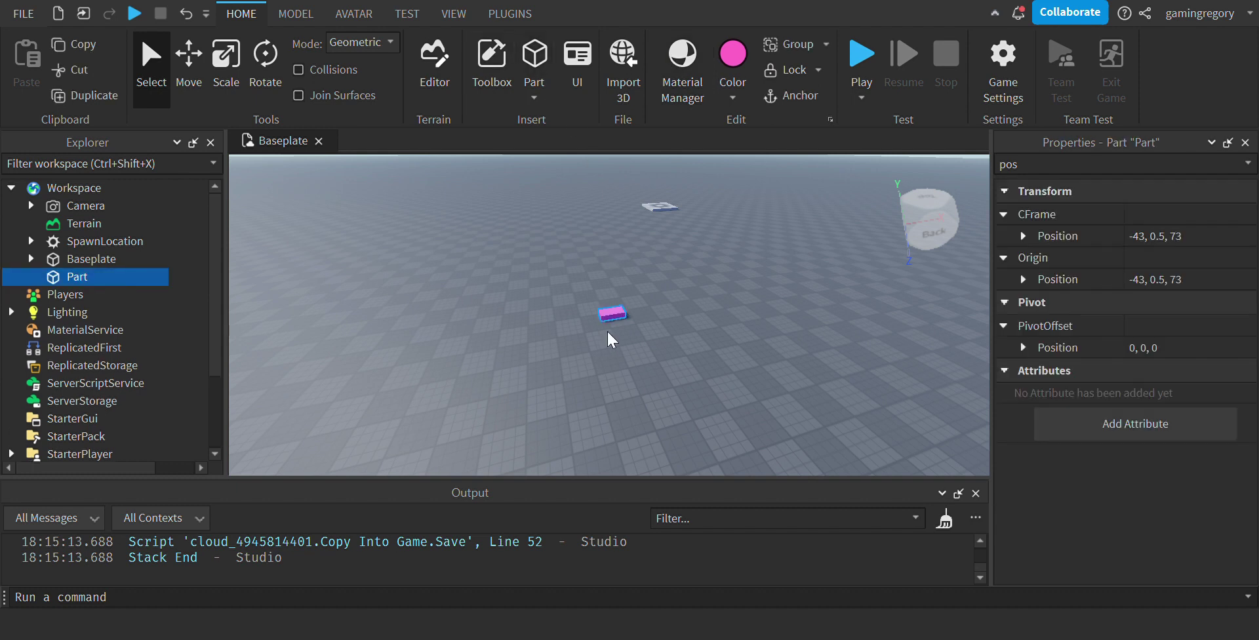
drag(607, 330, 507, 356)
- Filter the part's properties by "size" and set its size to 1, 1, 1
click(1069, 166)
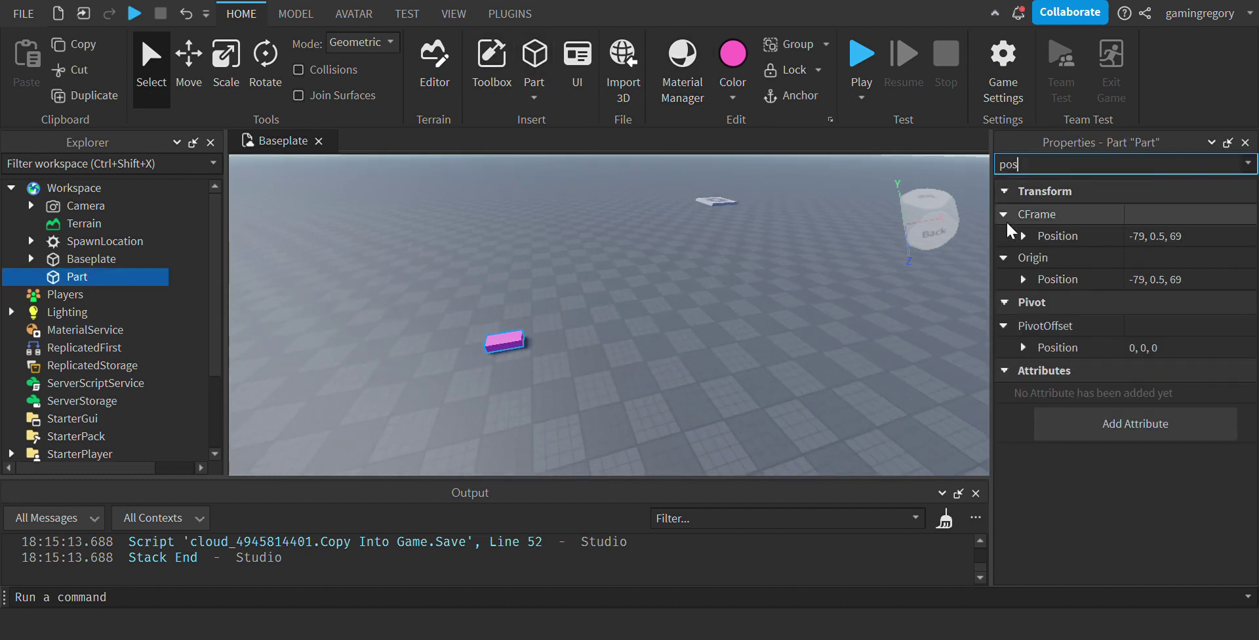
key(BackSpace)
key(BackSpace)
key(BackSpace)
text(size)
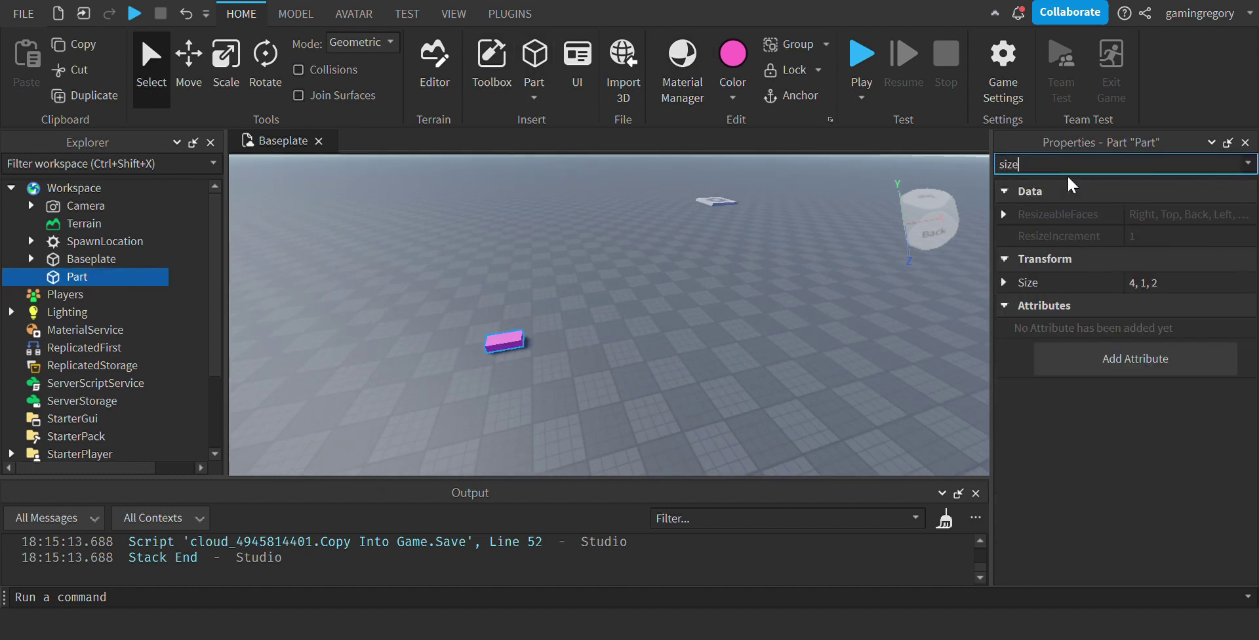
click(1179, 284)
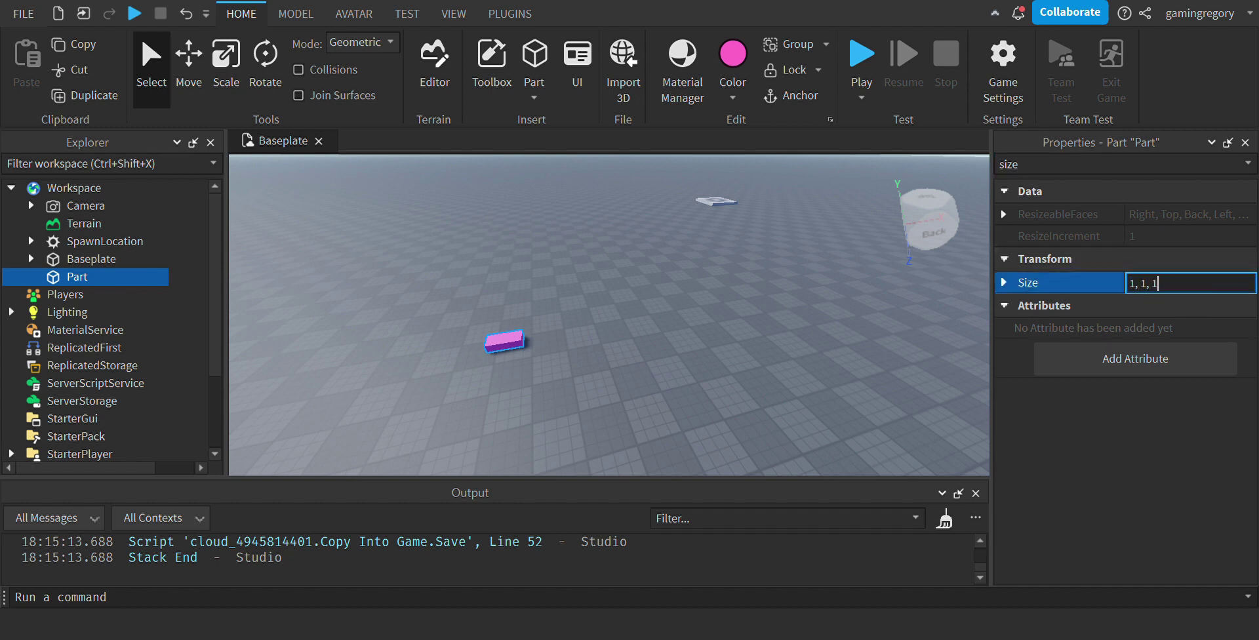
key(Return)
- Duplicate the small cube and place the two cubes far apart on the baseplate as opposite corners of an area
click(548, 346)
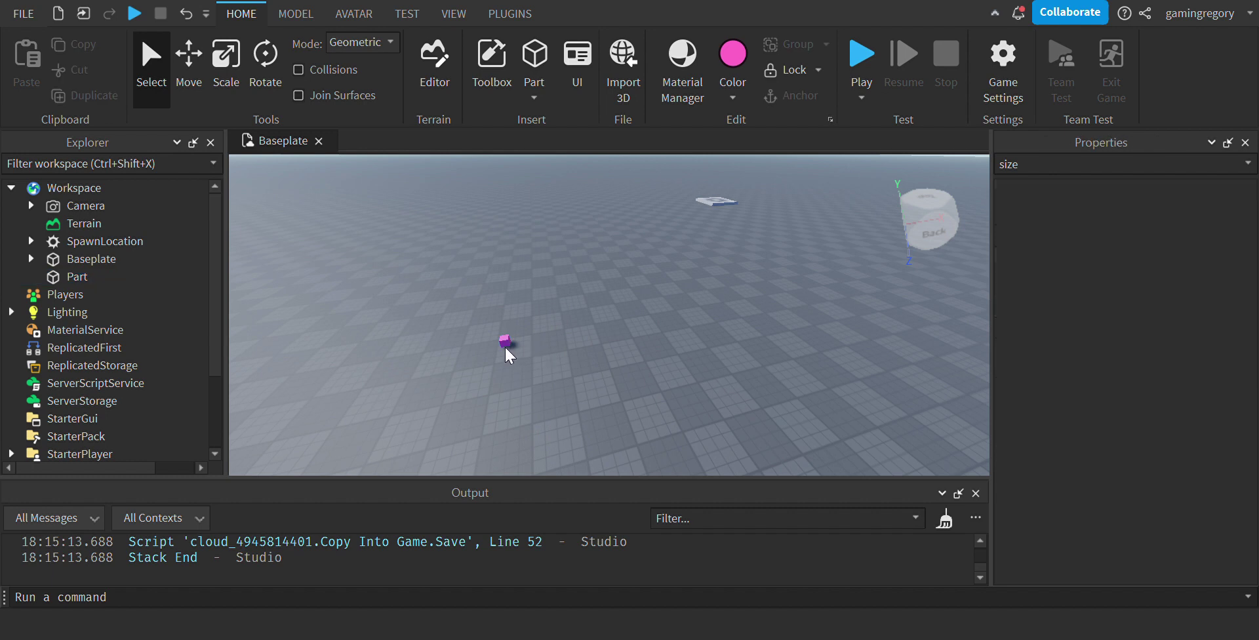
drag(505, 344, 828, 191)
key(a)
key(ctrl+d)
key(d)
key(a)
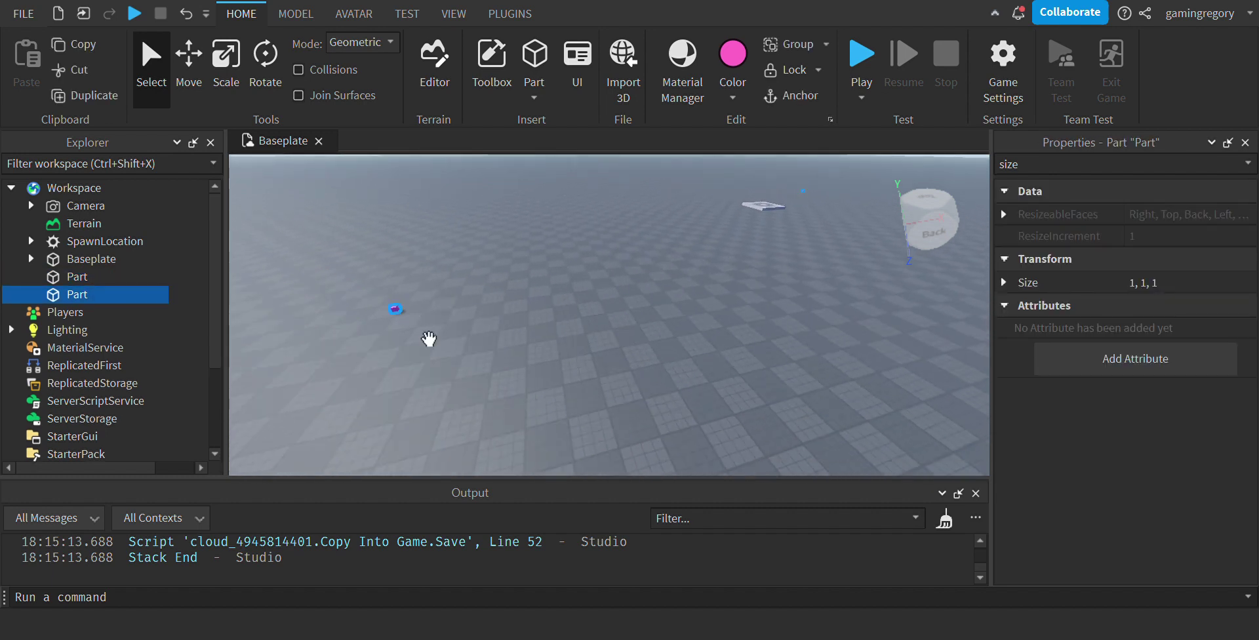
drag(400, 306, 701, 227)
- Rename the nearer cube Bounder1 and the distant cube Bounder2
key(d)
key(w)
right_drag(723, 238, 722, 237)
key(d)
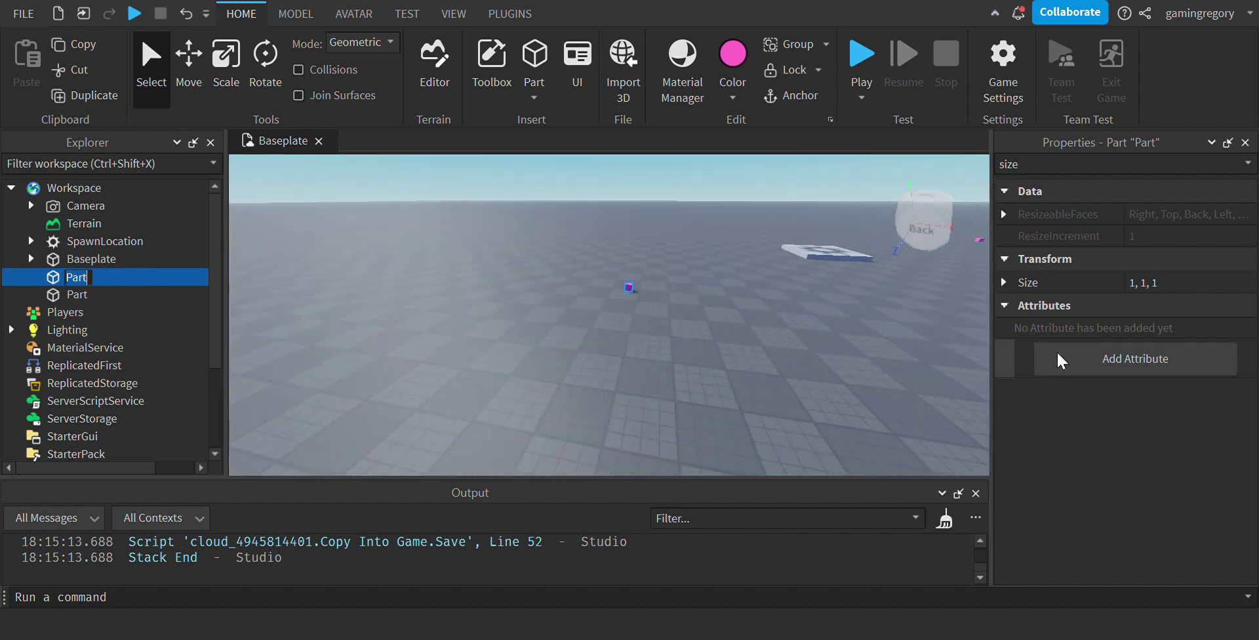
text(der)
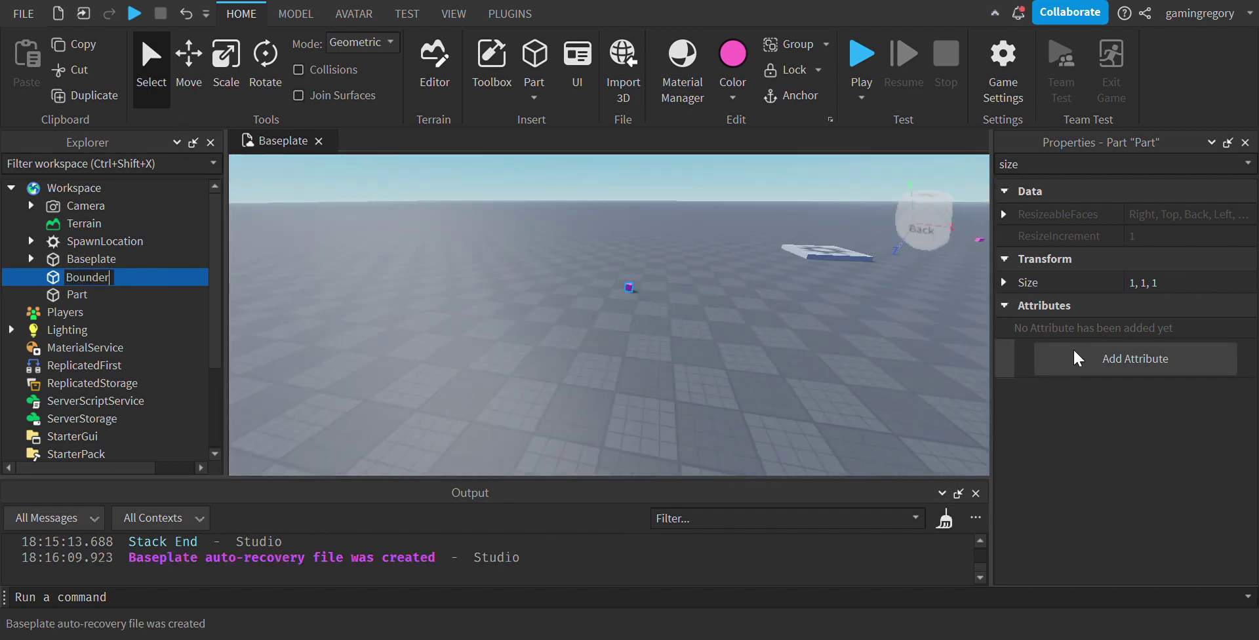
text(1)
key(Return)
click(72, 296)
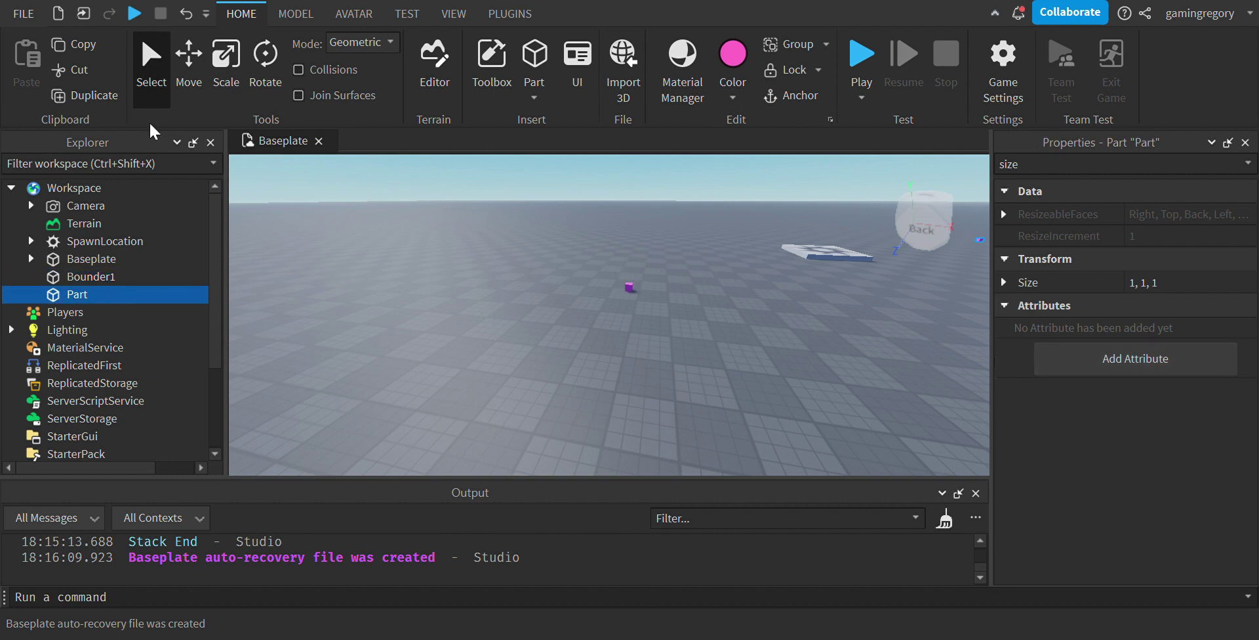
text(Bounder2)
key(Return)
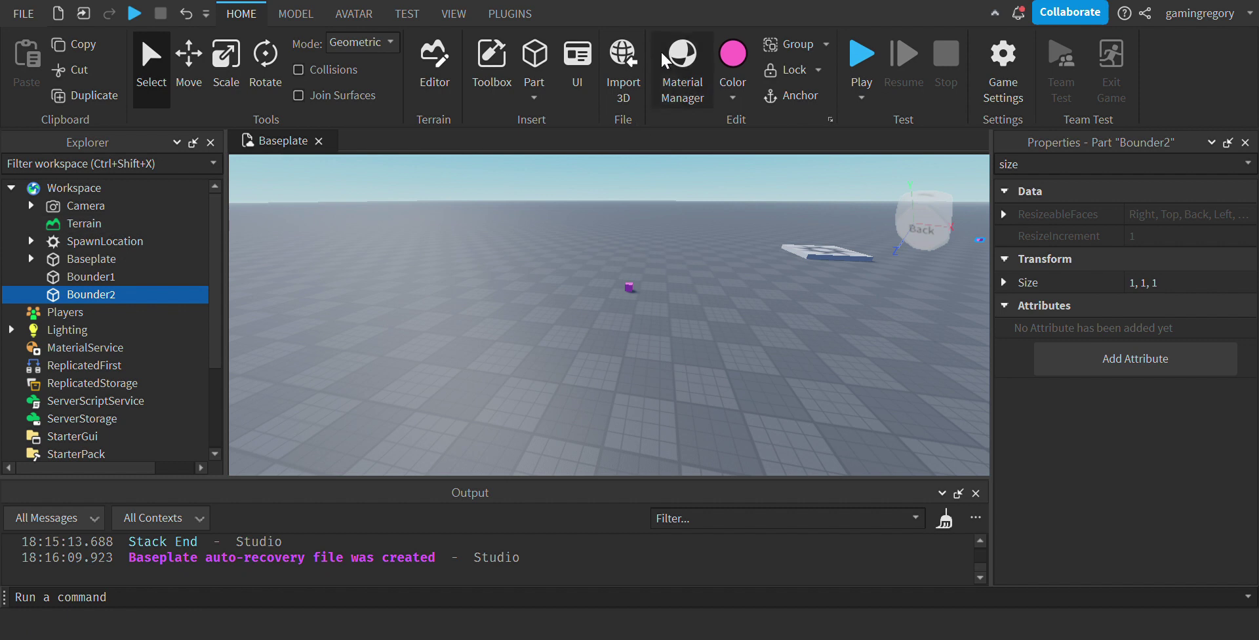
- Insert another block part near Bounder1 and scale it into an upright leg of size 1, 3, 1
key(w)
right_drag(477, 269, 744, 284)
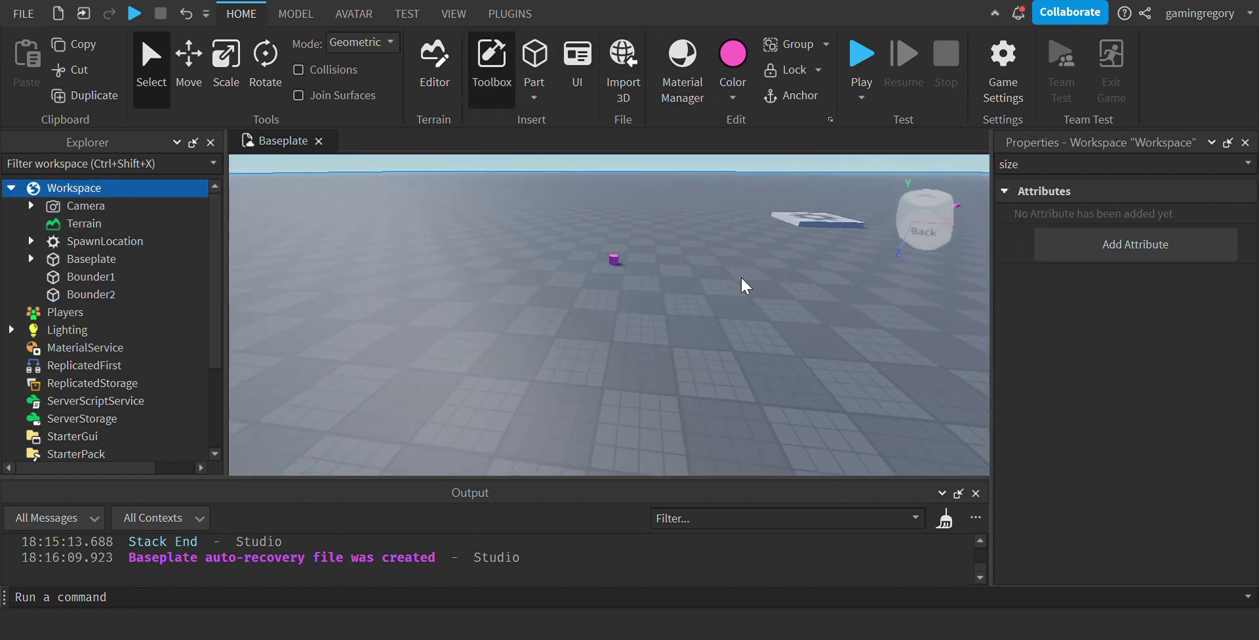
click(534, 62)
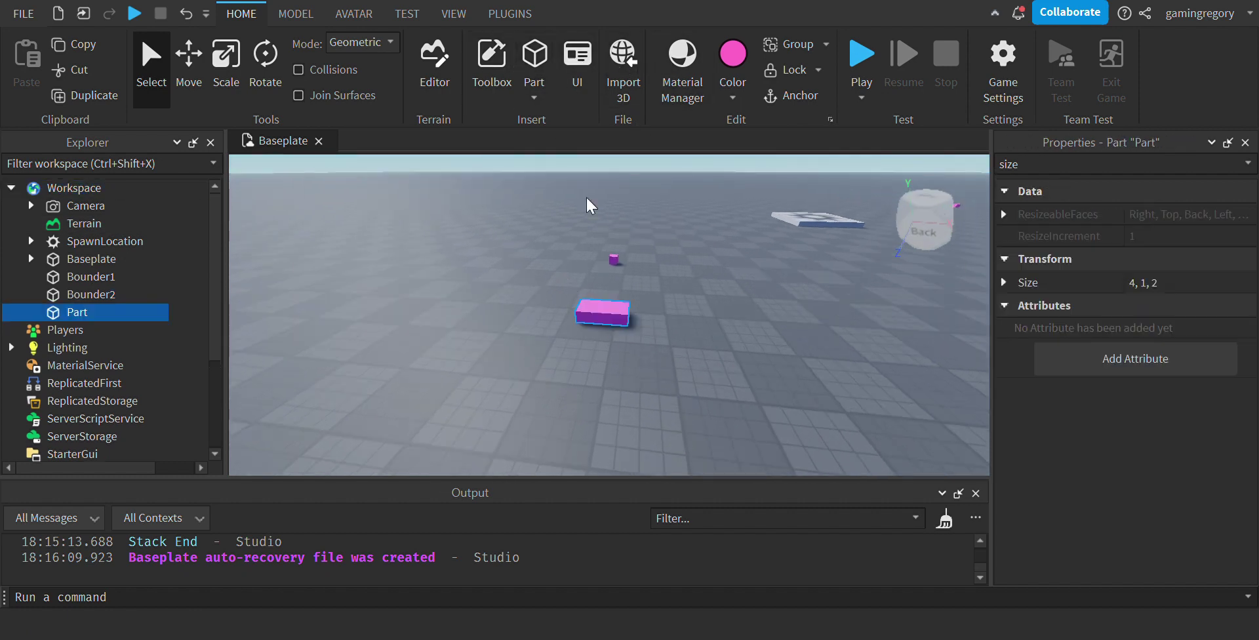
right_drag(640, 344, 478, 366)
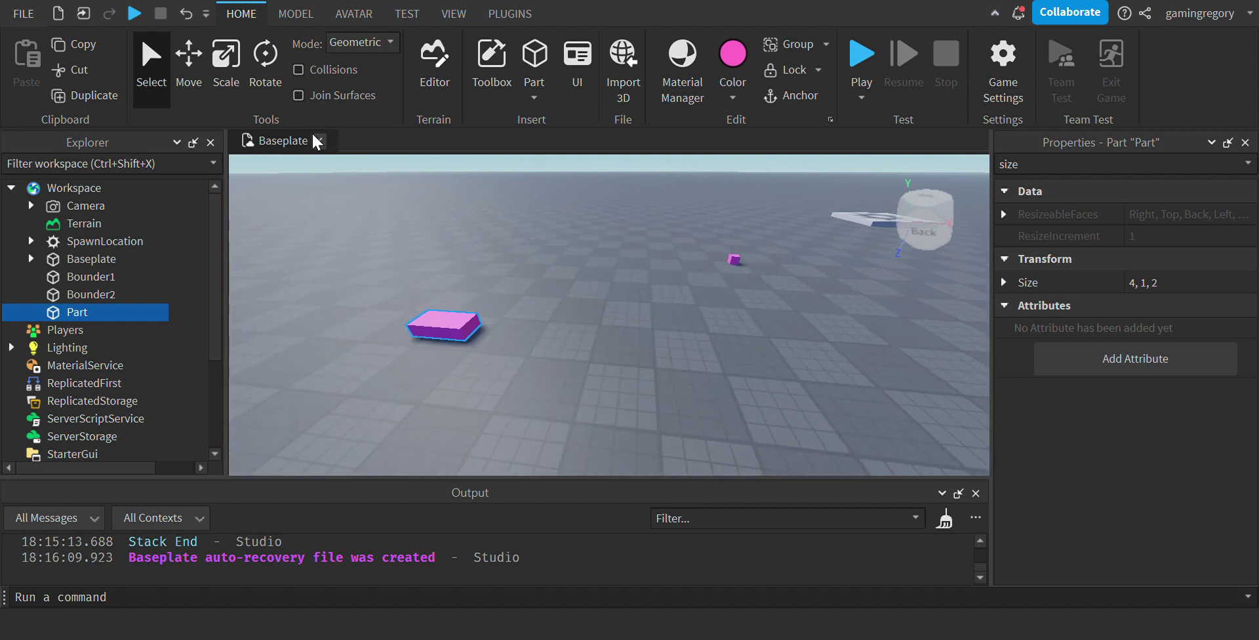
click(190, 66)
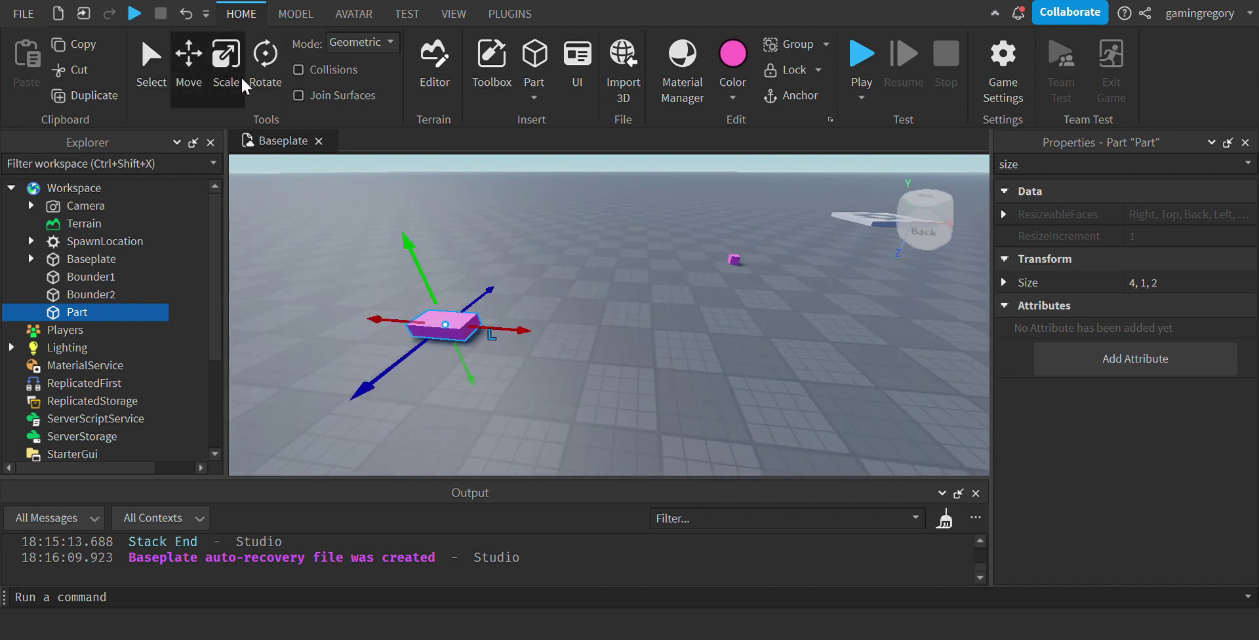
click(237, 73)
drag(467, 322, 455, 359)
drag(409, 301, 411, 274)
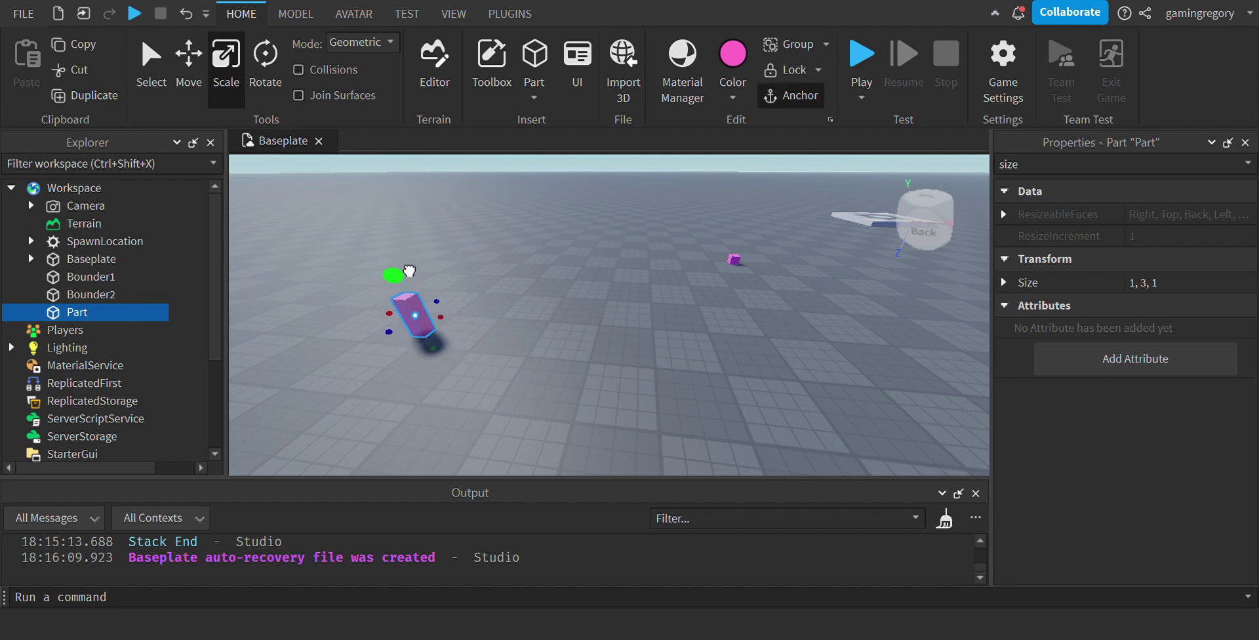
- Duplicate the leg into a pair, then duplicate the pair to get four legs standing in a rectangle
key(f)
key(ctrl+d)
key(ctrl+2)
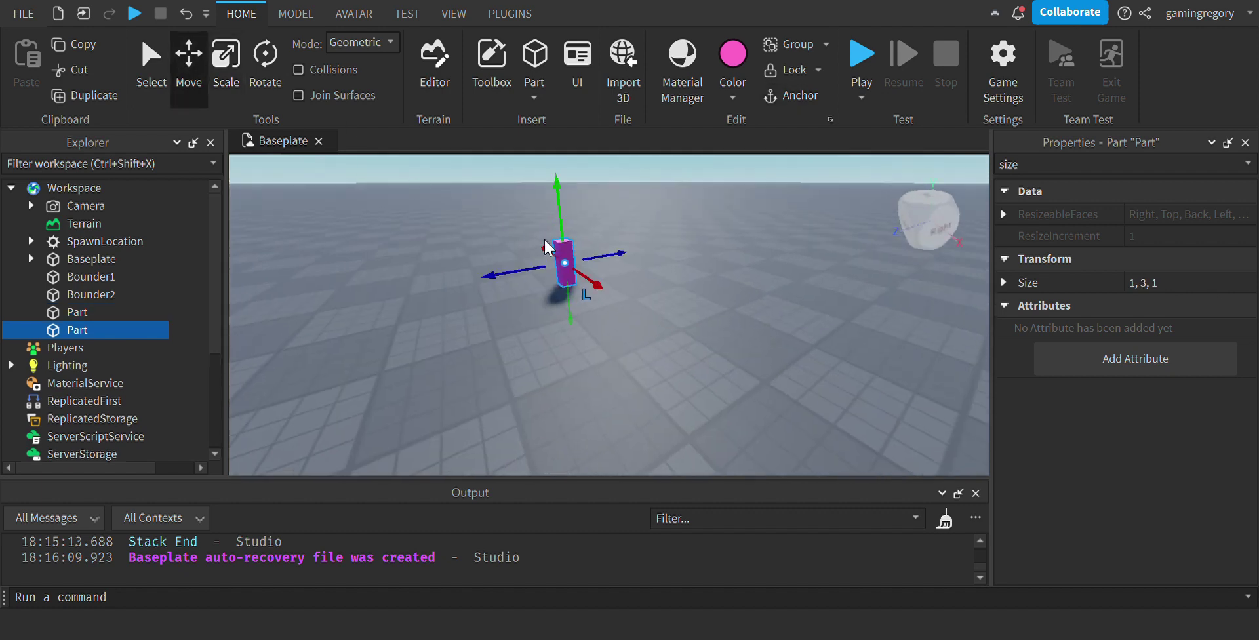
drag(559, 303, 607, 315)
shift+click(570, 251)
key(d)
key(ctrl+d)
scroll(634, 318, down, 2)
right_drag(607, 315, 580, 312)
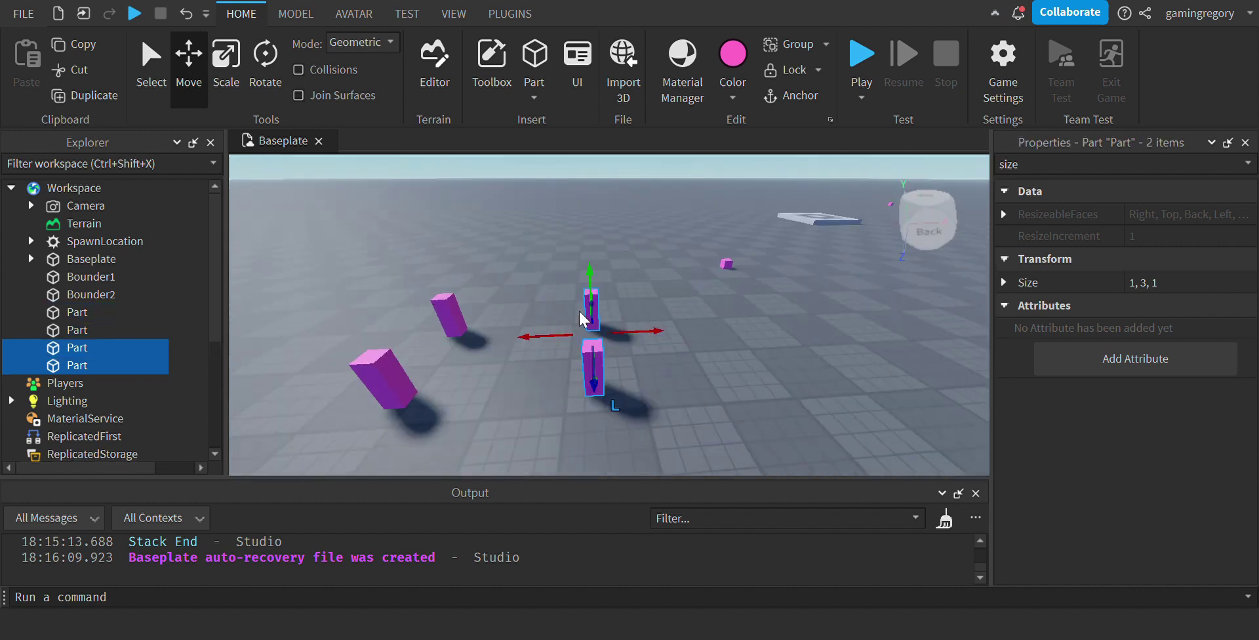
- Duplicate one leg and scale the copy into a body of size 11, 4, 7 covering all four legs
key(a)
click(549, 318)
click(235, 63)
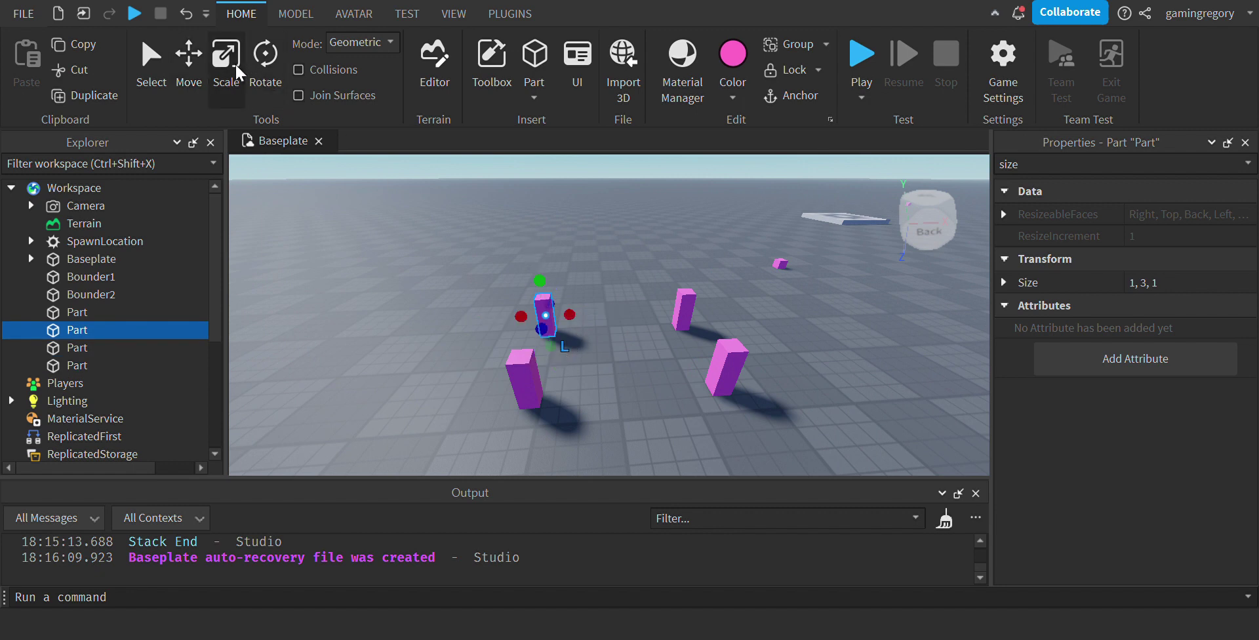
key(ctrl+d)
drag(559, 351, 714, 312)
drag(618, 311, 684, 380)
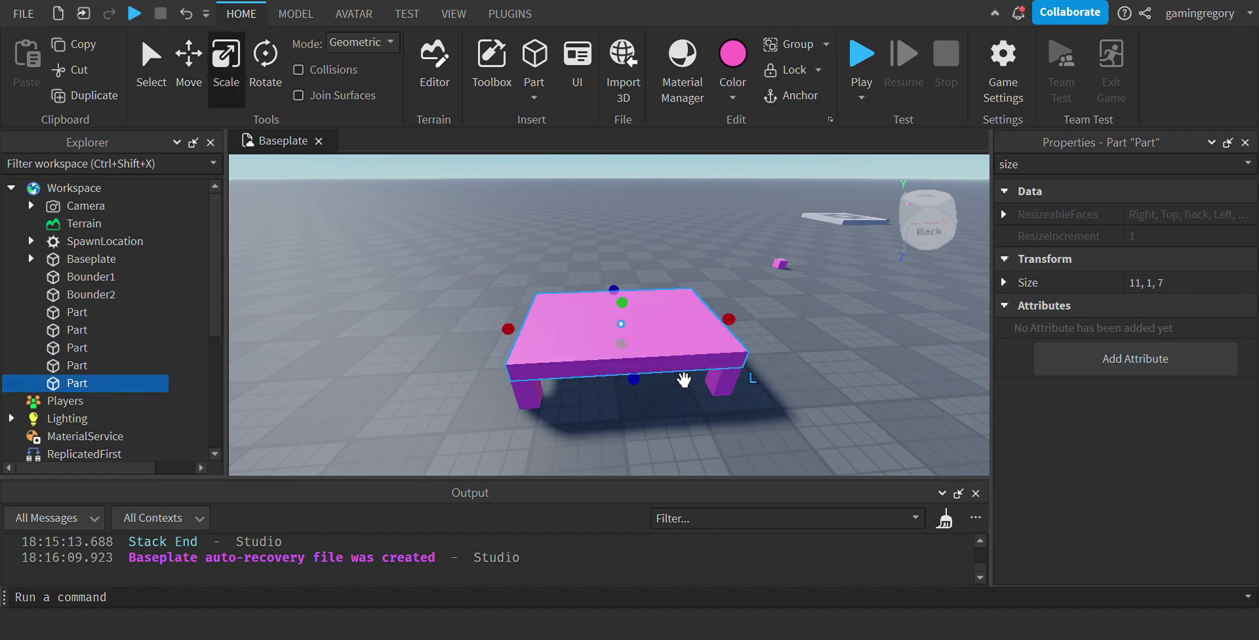
drag(622, 303, 624, 257)
- Duplicate the body and scale the copy into a head block of size 4, 4, 7 at the body's front end
key(d)
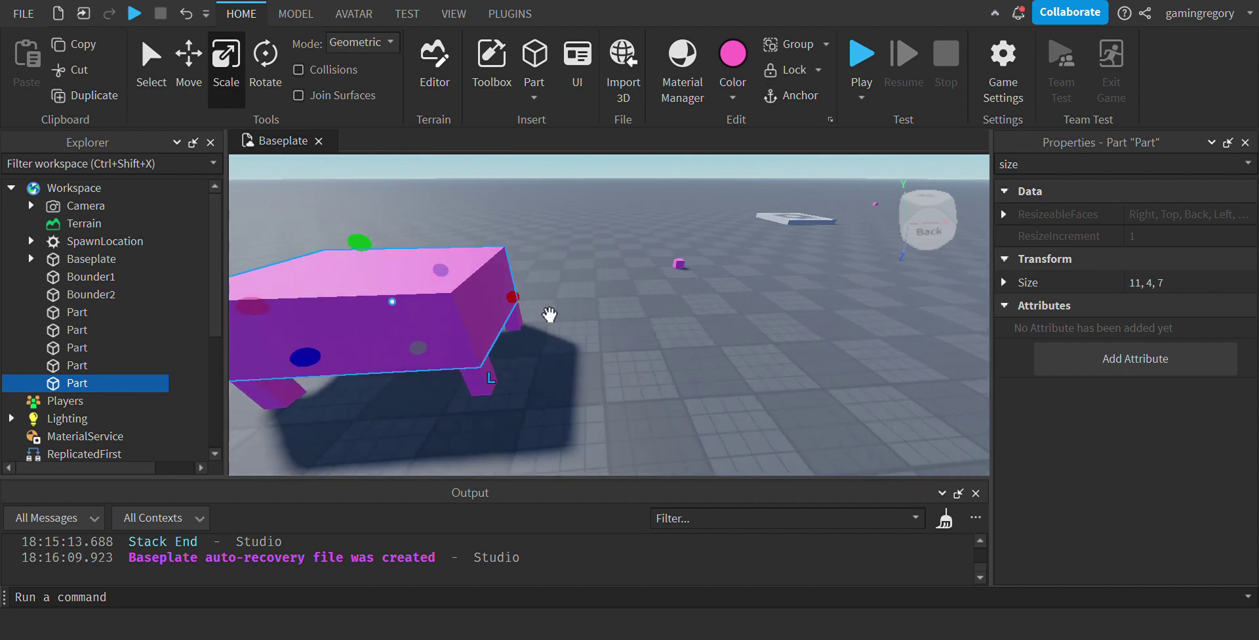
key(ctrl+d)
drag(514, 299, 587, 299)
key(a)
drag(487, 341, 675, 308)
key(ctrl+z)
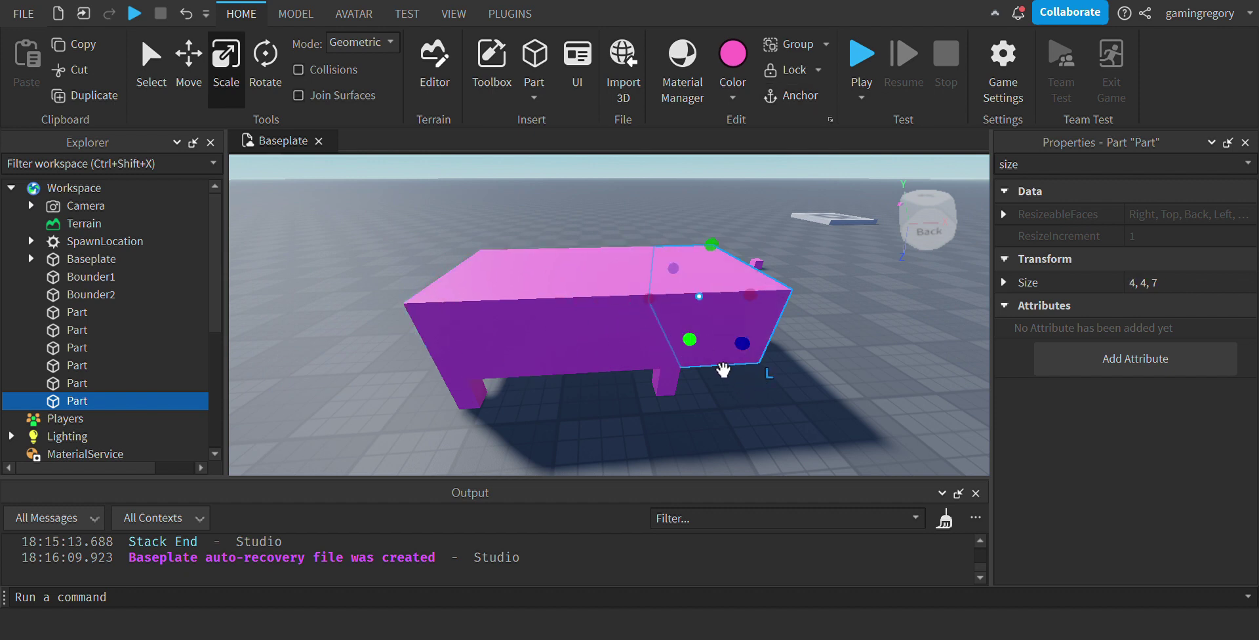
- Raise the head block above the body's top and narrow it from both sides to size 4, 4, 5
drag(713, 244, 719, 197)
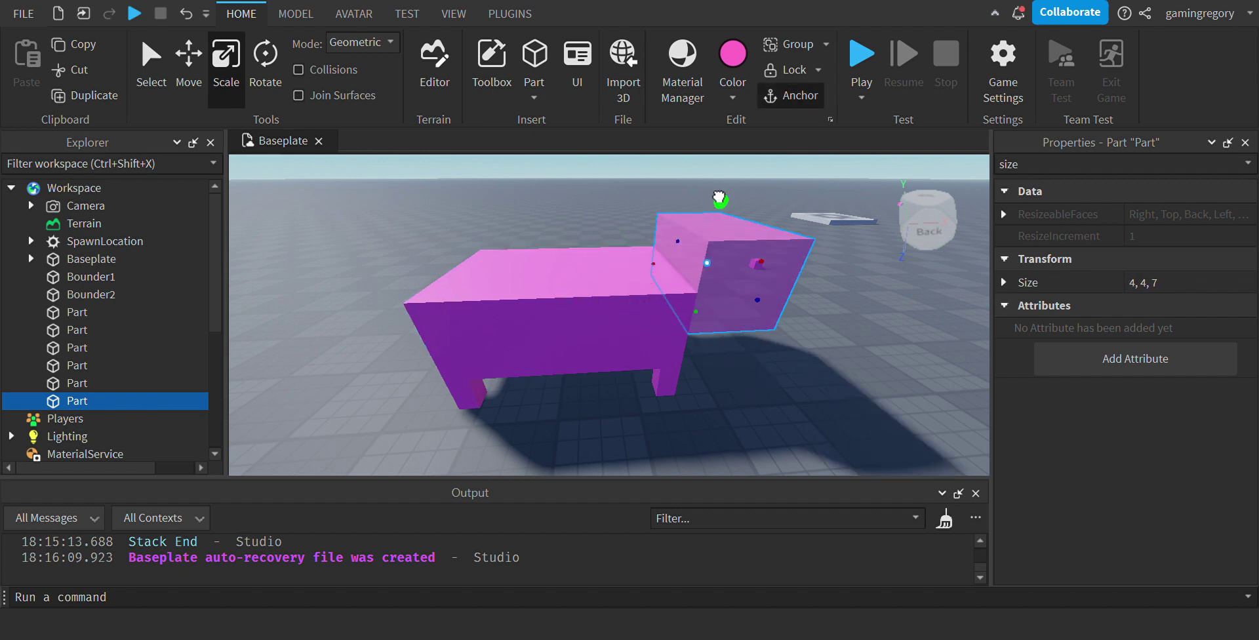
key(d)
right_drag(719, 198, 551, 317)
drag(362, 317, 411, 308)
drag(582, 278, 568, 284)
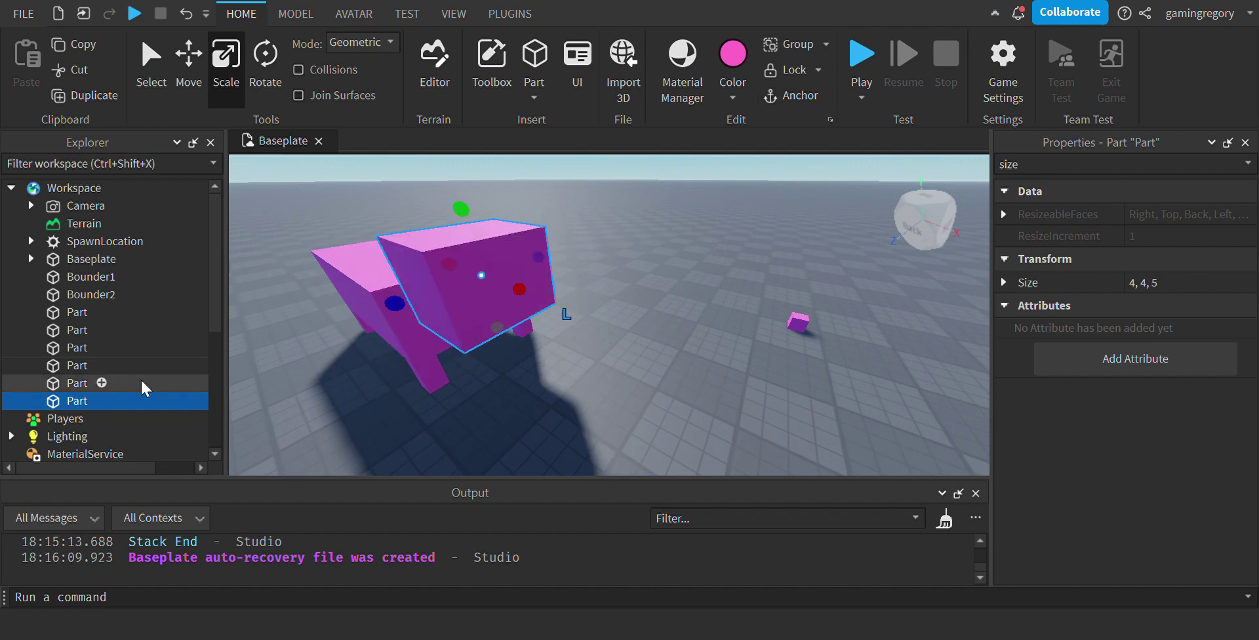
- Group the four legs, body and head into one model and name it Pig
click(74, 311)
shift+click(68, 400)
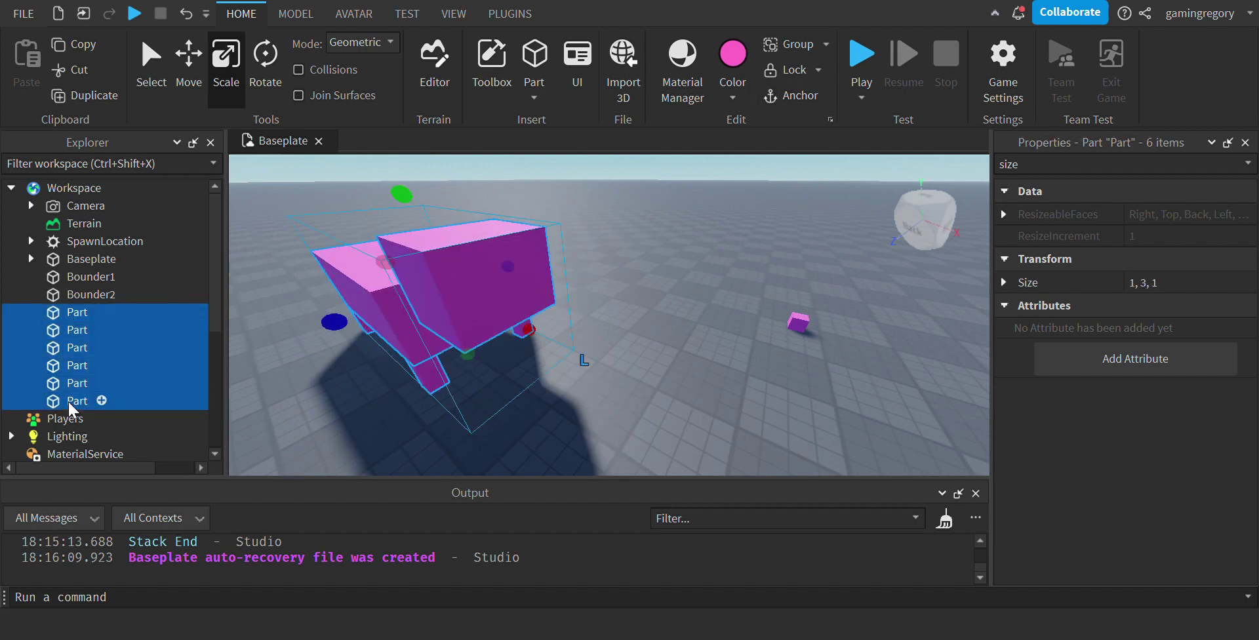
key(ctrl+g)
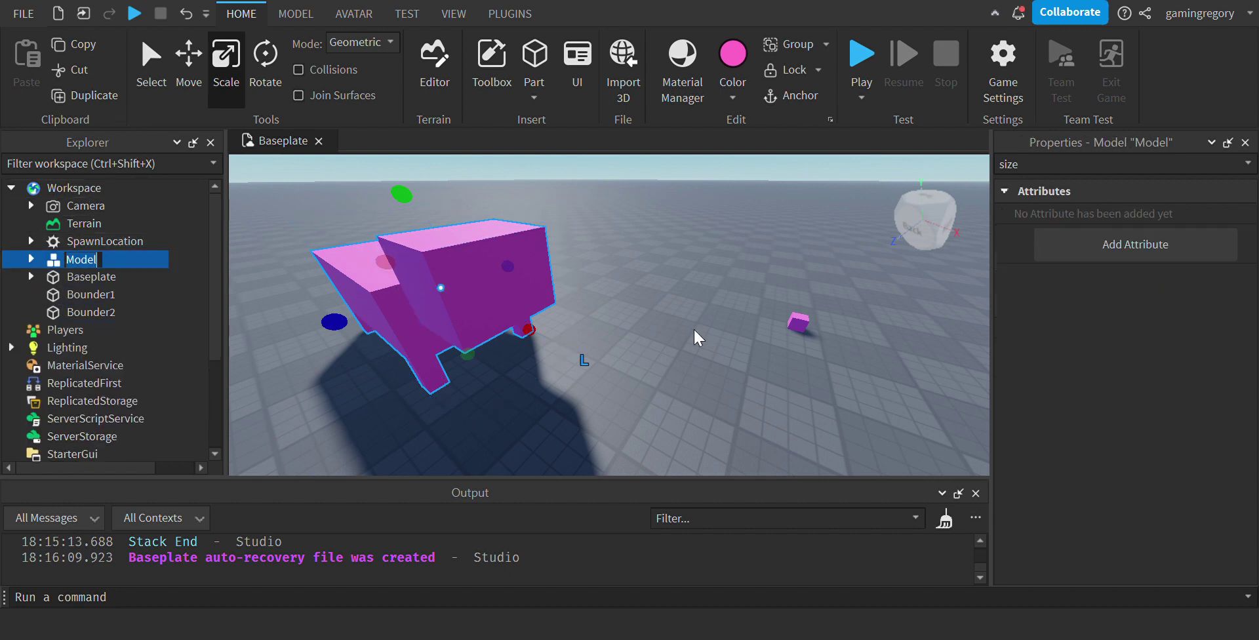
text(Pig)
key(Return)
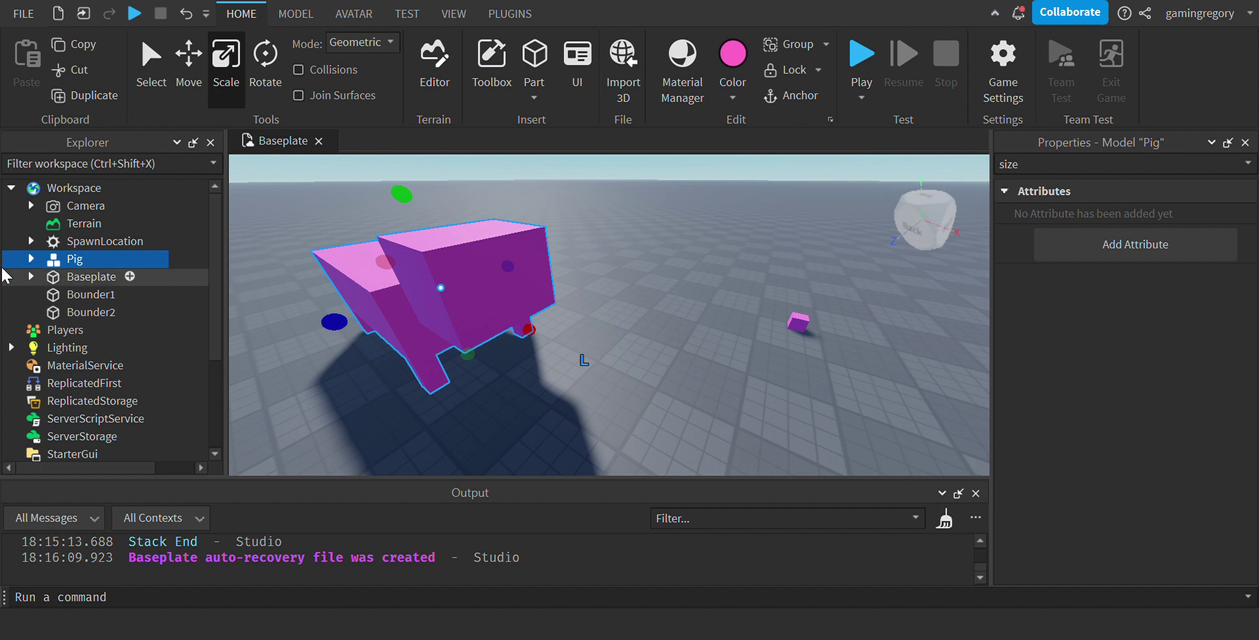
- Expand the Pig model and add a Humanoid object inside it
click(30, 258)
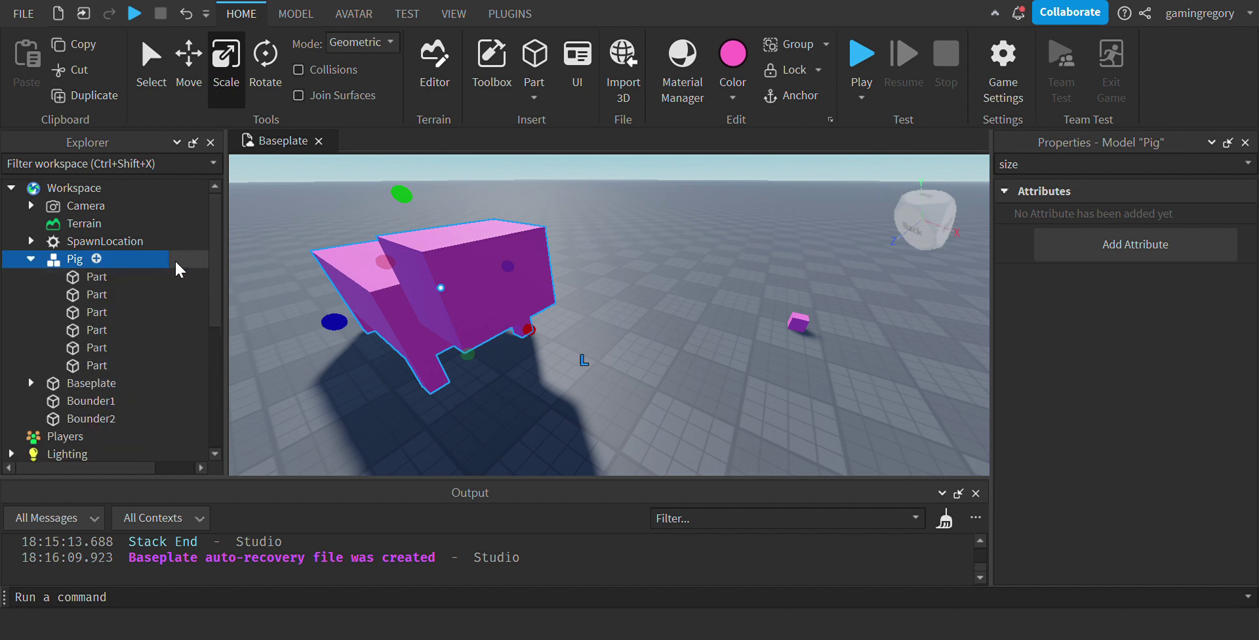
click(96, 259)
key(f)
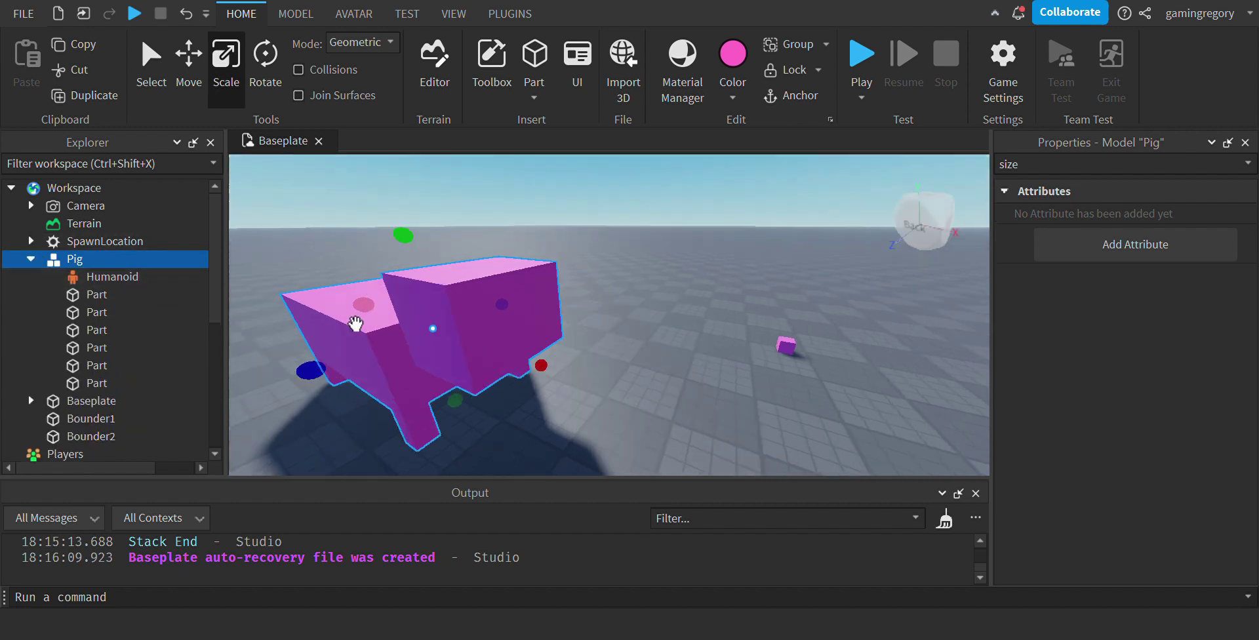
- Find the head block among the Pig model's parts and rename it Head
click(76, 293)
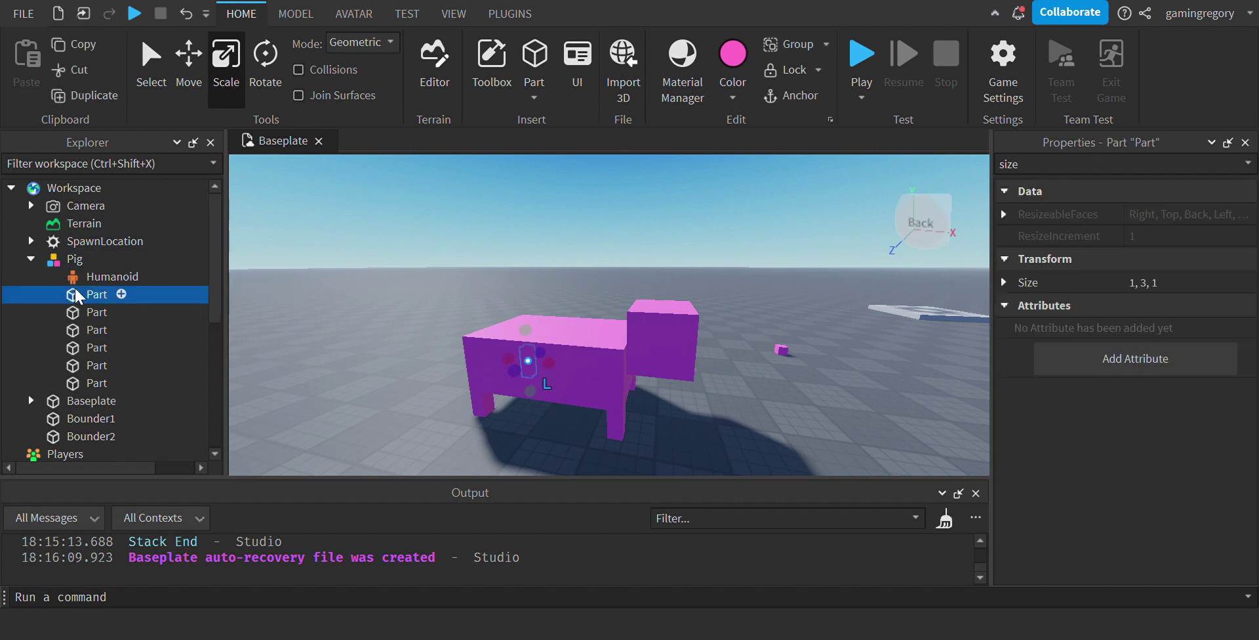
right_drag(328, 348, 300, 342)
click(79, 348)
click(85, 365)
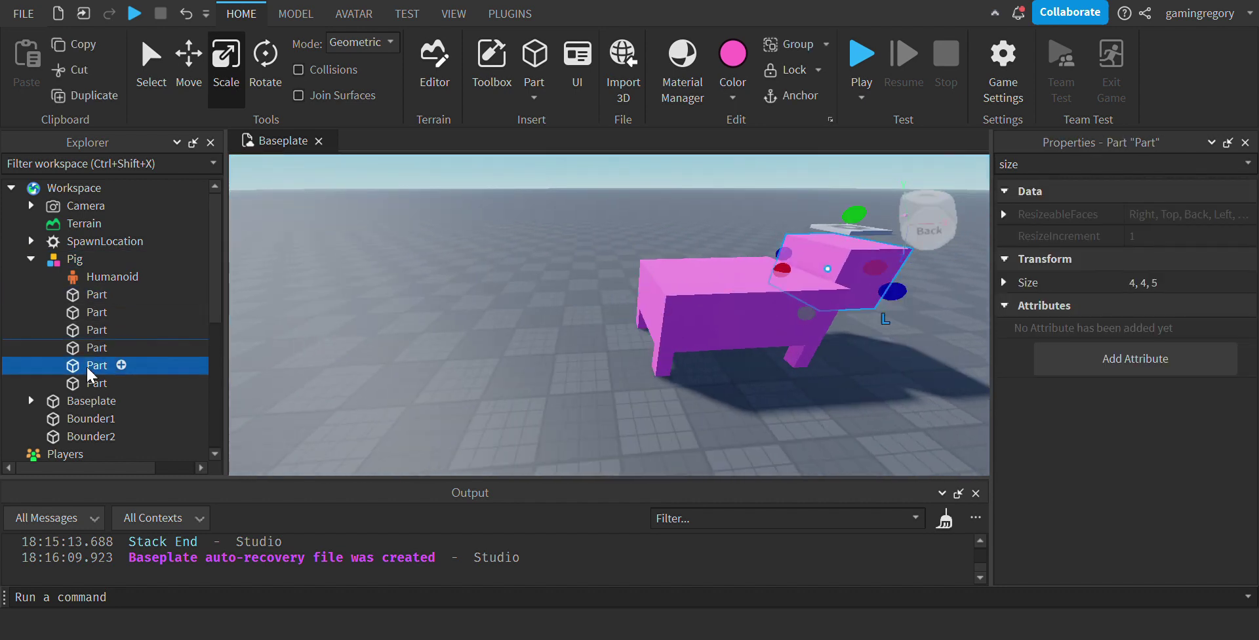
key(F2)
text(Head)
key(Return)
- Rename the two front leg parts of the Pig model Topleg and TopLeg
click(97, 384)
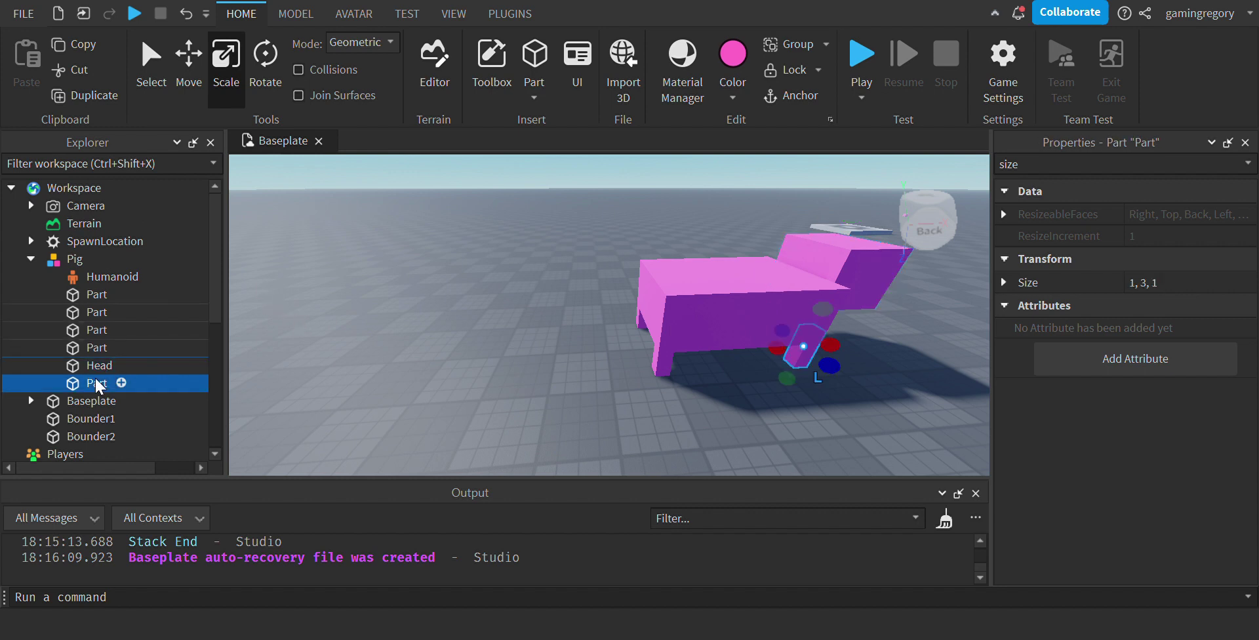
key(F2)
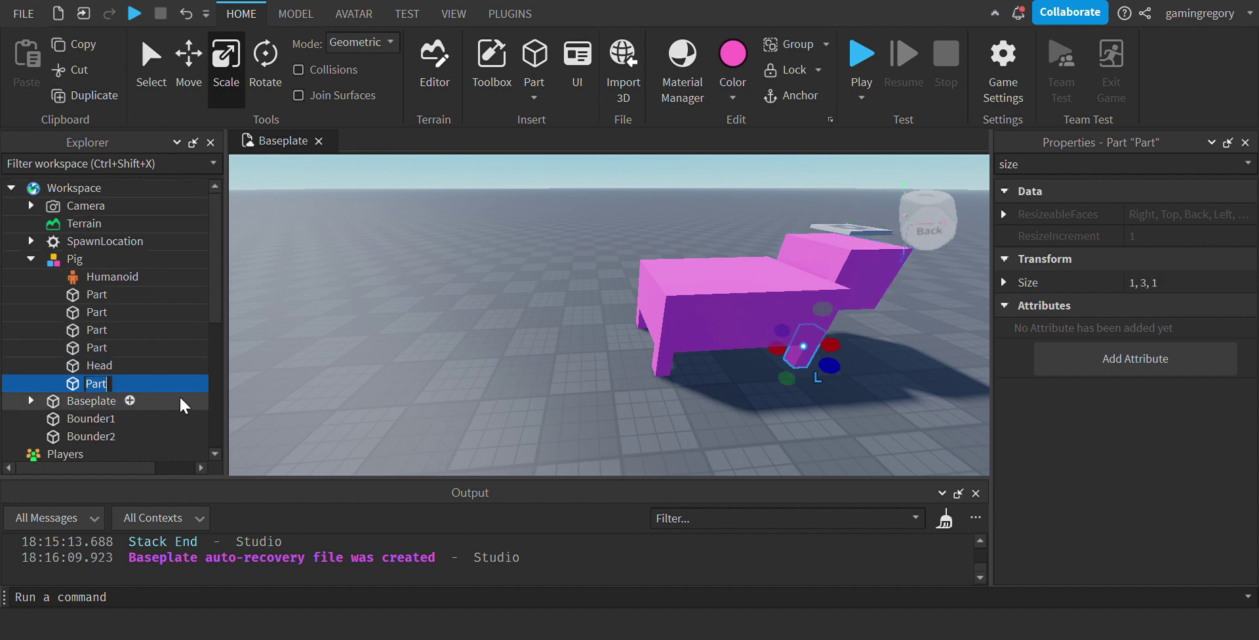
text(Topleg)
key(Return)
click(96, 346)
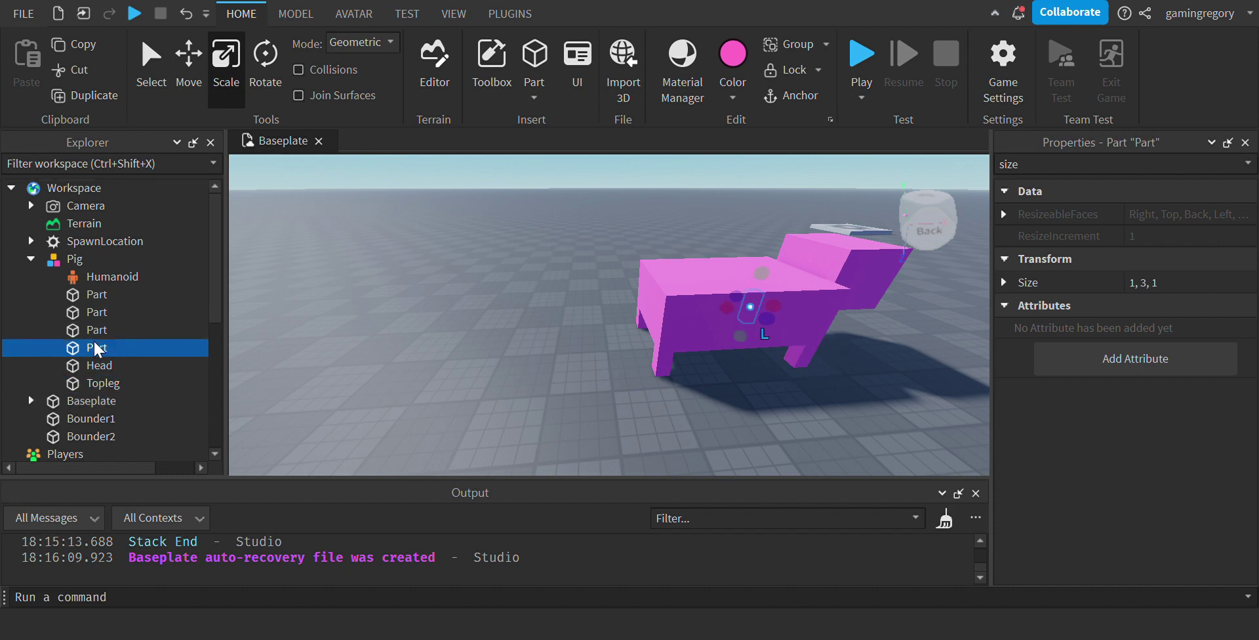
text(TopLeg)
key(Return)
- Rename the unnamed back leg just above TopLeg as Backleg and the body block as Torso
click(100, 328)
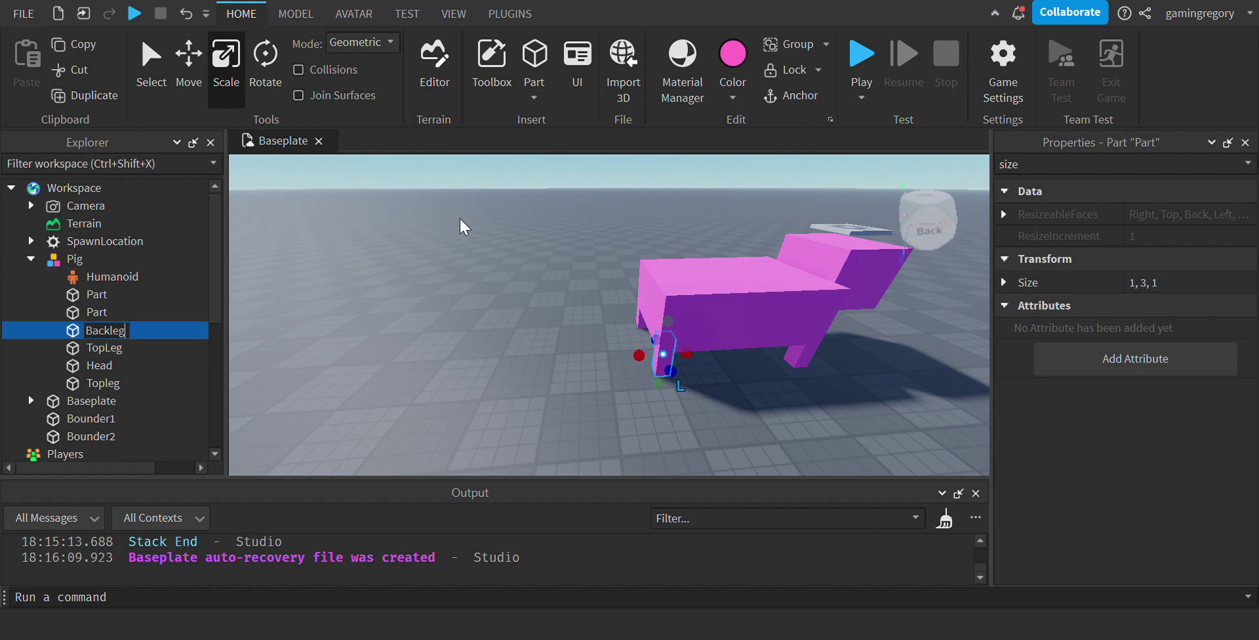
click(84, 313)
click(84, 313)
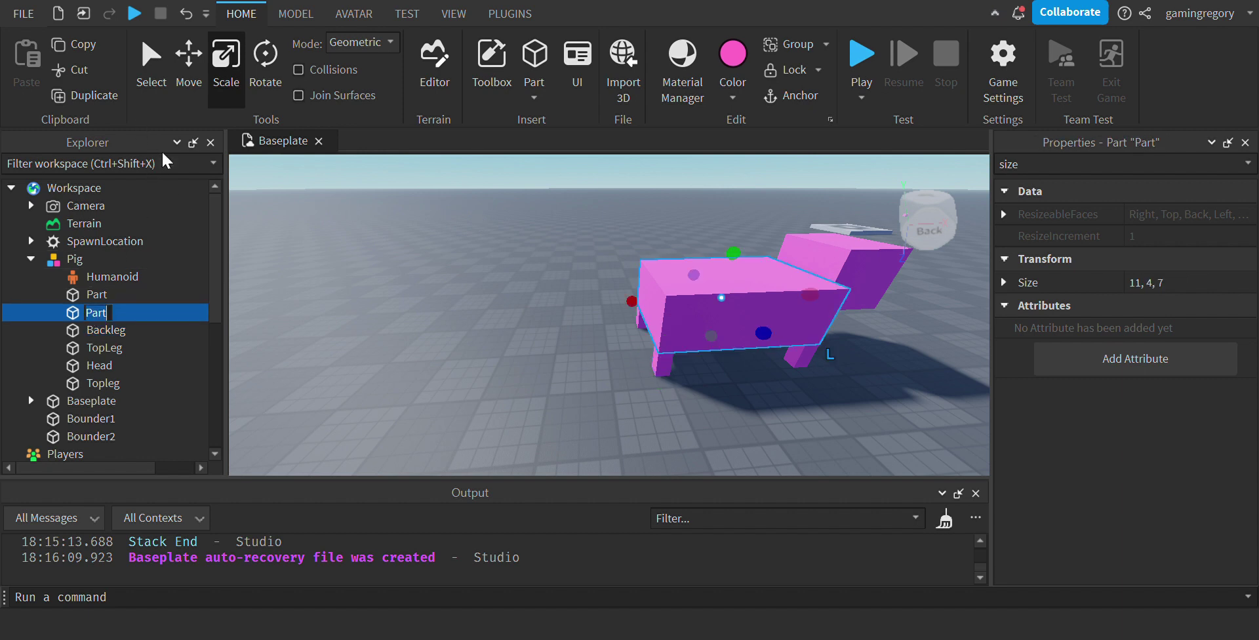
text(Torso)
key(Return)
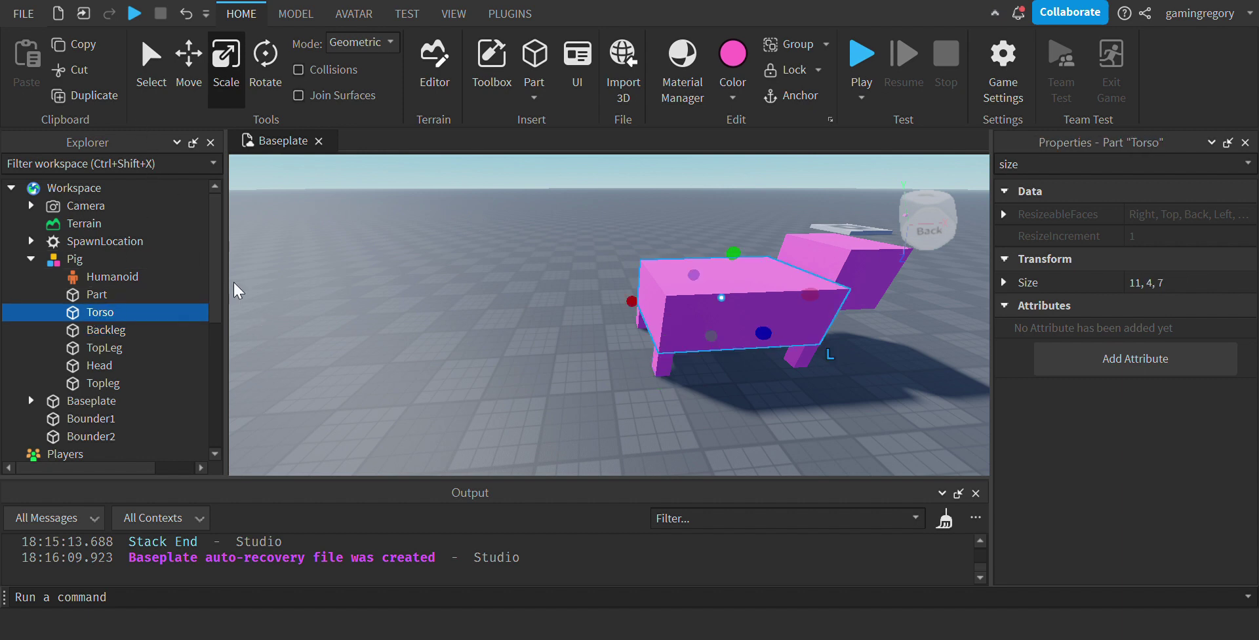
- Rename the last unnamed leg part of the Pig model BackLeg
click(99, 277)
click(87, 293)
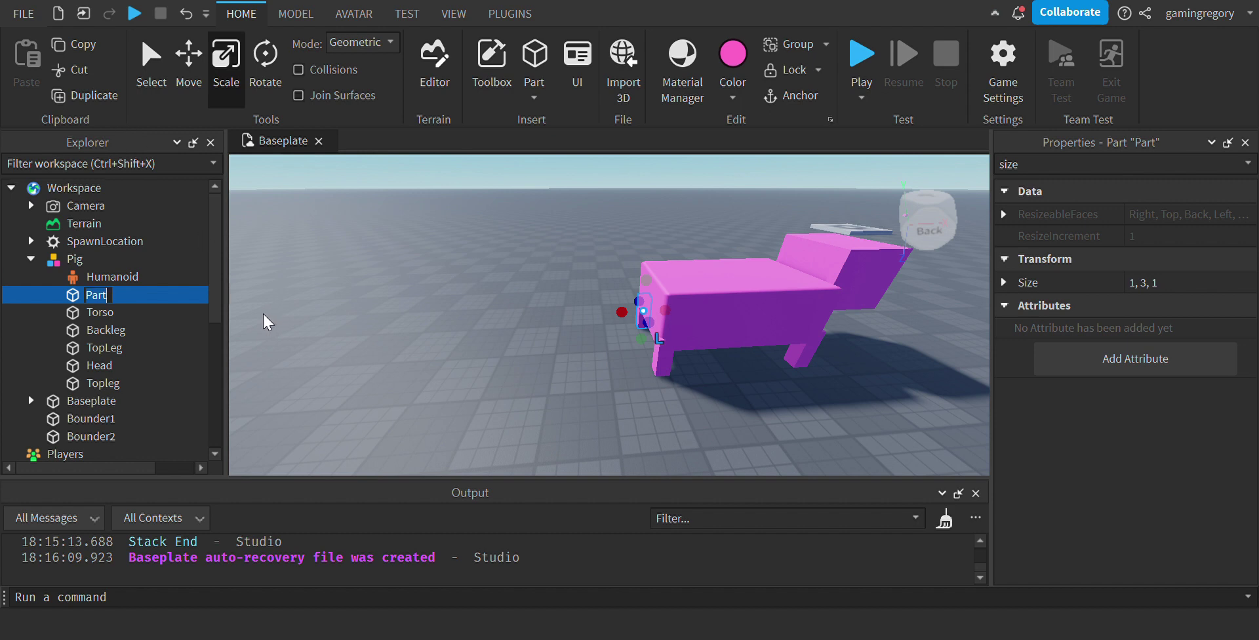
text(BackLeg)
key(Return)
- Duplicate the Torso part inside the Pig model and rename the copy HumanoidRootPart
scroll(251, 300, down, 3)
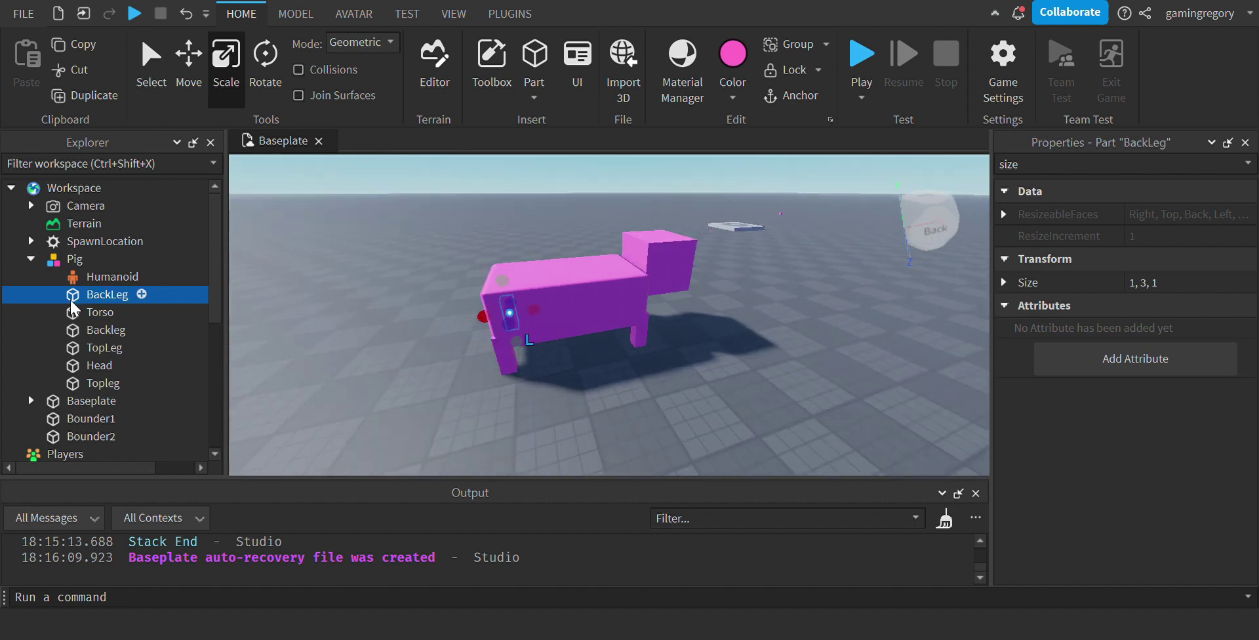
click(99, 312)
key(ctrl+d)
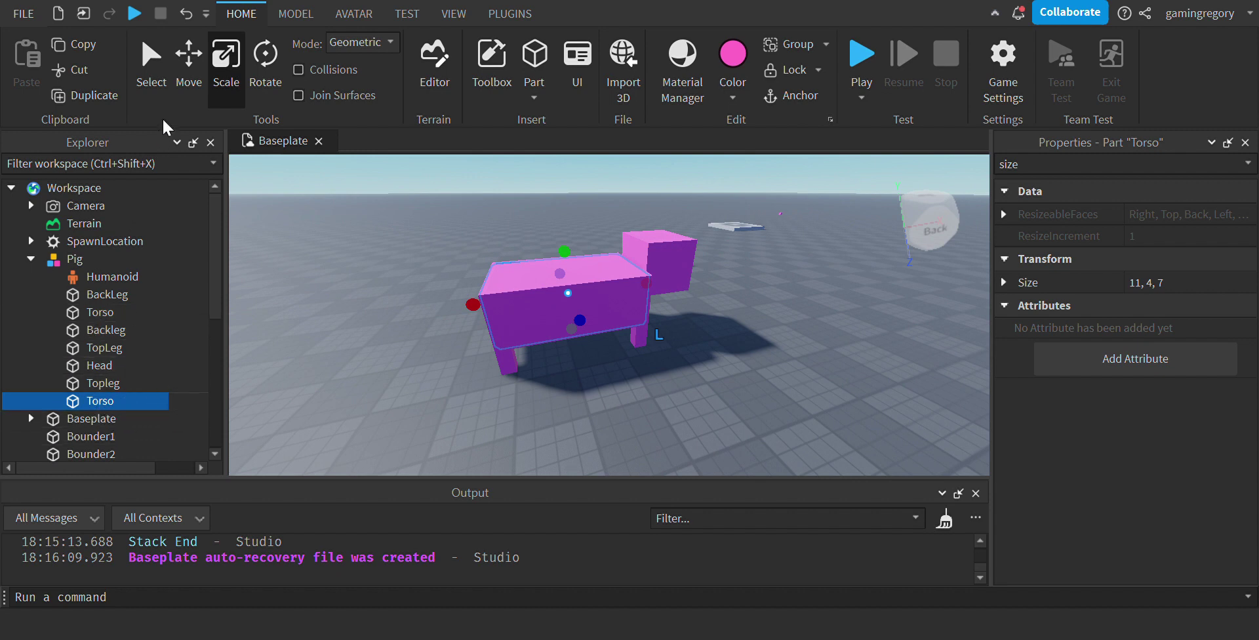
key(F2)
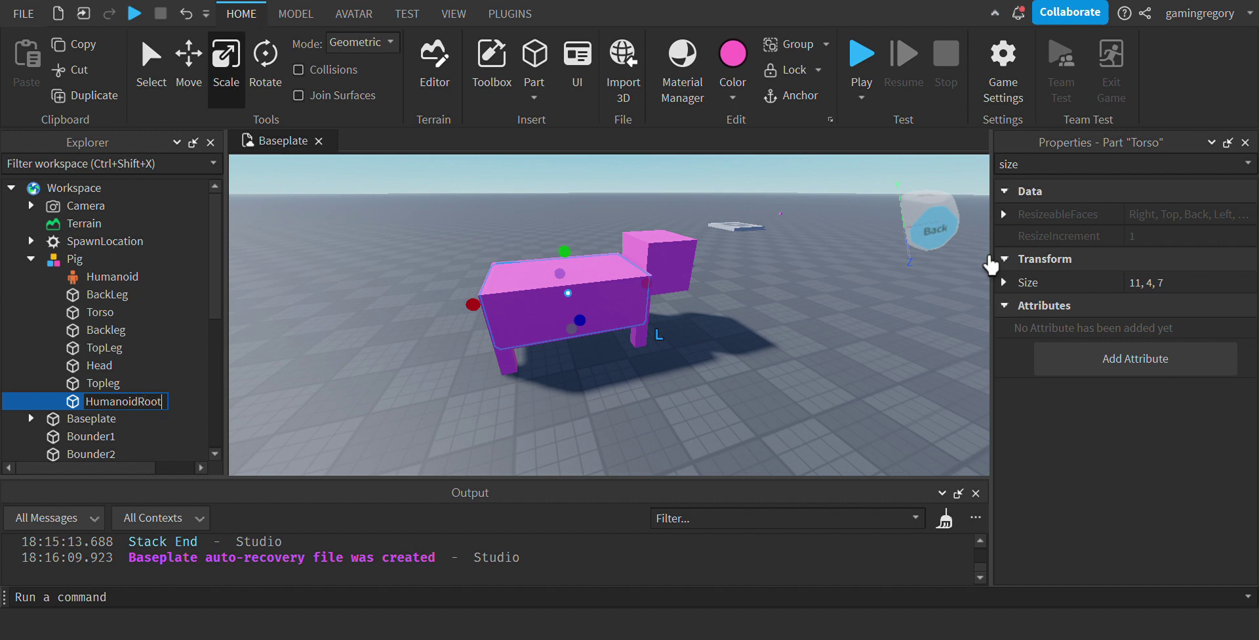
text(HumanoidRootPart)
key(Return)
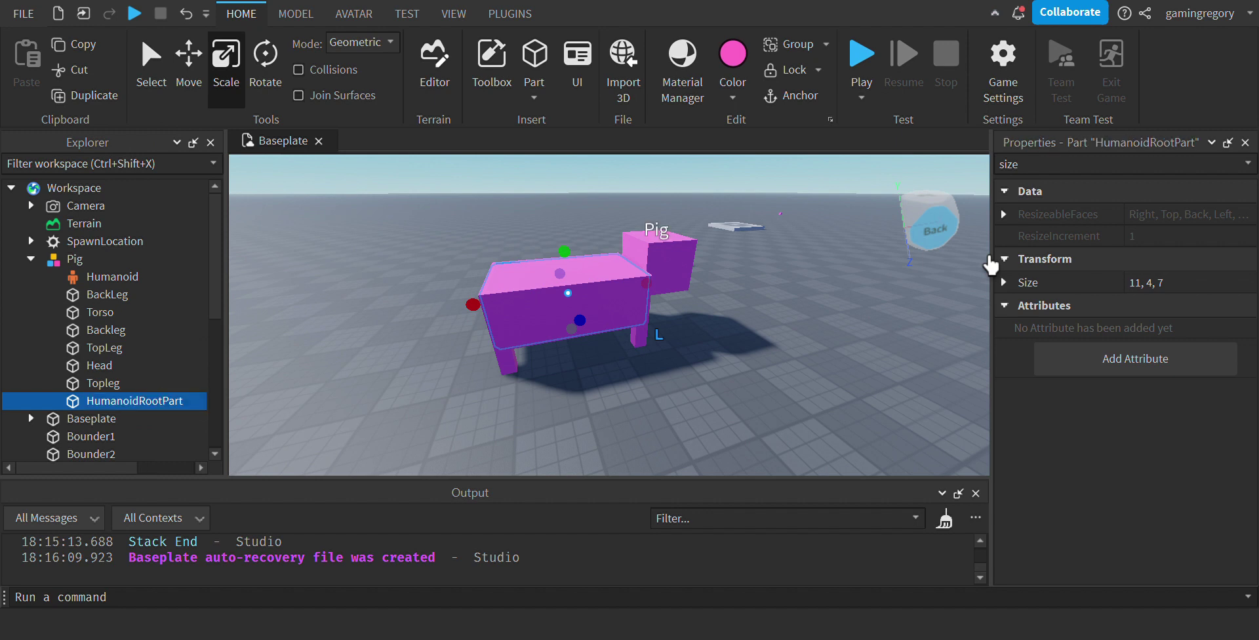
- Clear the property filter and set the HumanoidRootPart's transparency to 1
click(1088, 167)
text(\)
key(BackSpace)
key(BackSpace)
key(BackSpace)
key(BackSpace)
key(BackSpace)
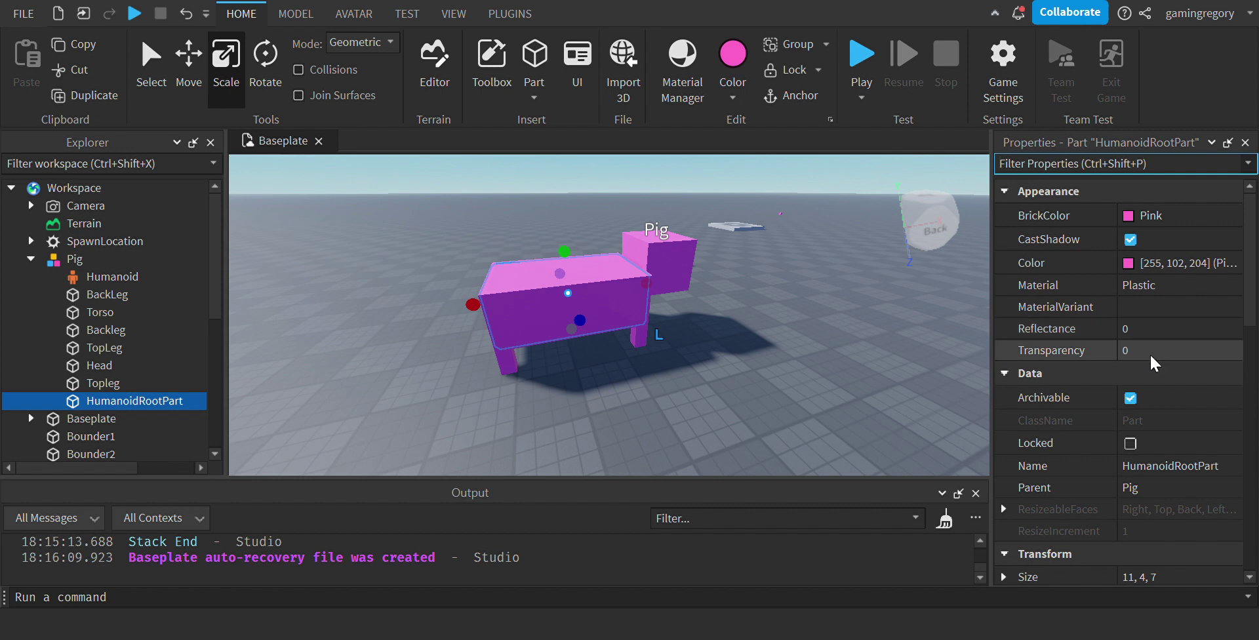
click(1152, 348)
text(1)
click(817, 333)
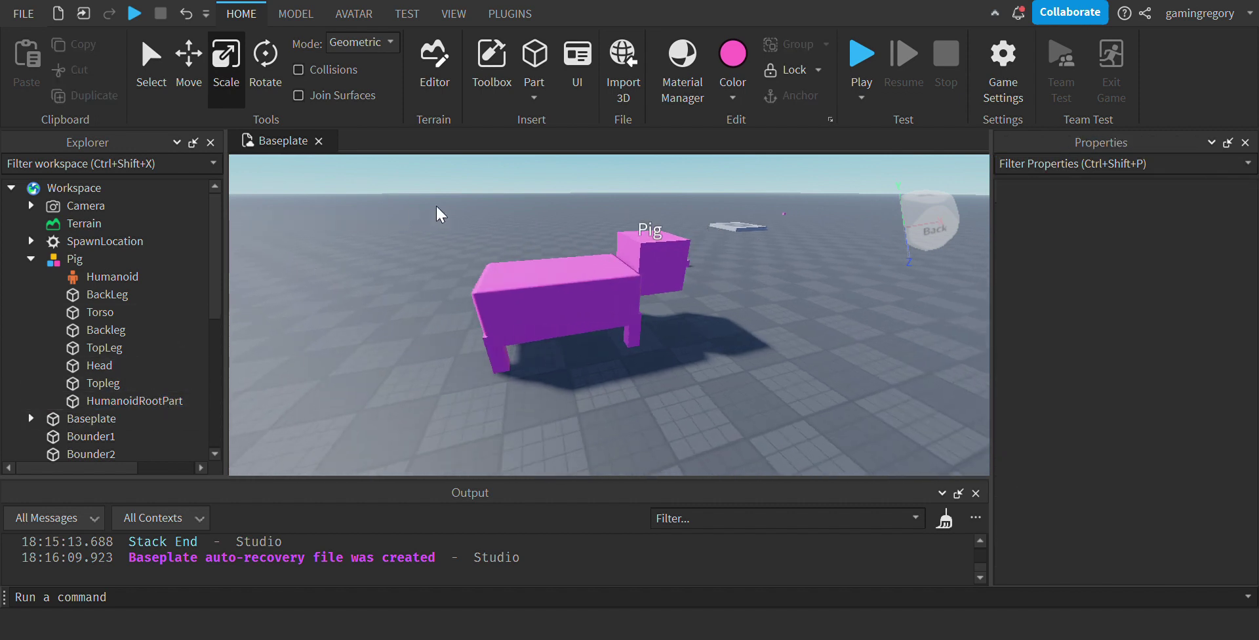
- Open the whole Pig model for rigging with the RigEdit Lite plugin
right_drag(450, 217, 446, 177)
key(w)
key(a)
key(d)
key(s)
click(510, 14)
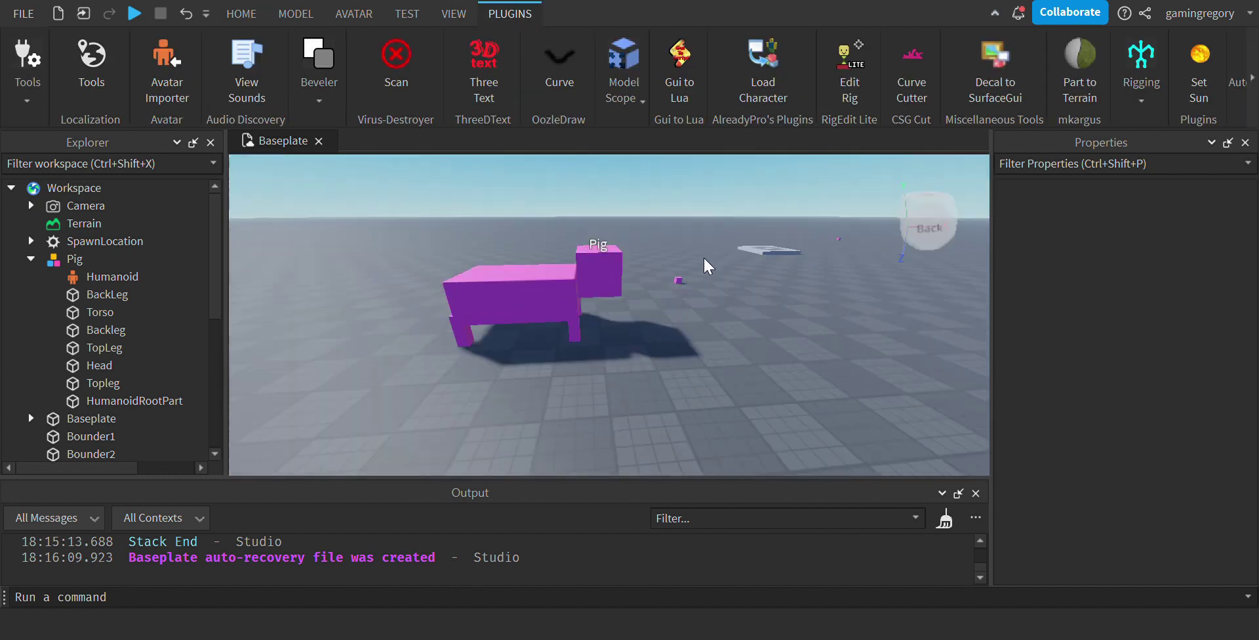
click(858, 88)
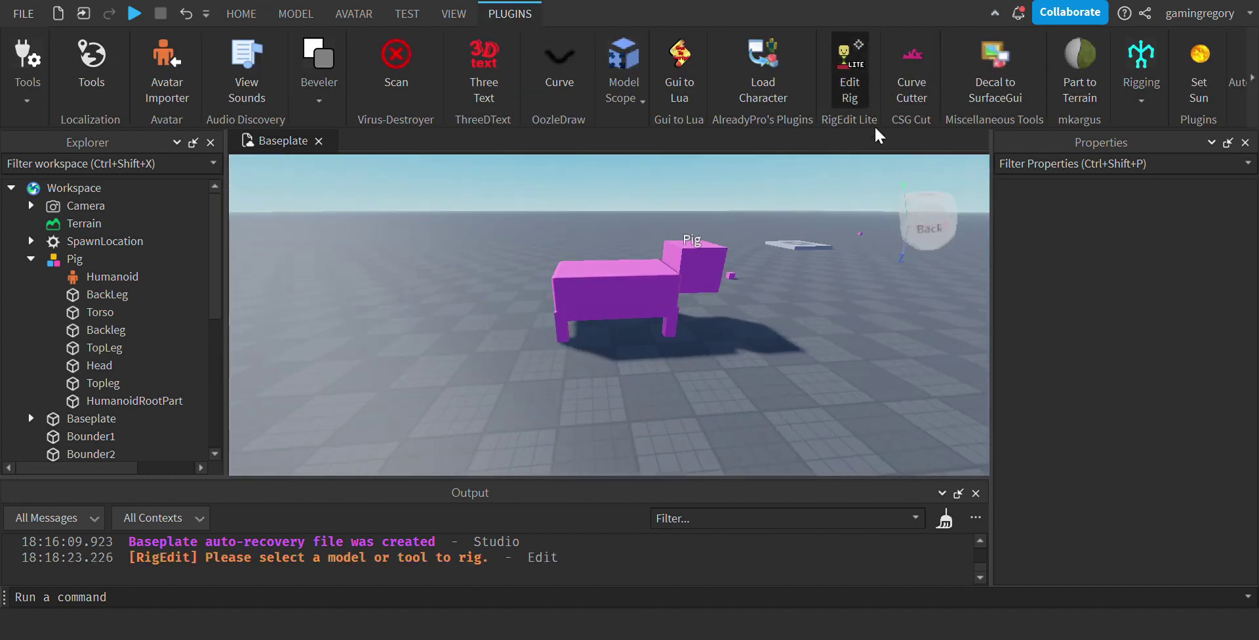
click(639, 298)
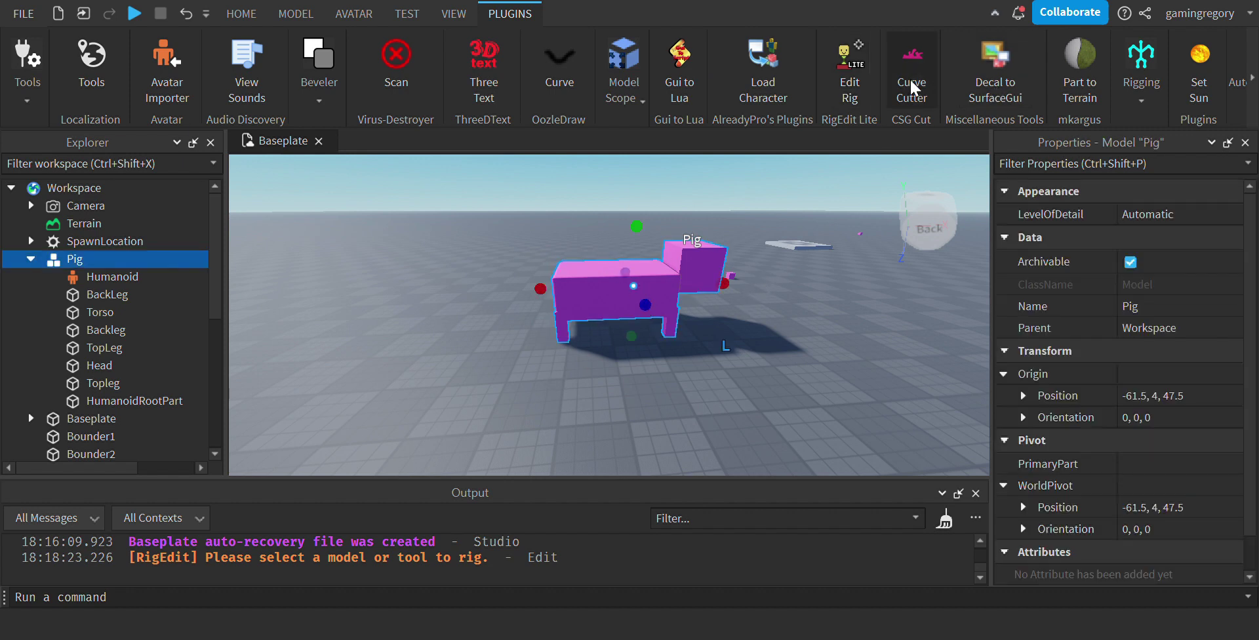
click(850, 72)
scroll(354, 430, down, 2)
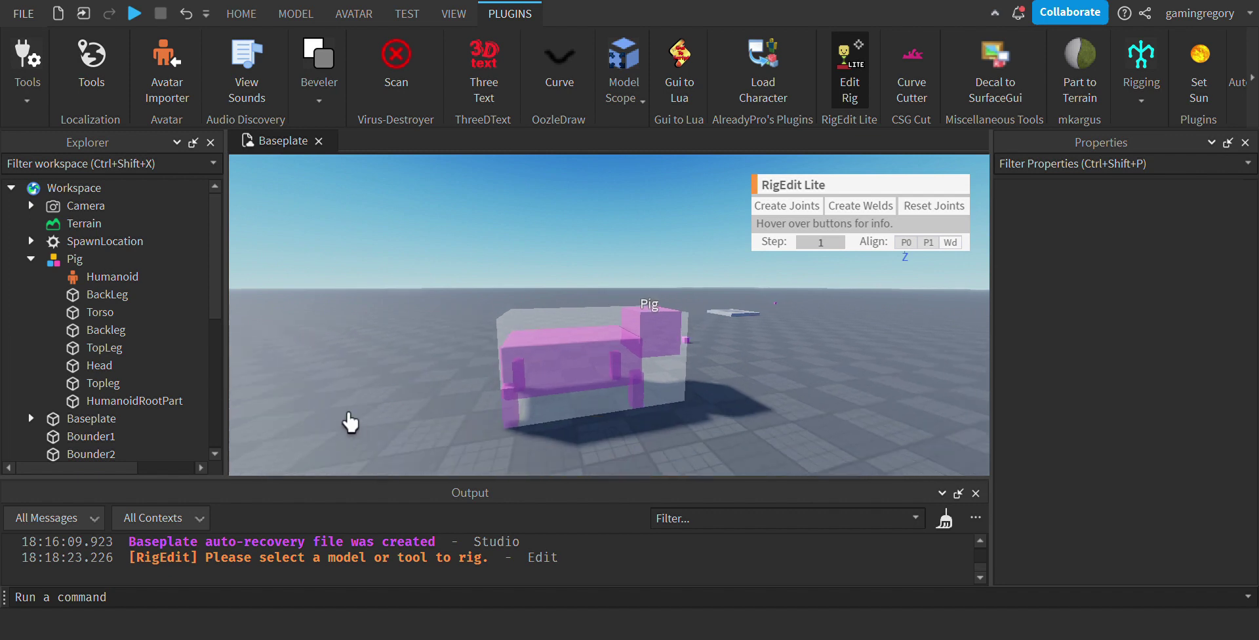
- Create a joint from HumanoidRootPart to Torso, then collapse HumanoidRootPart's contents
click(141, 401)
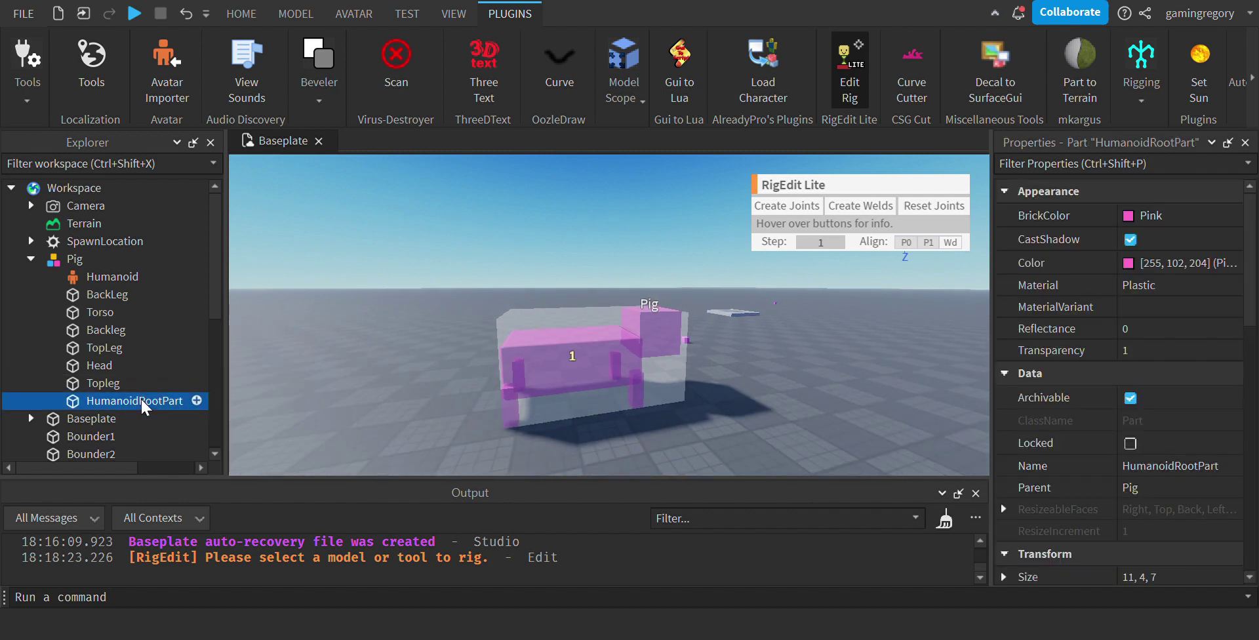
ctrl+click(100, 314)
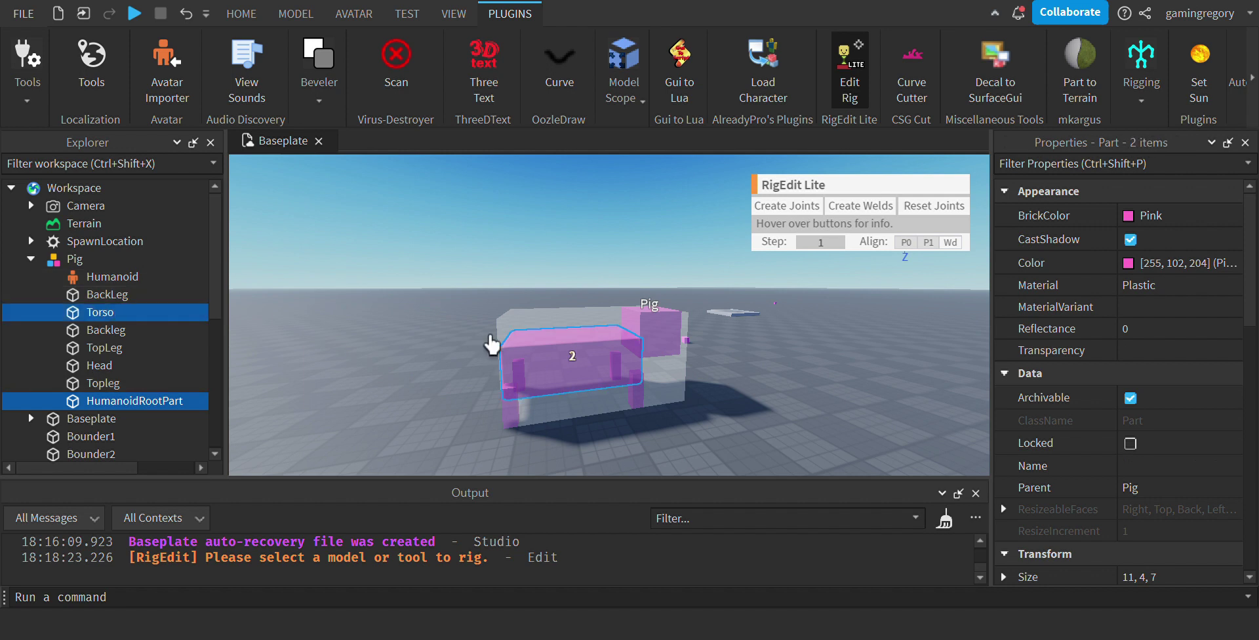
click(808, 208)
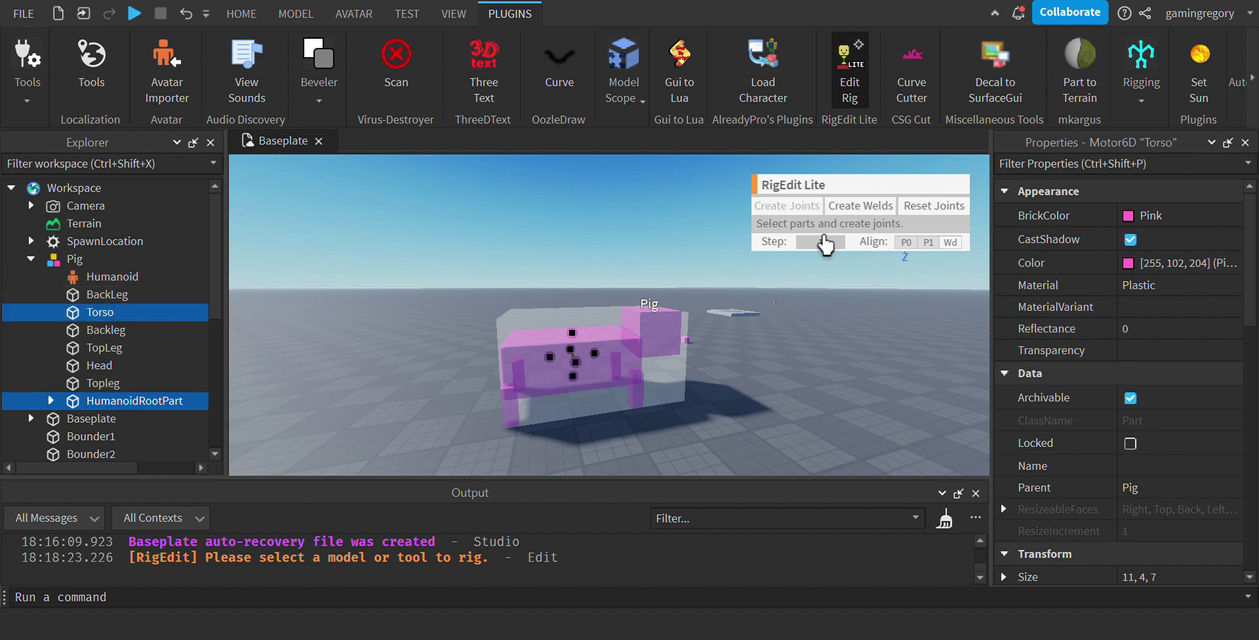
click(852, 349)
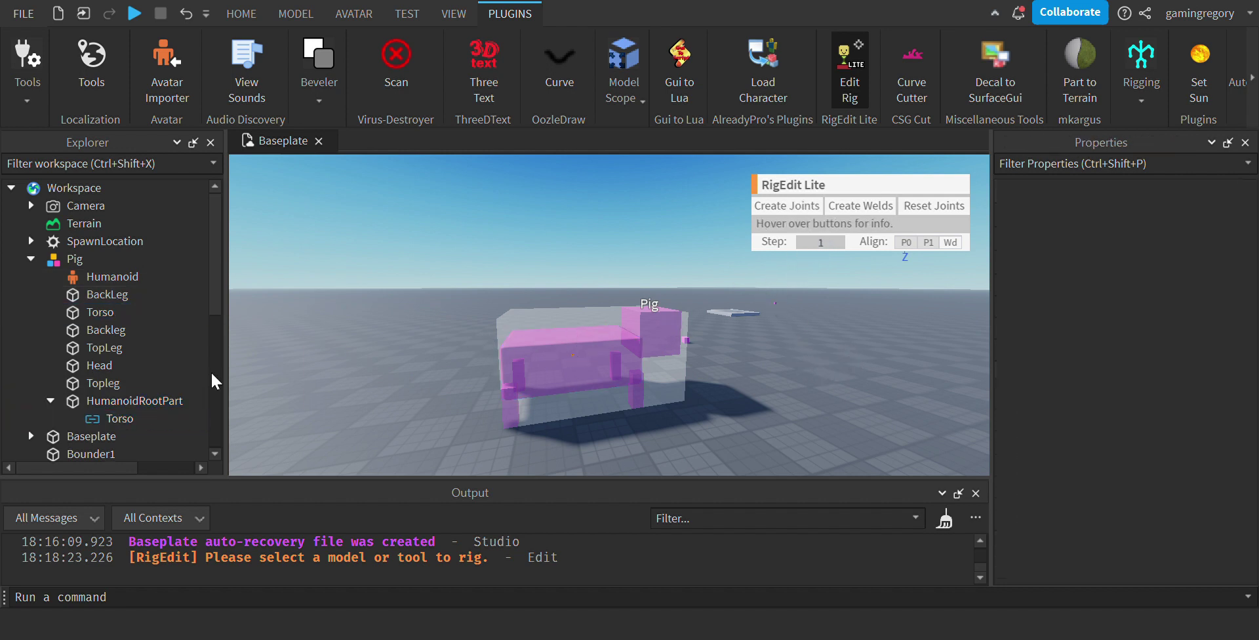
click(47, 403)
- Create joints from Torso to each of the two back legs, BackLeg and Backleg
click(105, 312)
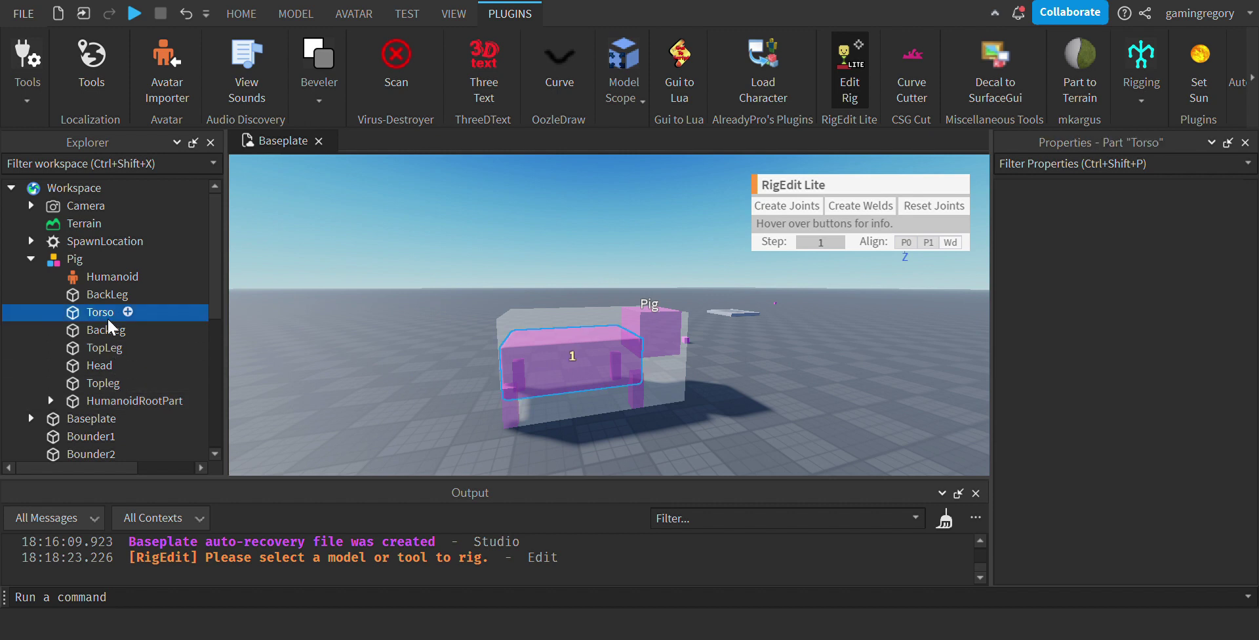
ctrl+click(101, 295)
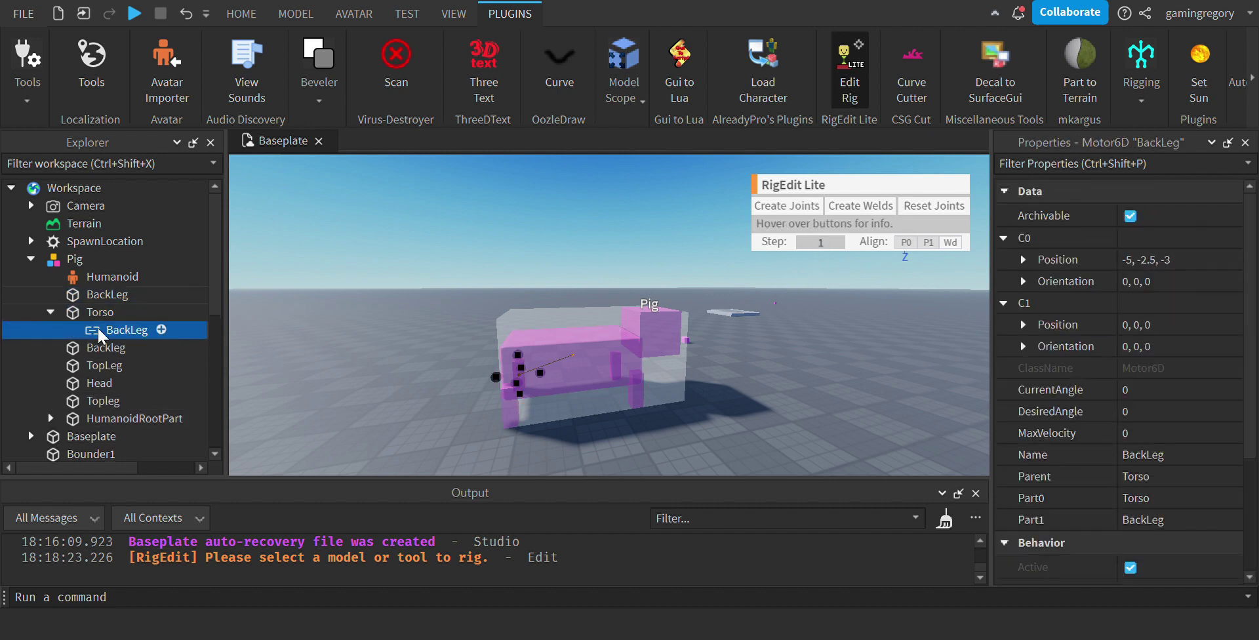
click(80, 312)
ctrl+click(97, 347)
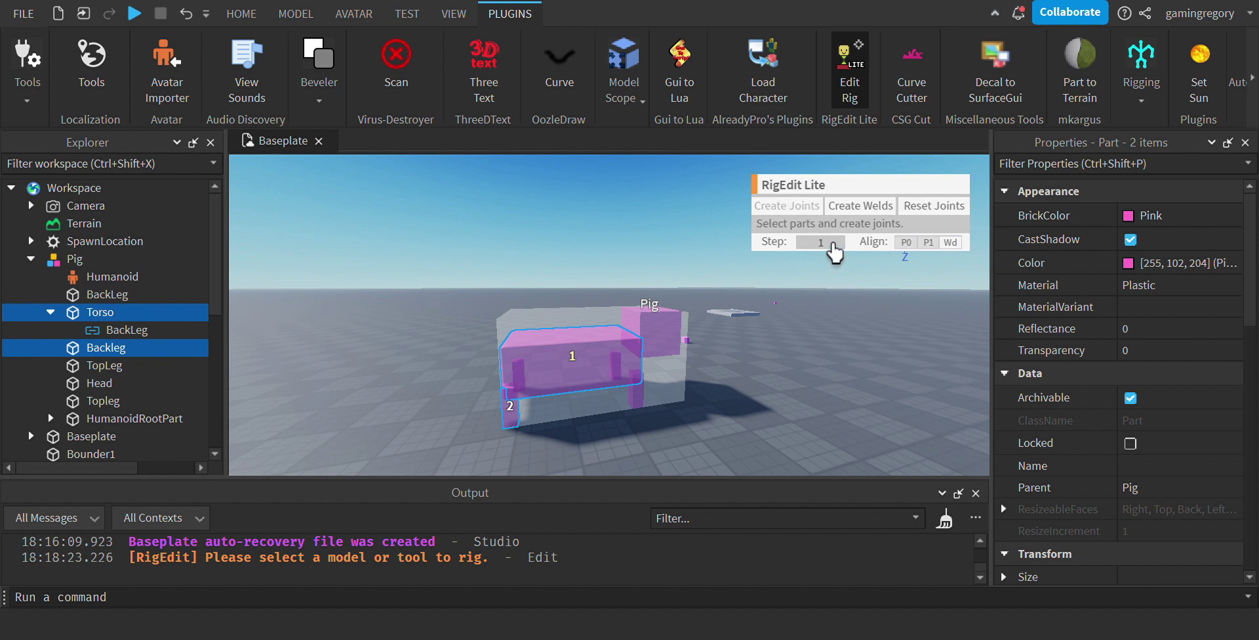
click(787, 205)
- Create a joint from Torso to TopLeg and try to pair Torso with the other front leg
click(105, 312)
ctrl+click(110, 383)
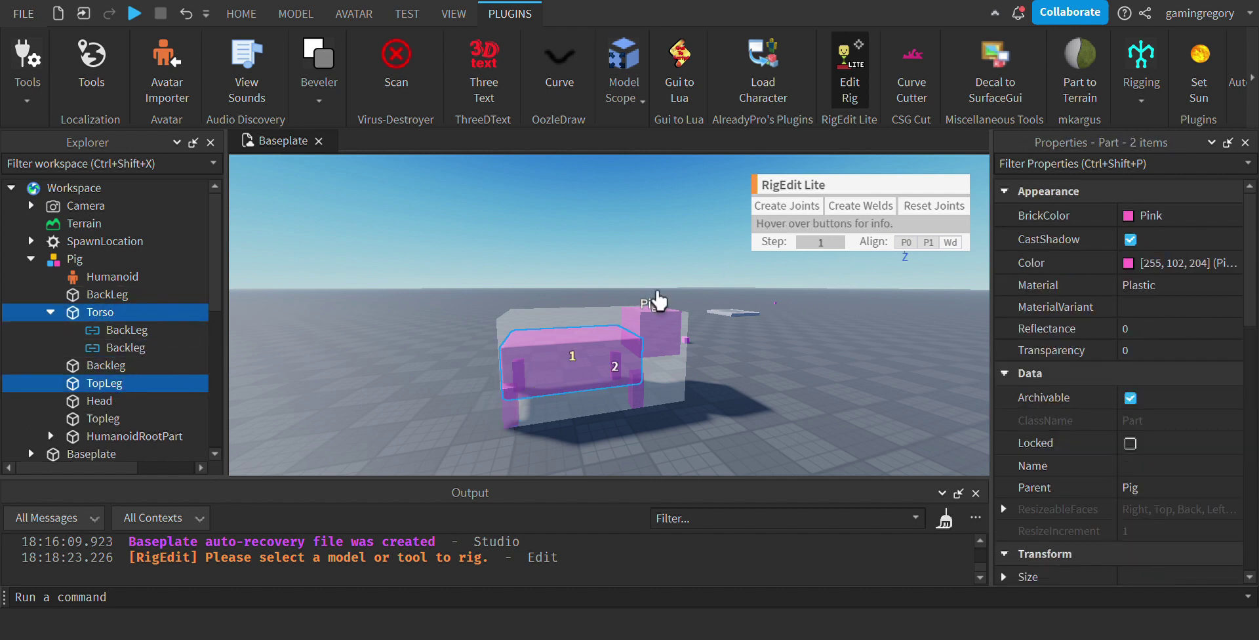
click(789, 206)
click(95, 313)
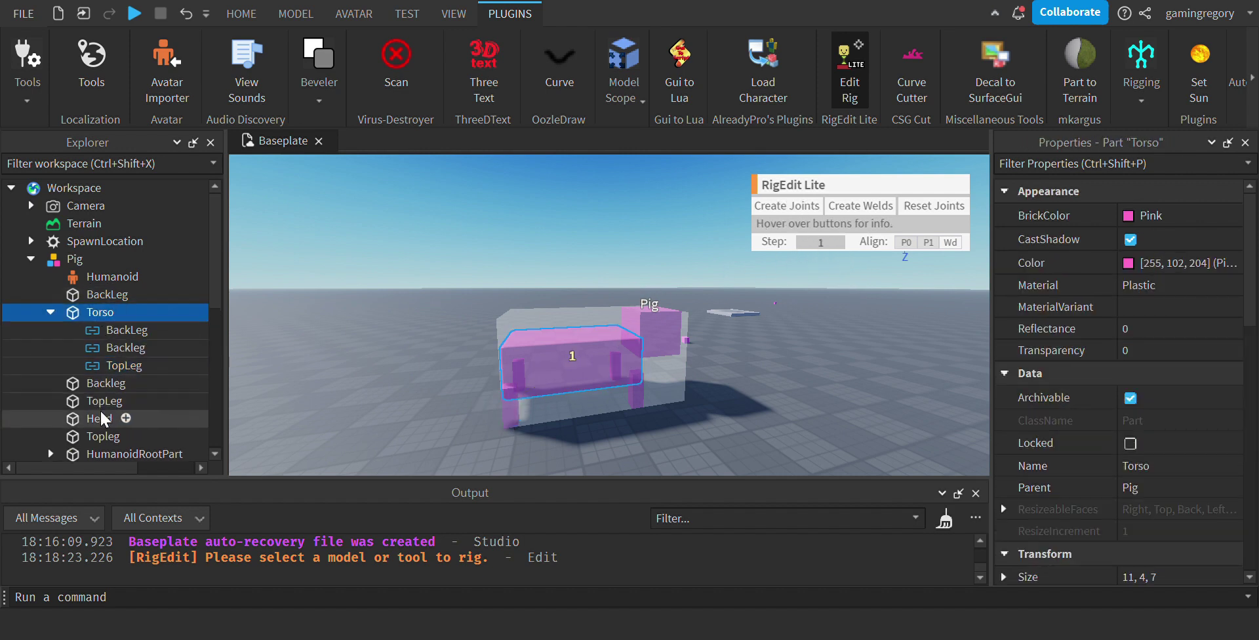
ctrl+click(105, 401)
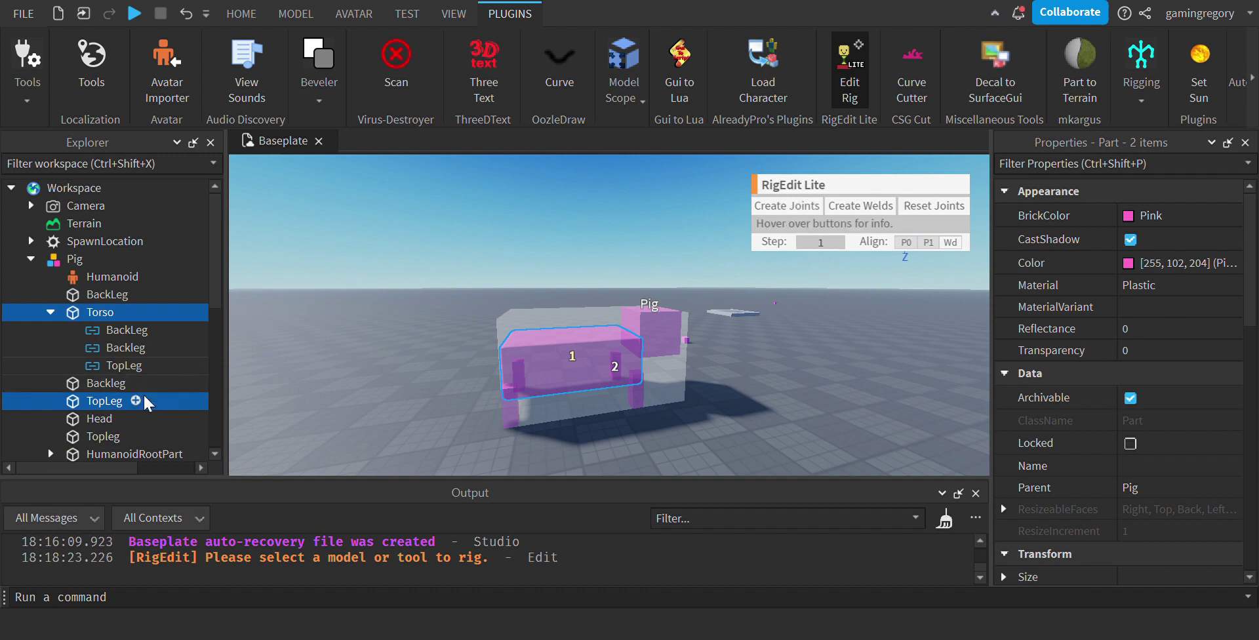
click(99, 435)
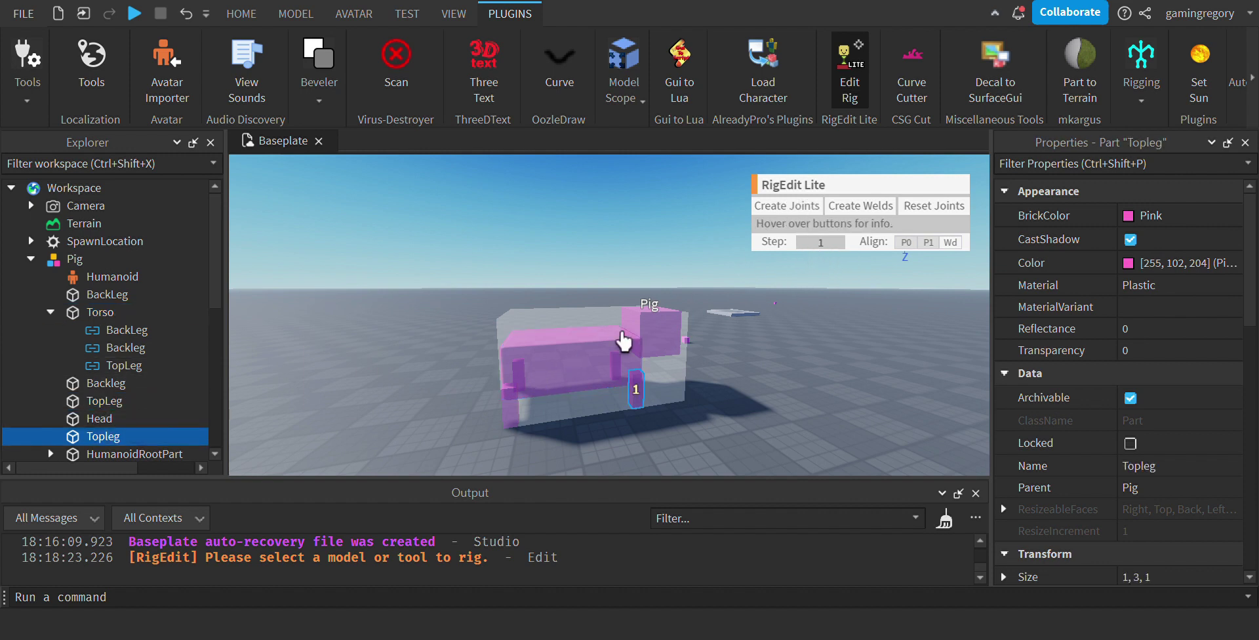
click(758, 268)
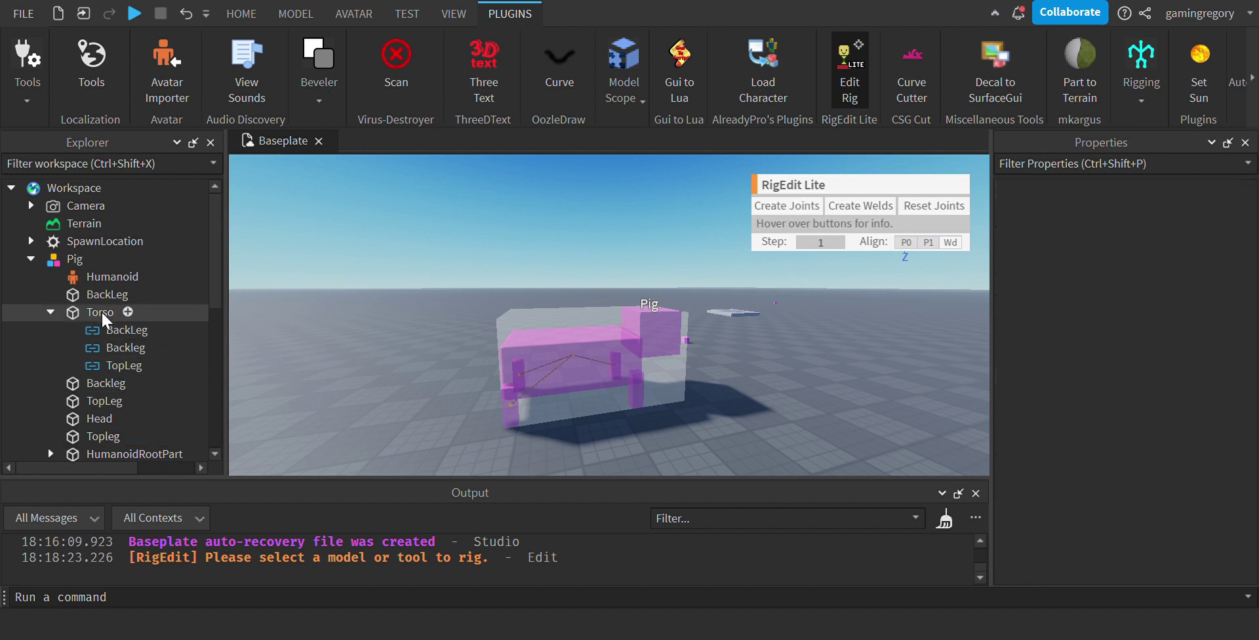
- Delete the BackLeg, Backleg and TopLeg joints stored under Torso
scroll(142, 328, down, 2)
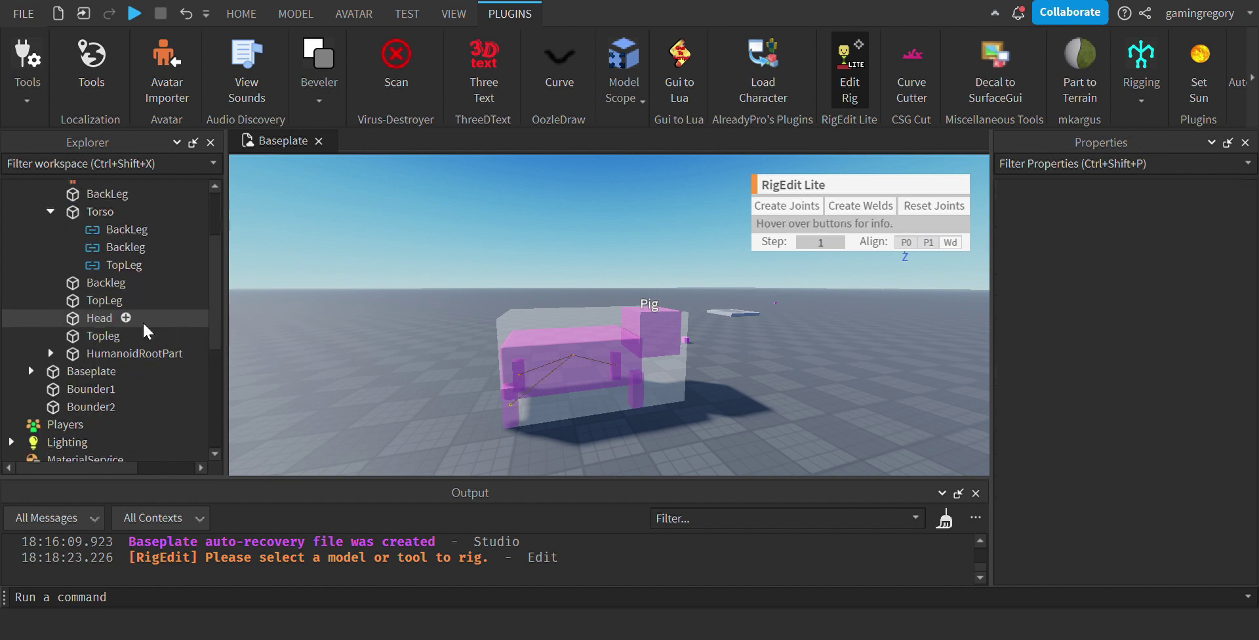
click(126, 231)
key(Delete)
click(127, 235)
key(Delete)
click(125, 233)
key(Delete)
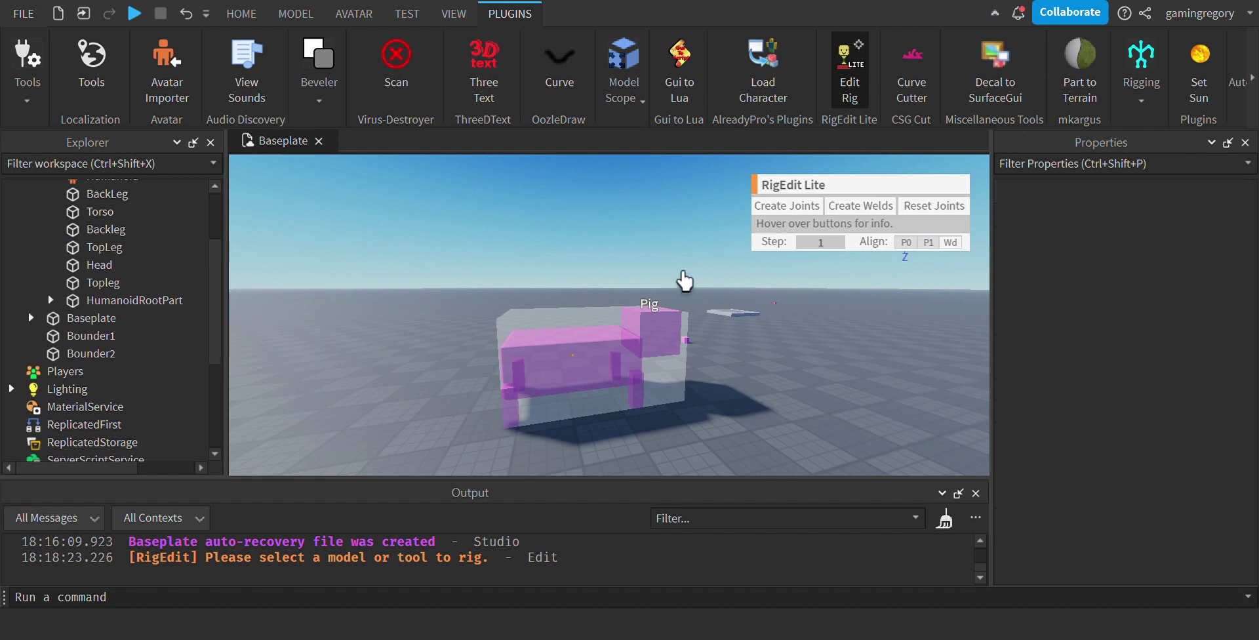
- Recreate the joints from Torso to the BackLeg part and from Torso to the Backleg part
scroll(126, 295, up, 1)
click(105, 262)
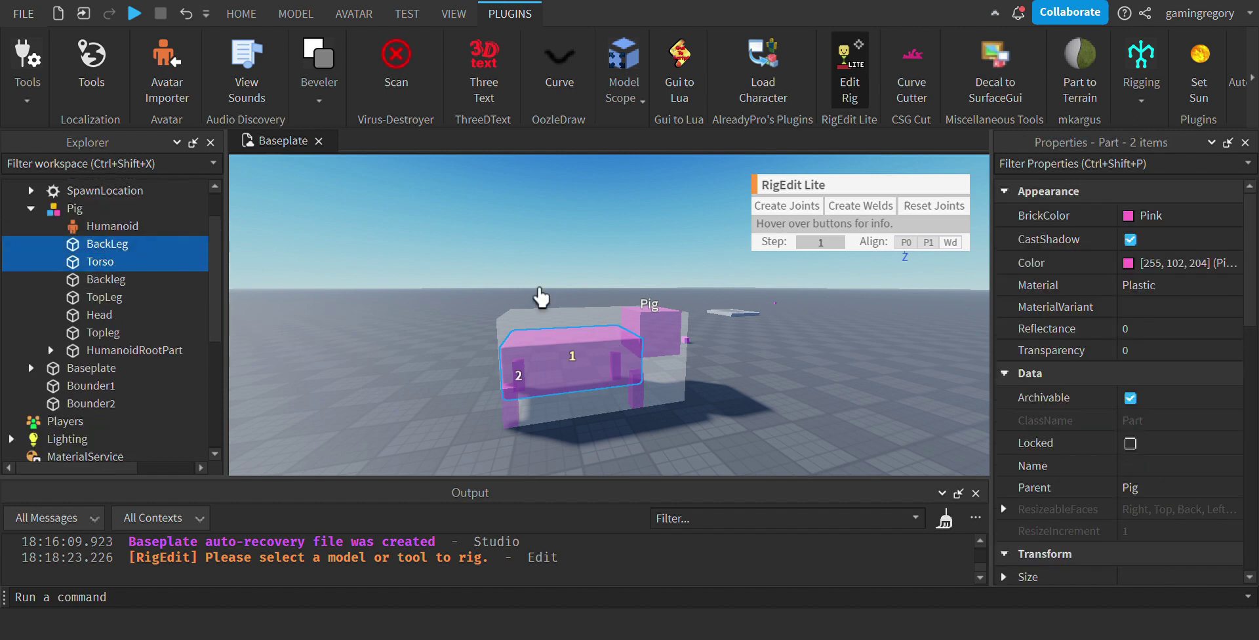
click(803, 208)
click(98, 263)
ctrl+click(108, 298)
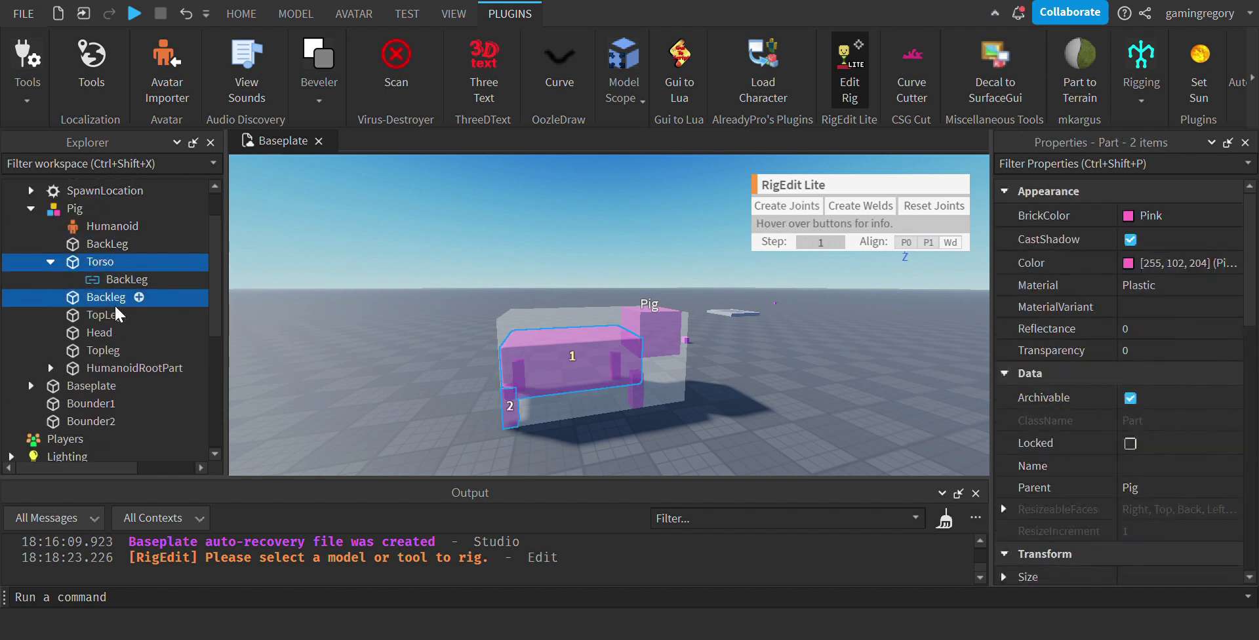
click(797, 206)
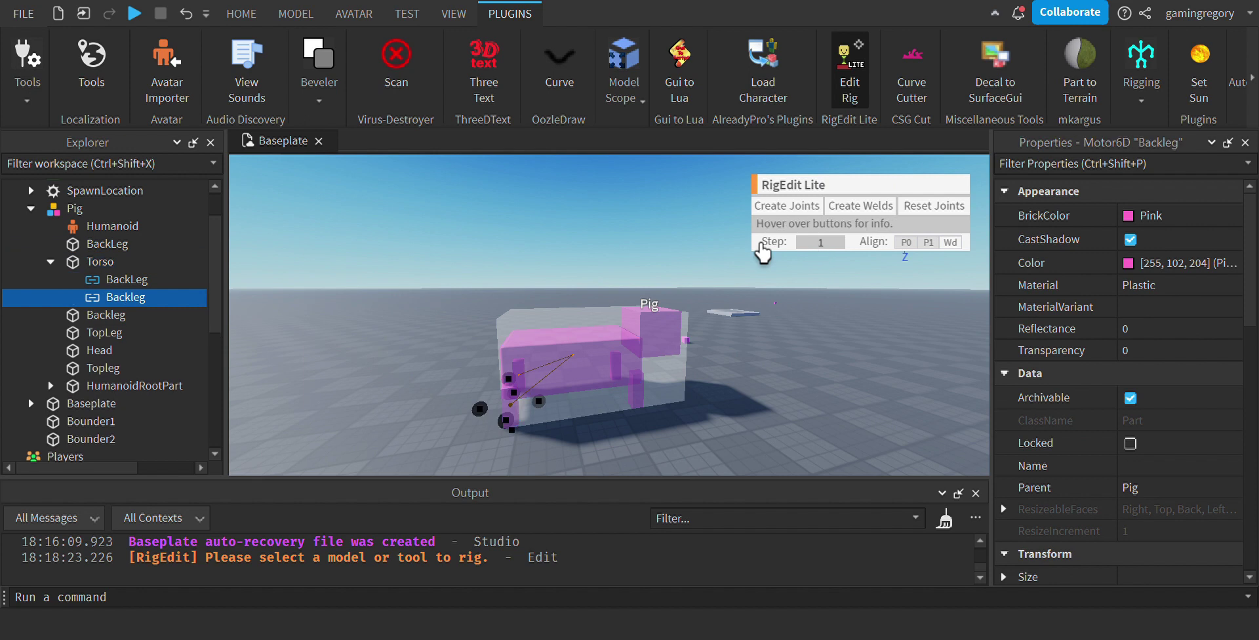
- Create joints from Torso to TopLeg, from Torso to Head, and from Torso to Topleg
click(105, 315)
ctrl+click(105, 332)
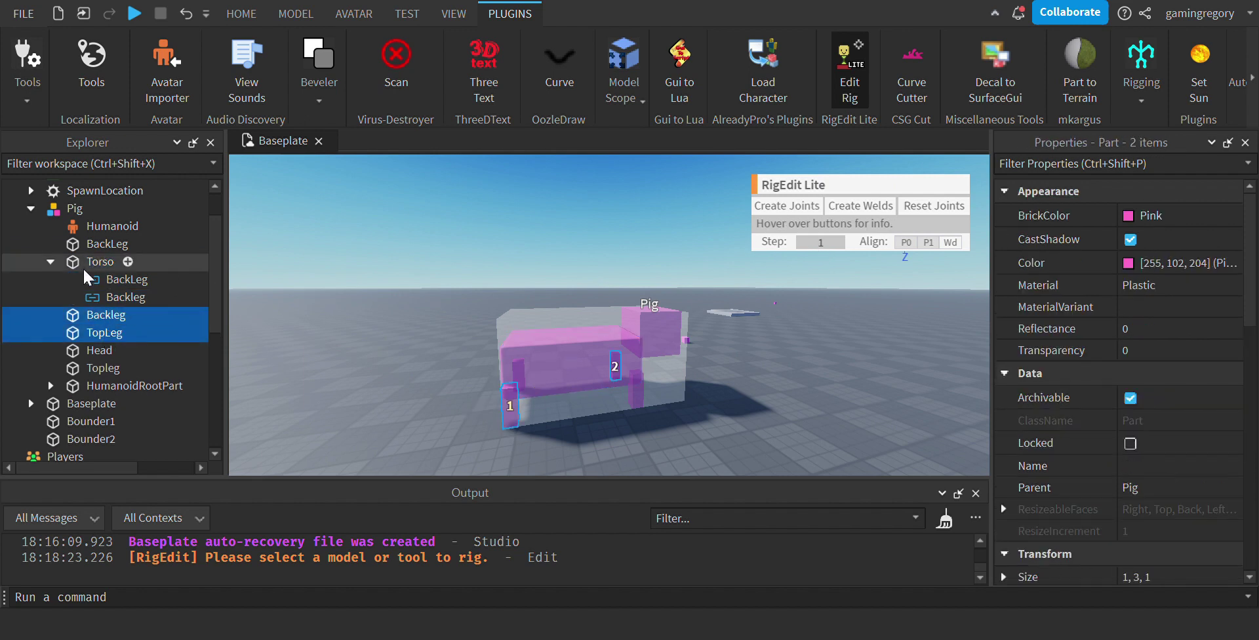
click(98, 262)
ctrl+click(105, 332)
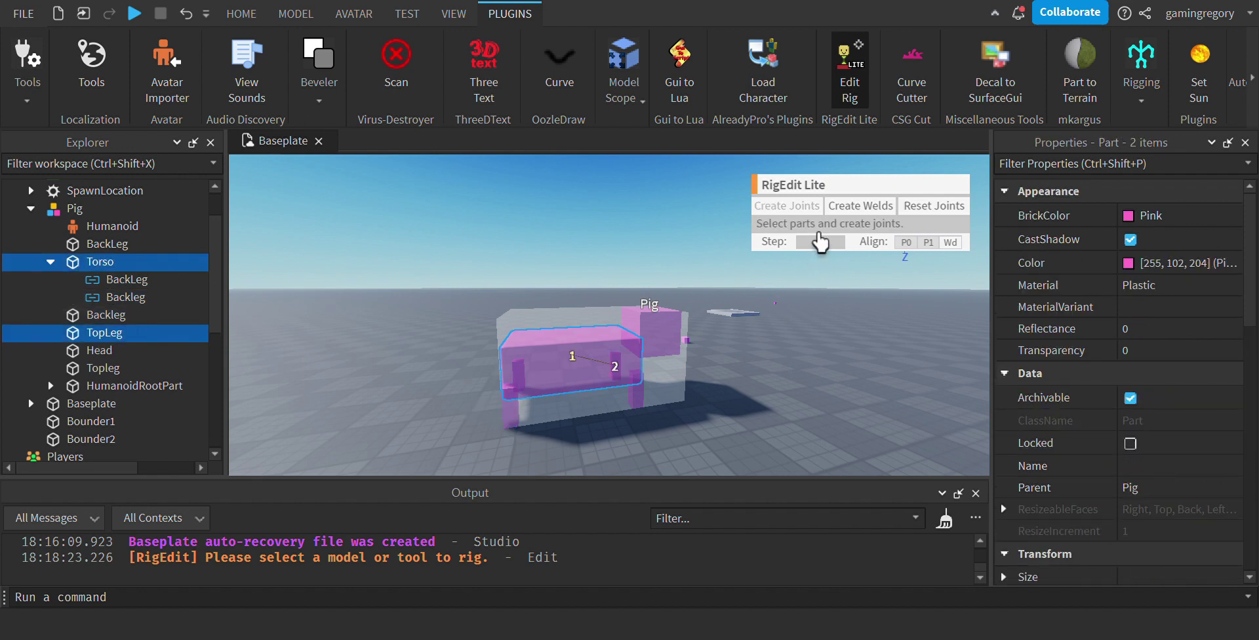
click(98, 262)
ctrl+click(102, 369)
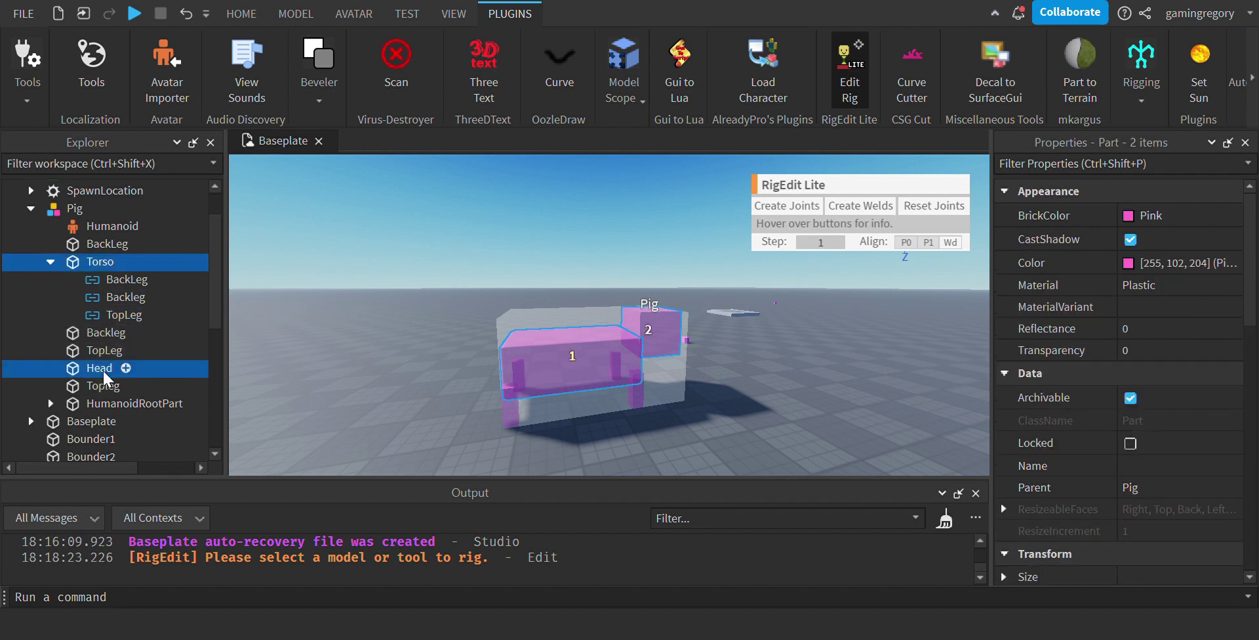
click(103, 262)
ctrl+click(104, 403)
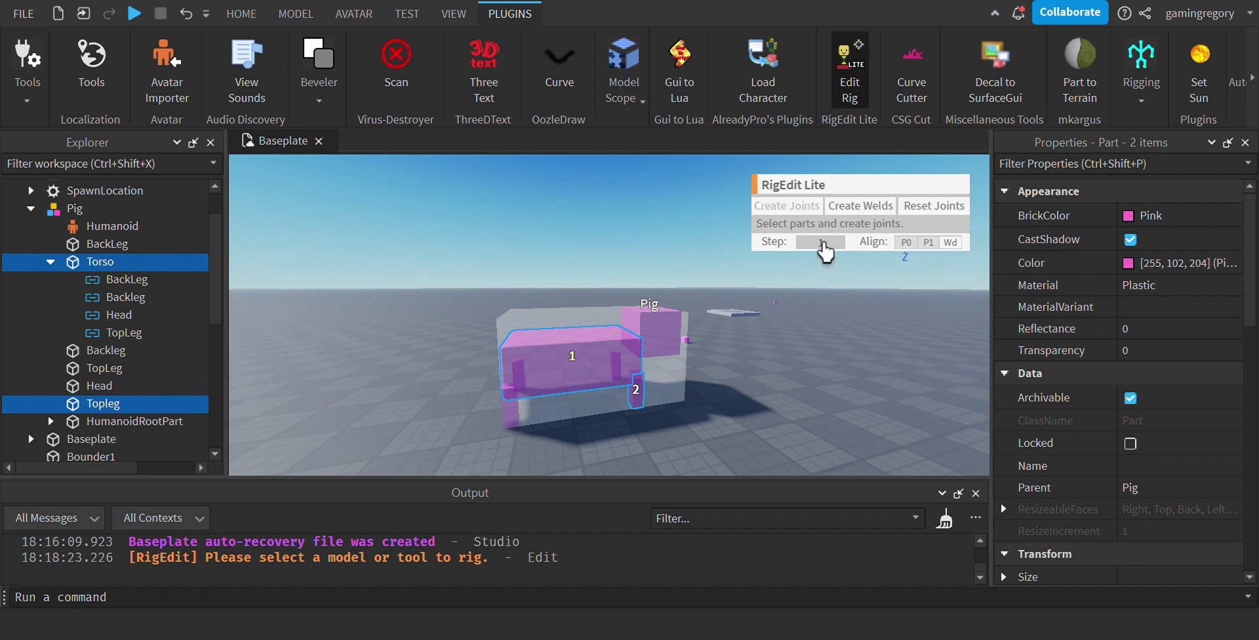
click(823, 328)
- Raise the Backleg and Topleg joints from the leg centres to the tops of their legs
scroll(804, 351, up, 3)
right_drag(529, 438, 529, 438)
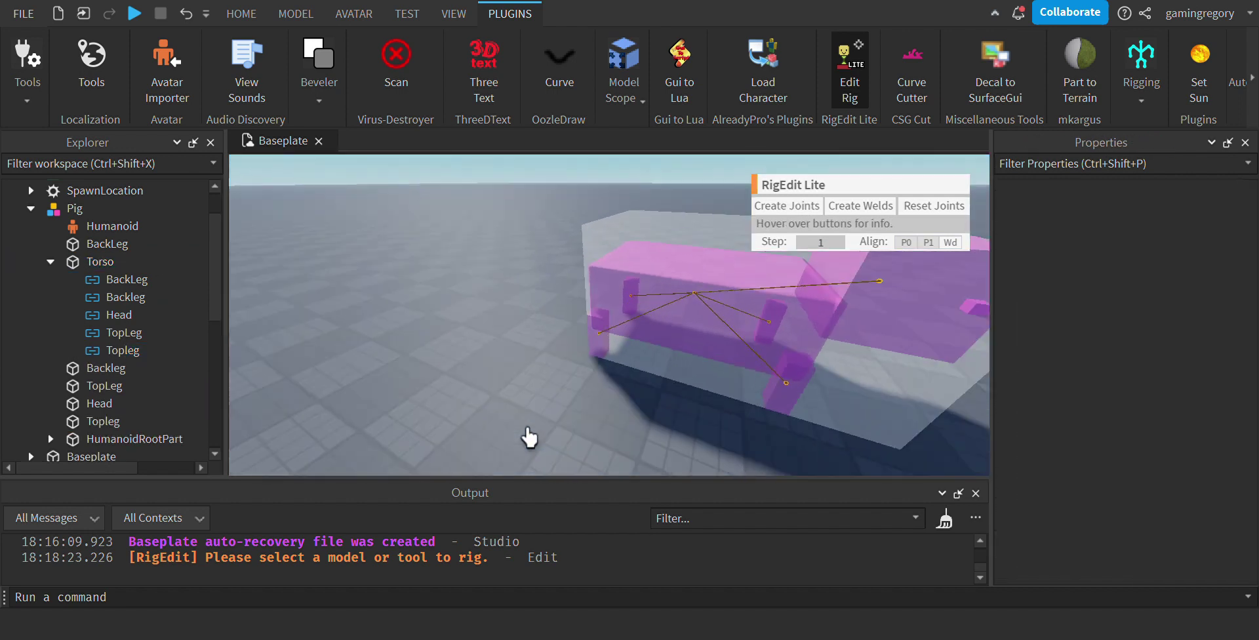
scroll(647, 385, up, 3)
click(635, 384)
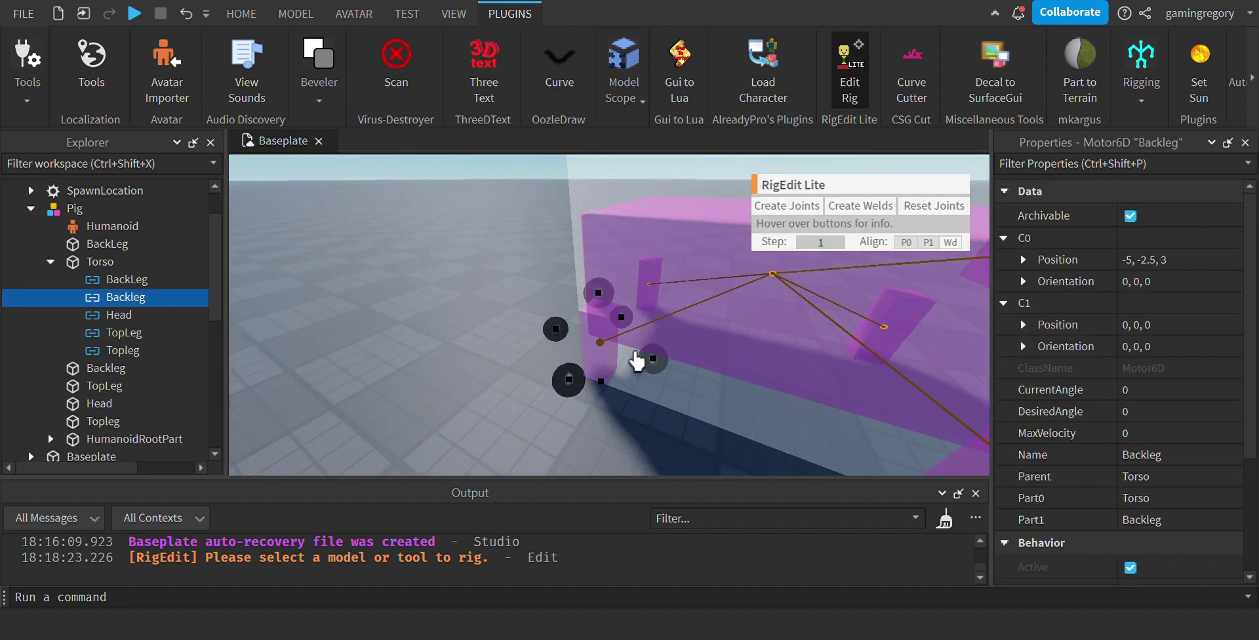
right_drag(635, 289, 646, 379)
click(655, 362)
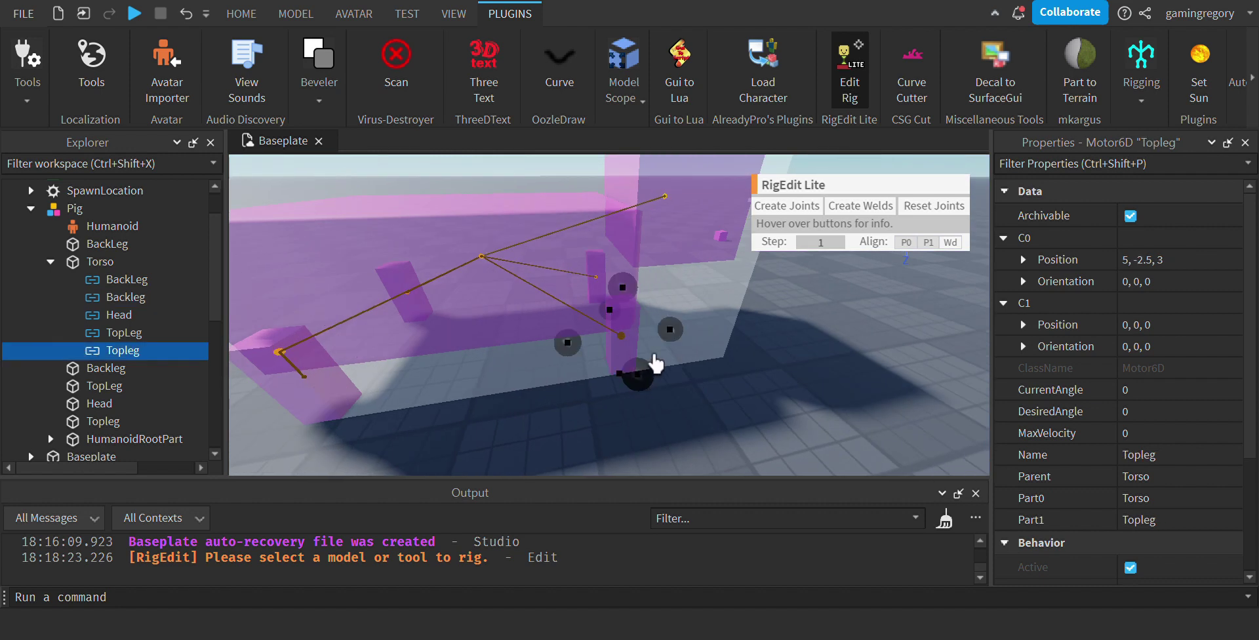
drag(657, 325, 661, 289)
click(626, 309)
right_drag(626, 309, 621, 313)
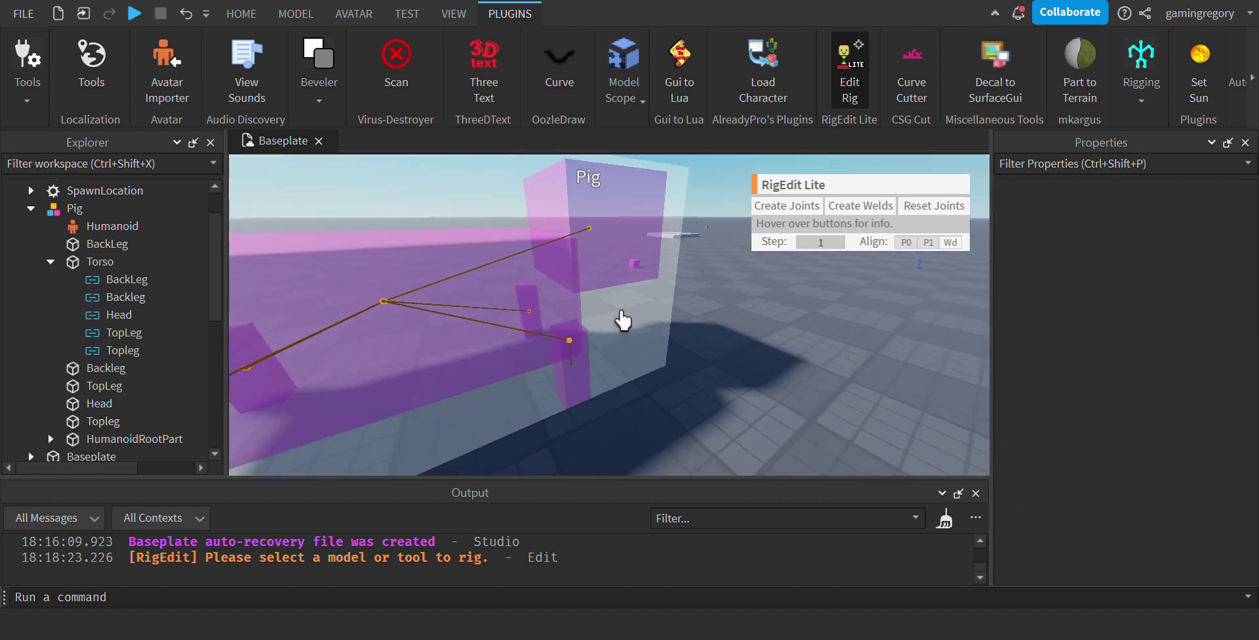
- Raise the TopLeg and BackLeg joints by 1 stud to the tops of their legs
scroll(622, 311, up, 2)
click(501, 307)
drag(505, 261, 496, 237)
right_drag(544, 328, 530, 332)
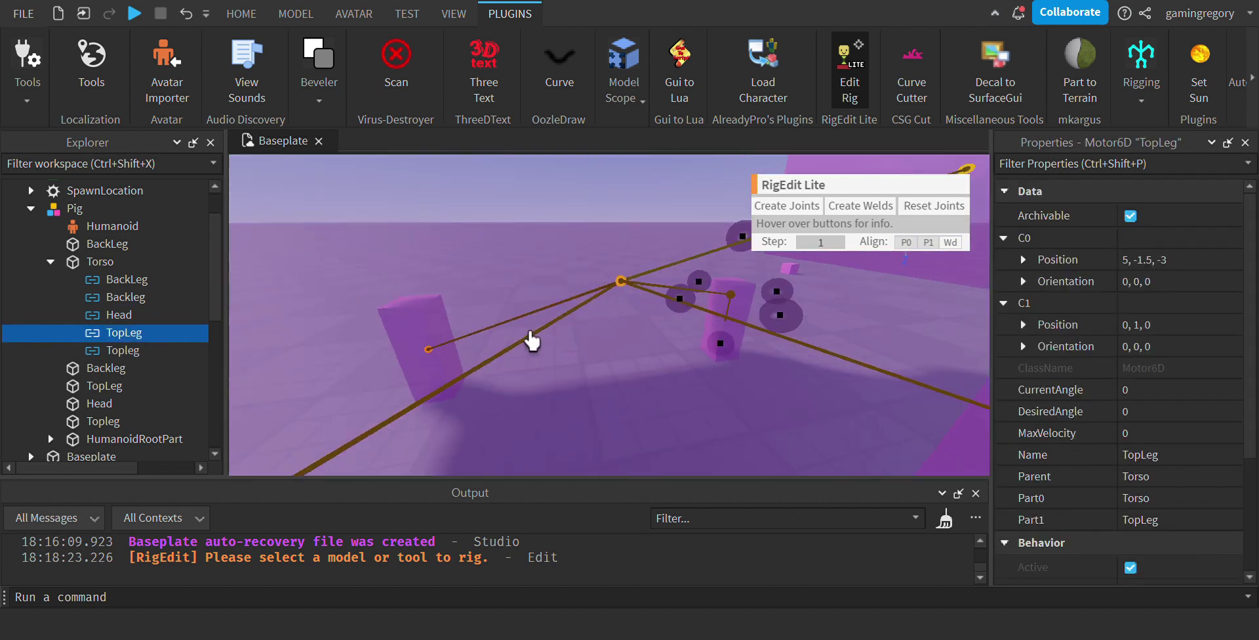
click(452, 379)
click(459, 366)
drag(403, 282, 390, 241)
right_drag(433, 281, 500, 363)
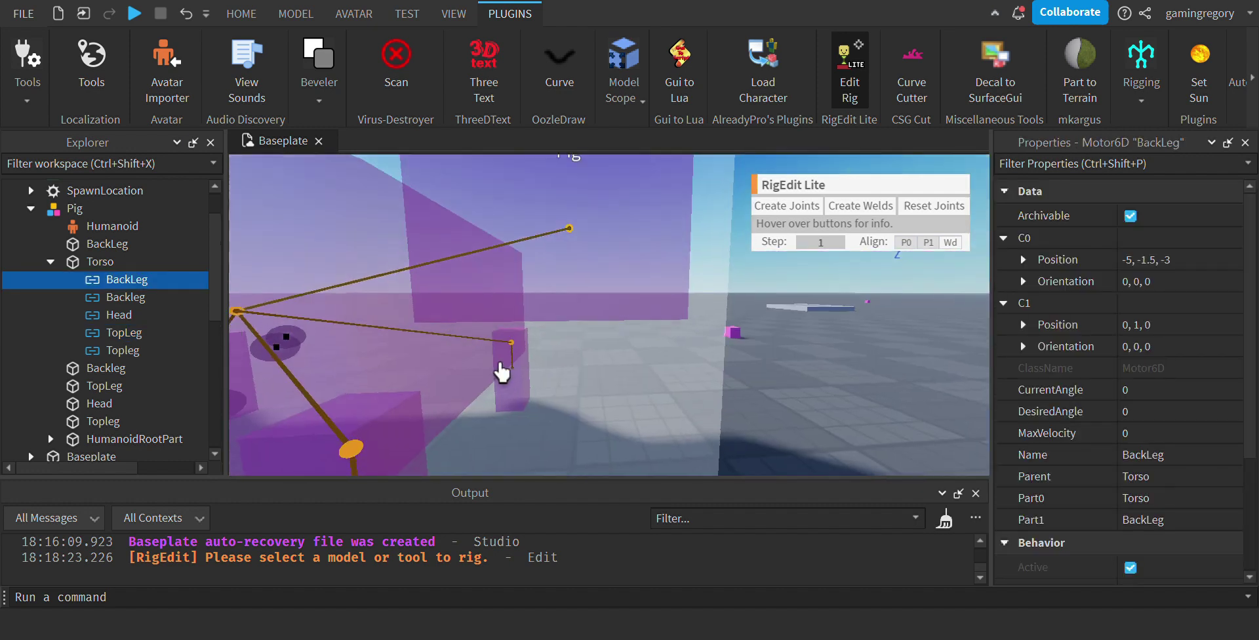
- Move the Head joint back 2 studs to where the head meets the torso
scroll(508, 355, down, 5)
click(520, 314)
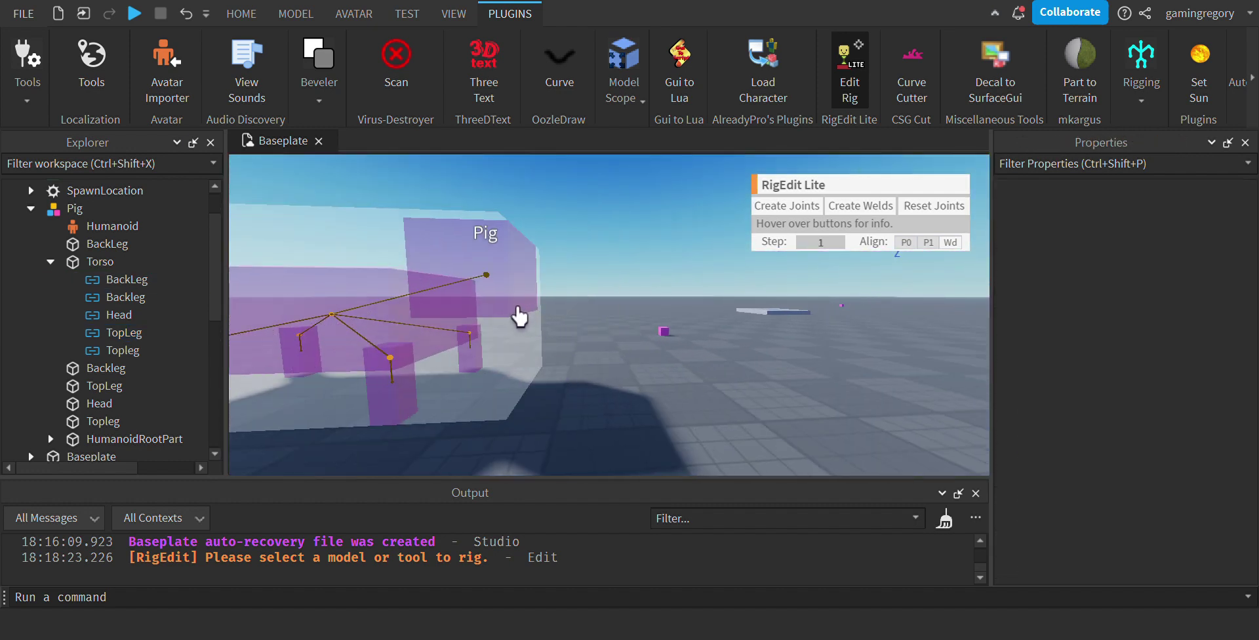
click(520, 314)
right_drag(520, 315, 609, 326)
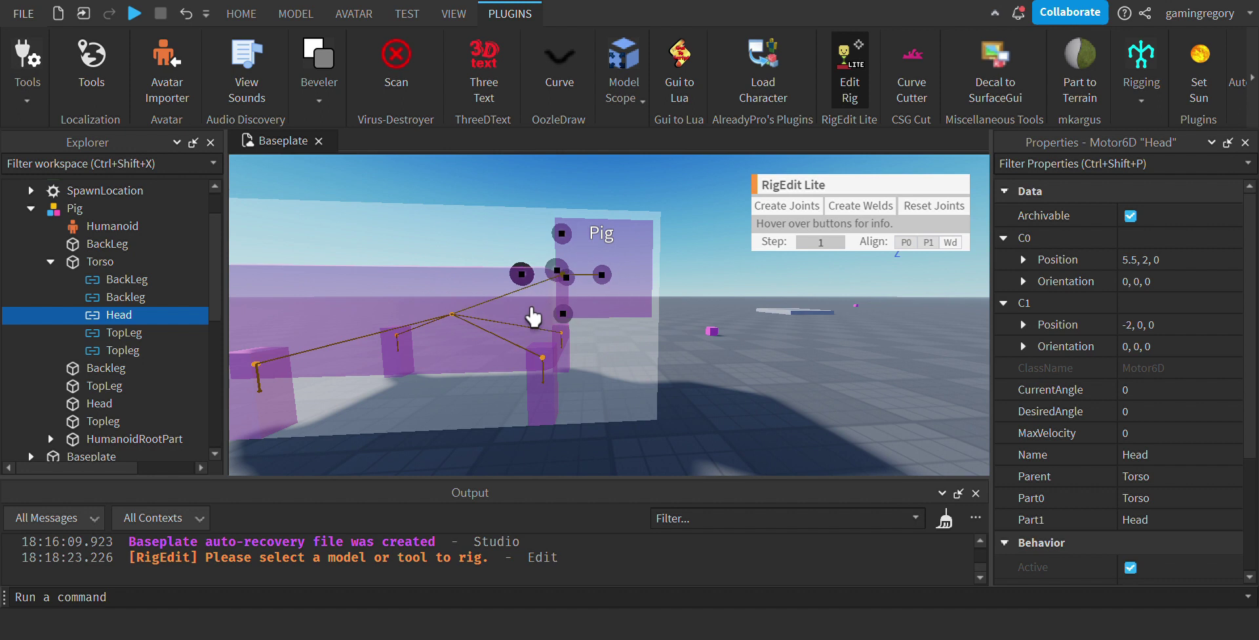
drag(602, 344, 600, 380)
right_drag(642, 394, 601, 396)
click(665, 397)
scroll(708, 398, down, 4)
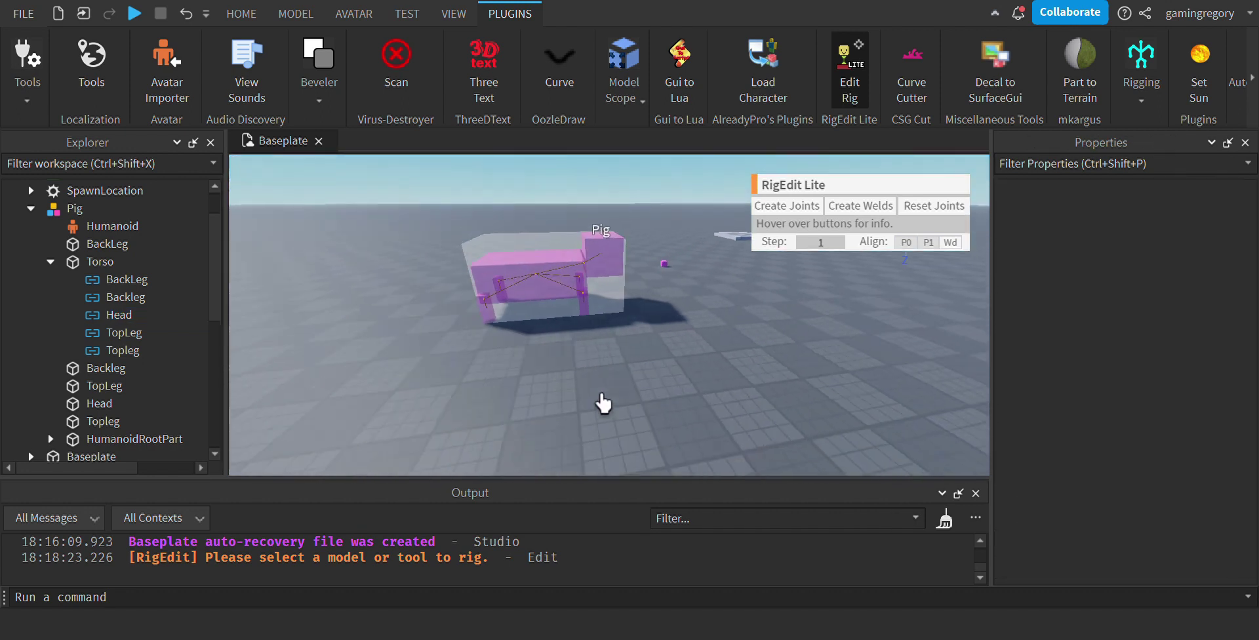
- Stop editing the rig and select the whole Pig model
click(831, 60)
right_drag(763, 247, 725, 287)
scroll(725, 286, up, 4)
click(565, 337)
scroll(512, 341, down, 3)
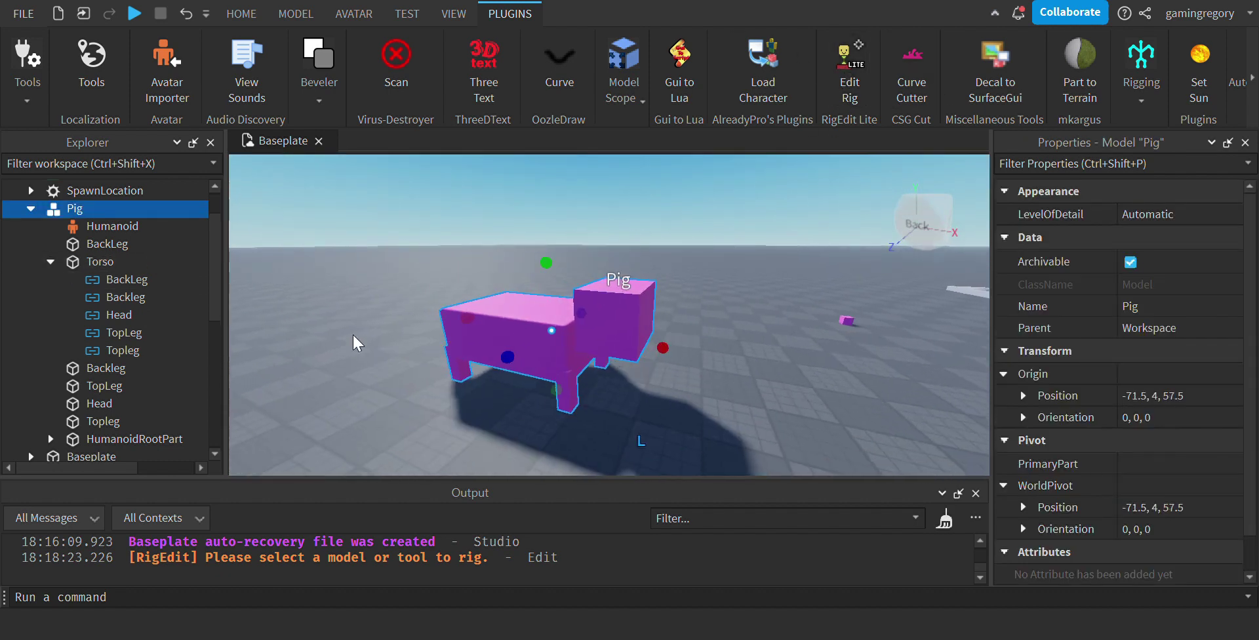
- Add a Script to Pig and replace its default code with local Pig = script.Parent and local Humanoid = Pig.HumanoidRootPart
click(50, 261)
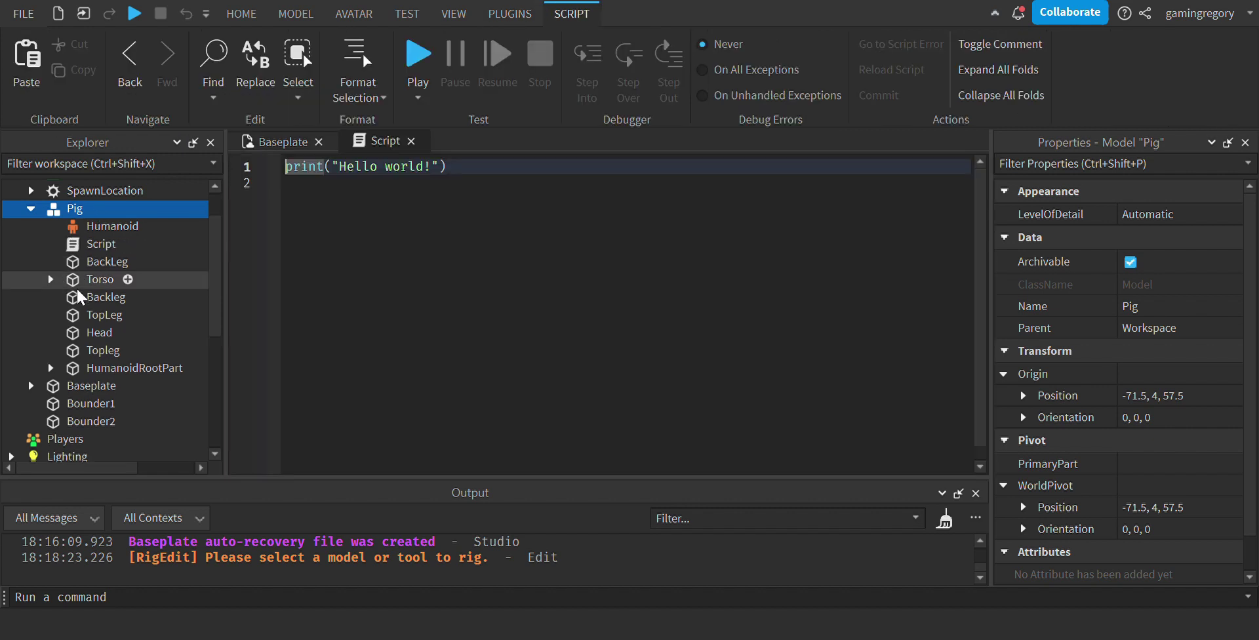
drag(363, 224, 317, 144)
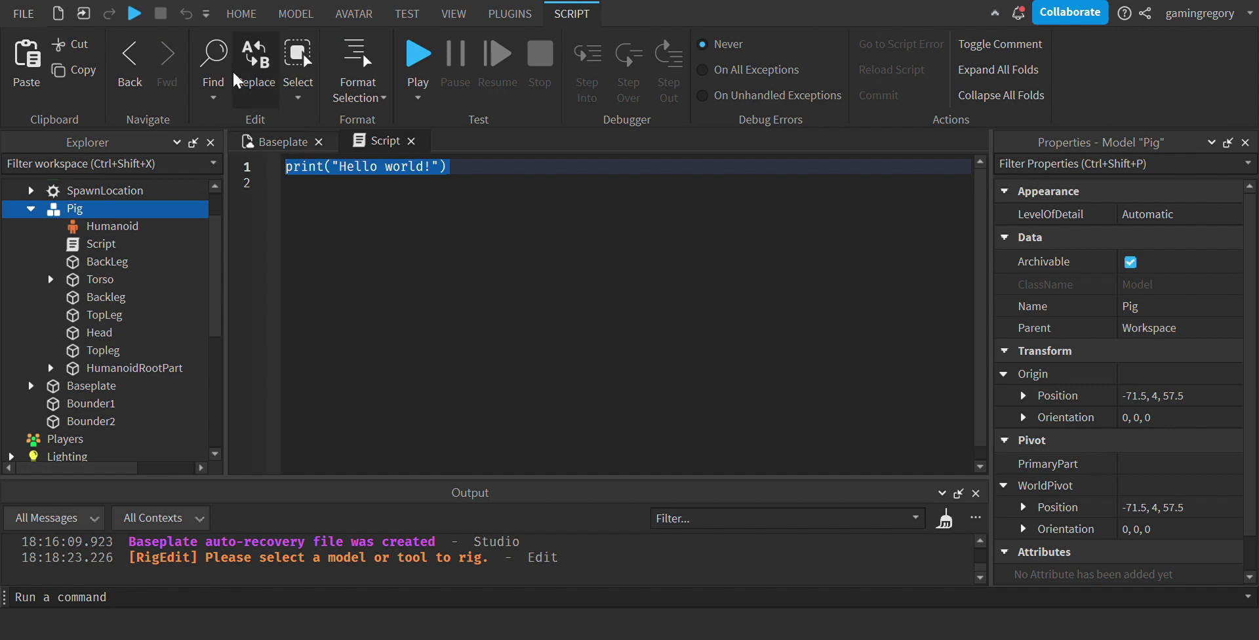
text(local Pig = )
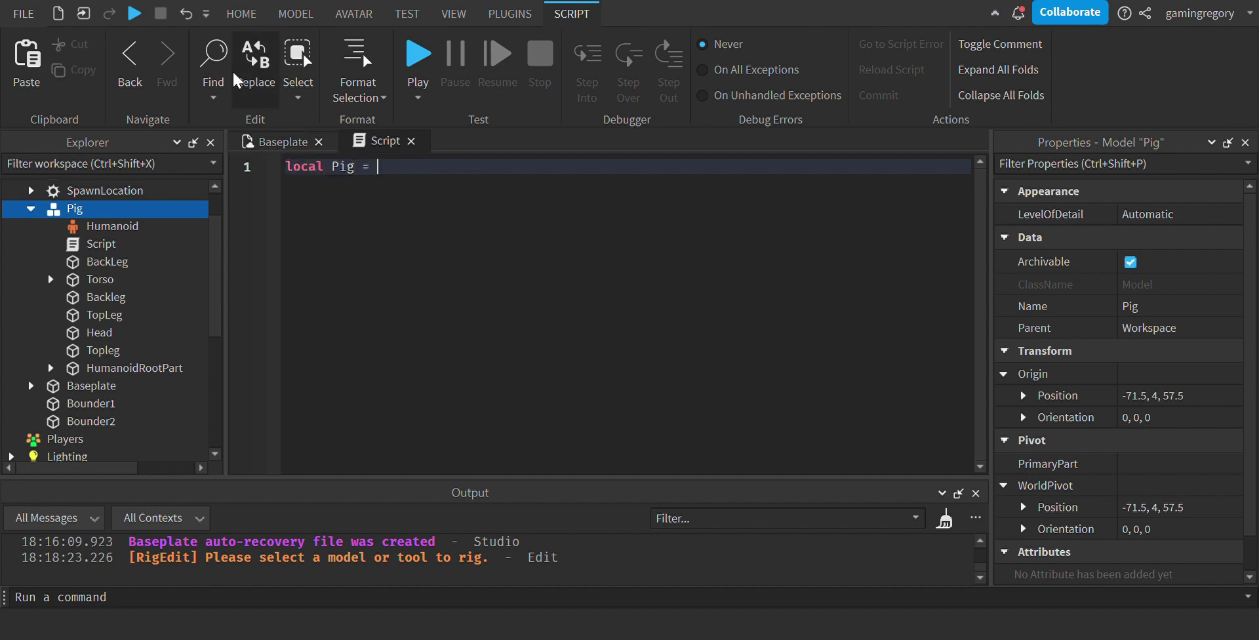
text(script.Parent)
key(Return)
text(local Humanoid =)
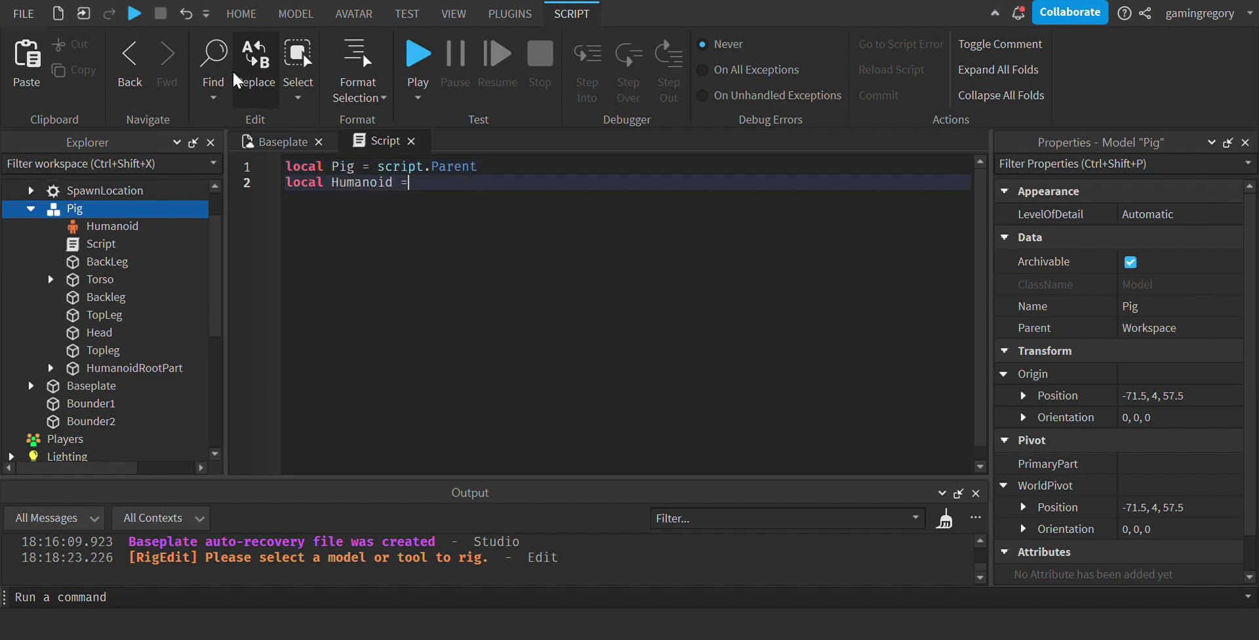
text( Pig.h)
key(Tab)
key(Return)
- Declare a local Bound1 without a value and add local Bound2 = game.Workspace.Bounder2 below it
text(local B)
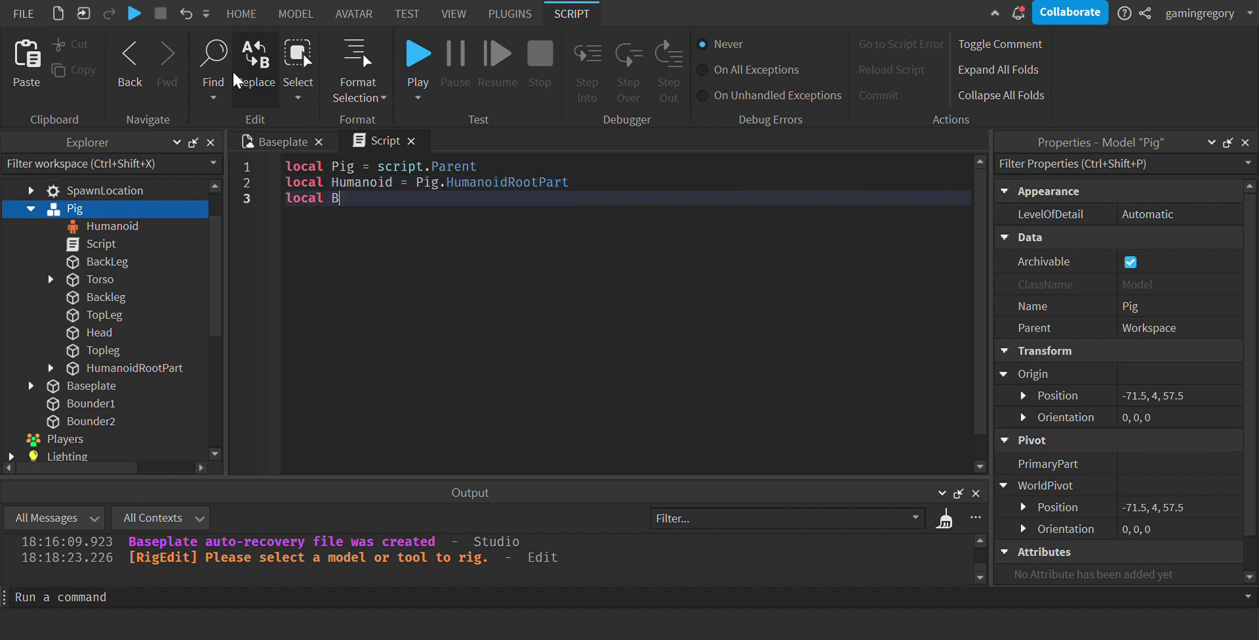
text(ound1)
key(Return)
text(local b)
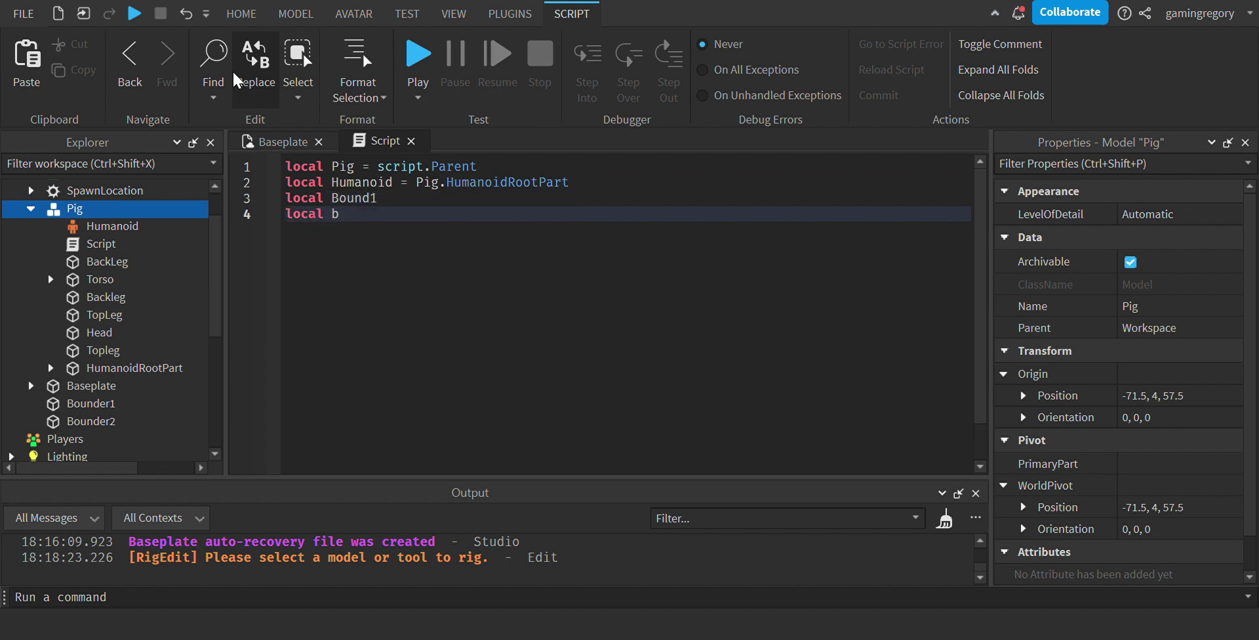
text(ou)
key(BackSpace)
key(BackSpace)
key(BackSpace)
text(Bound2 = game.Workspace.b)
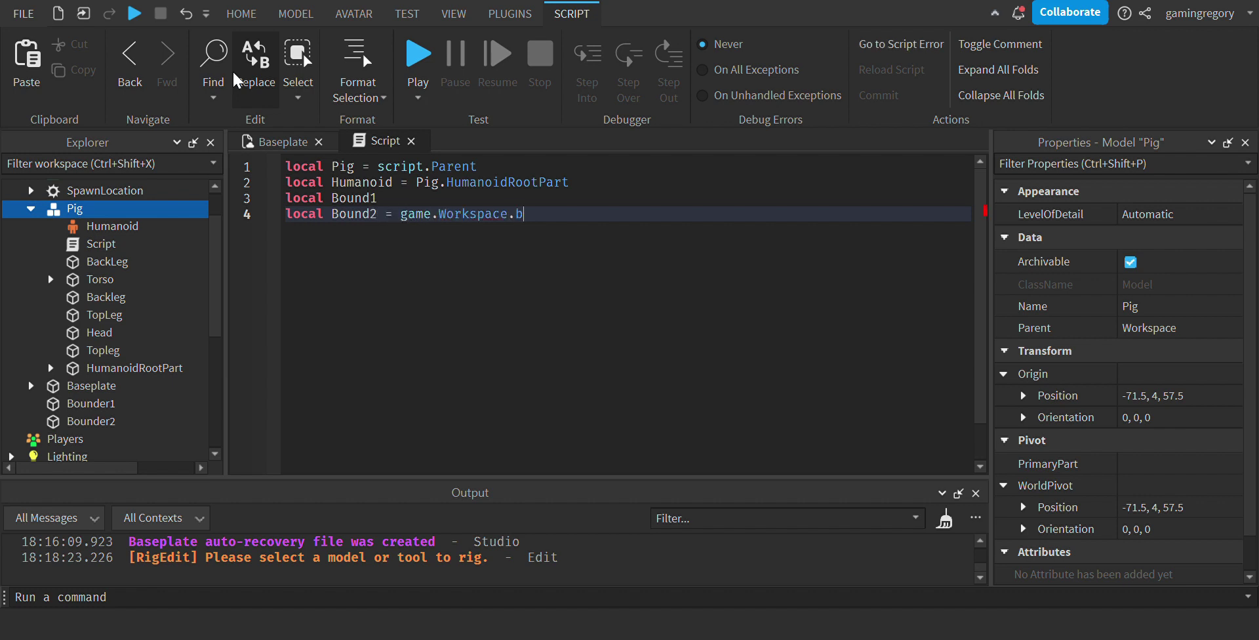
key(Tab)
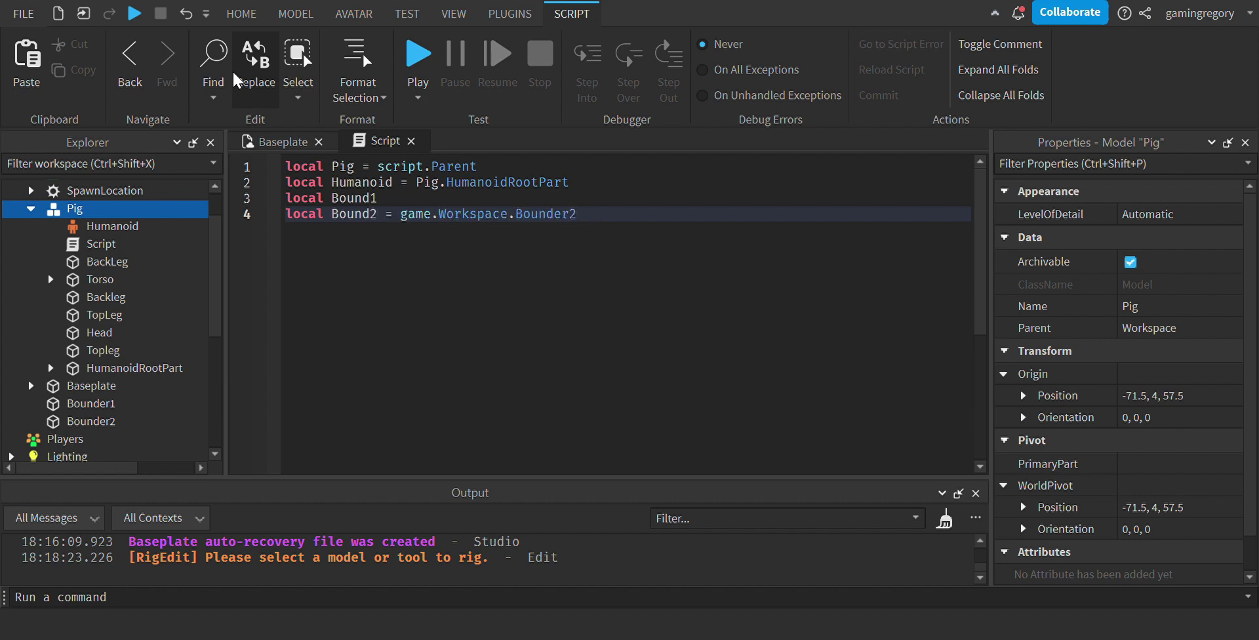
- Assign game.Workspace.Bounder1 to Bound1 and add a blank line after the variable declarations
click(406, 183)
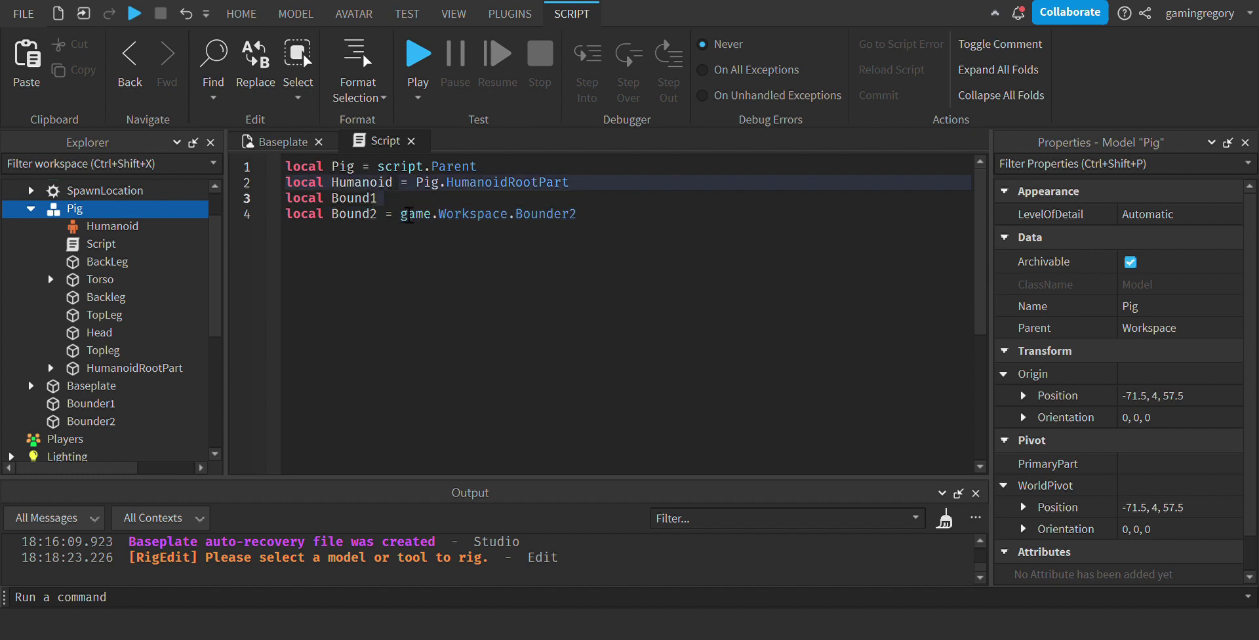
key(Down)
text(game)
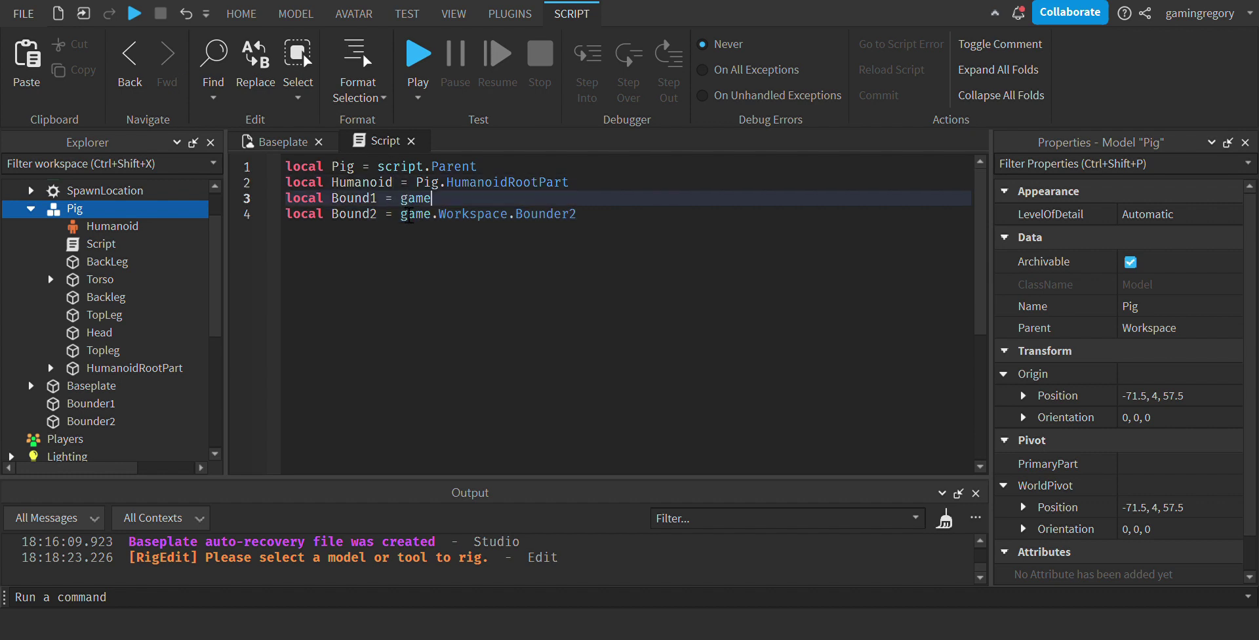
text(.Workspace.bounder1)
key(Down)
key(Return)
key(Return)
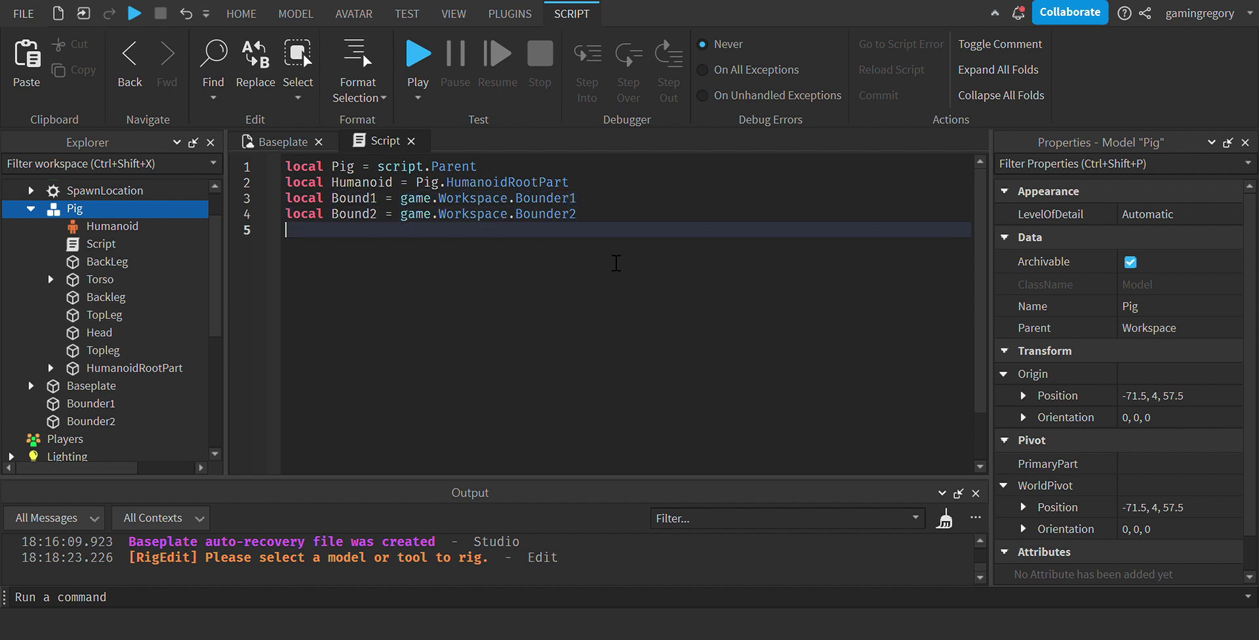
- Add a while true do loop that starts with wait(math.random(7,10))
text(while true do)
key(Return)
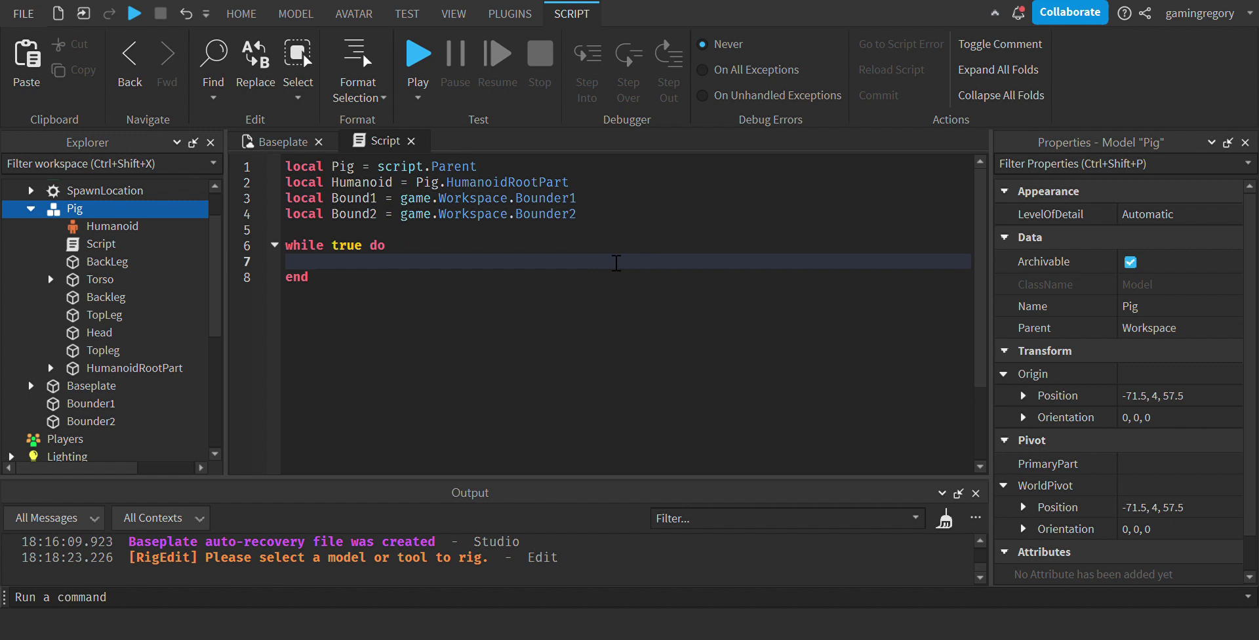
text(wait(math.random()
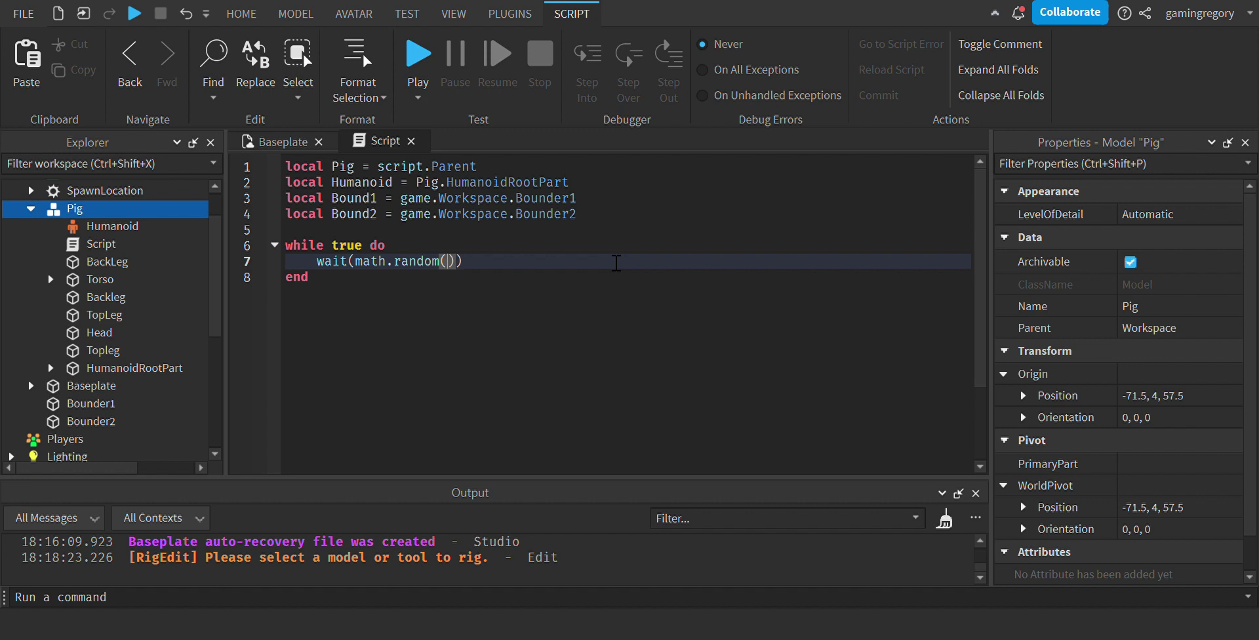
text(7,10)
click(518, 267)
- Inside the loop after a blank line, add local RandomX = math.random(Bound1.Position.X, Bound2.Position.X)
key(Return)
key(Return)
text(local)
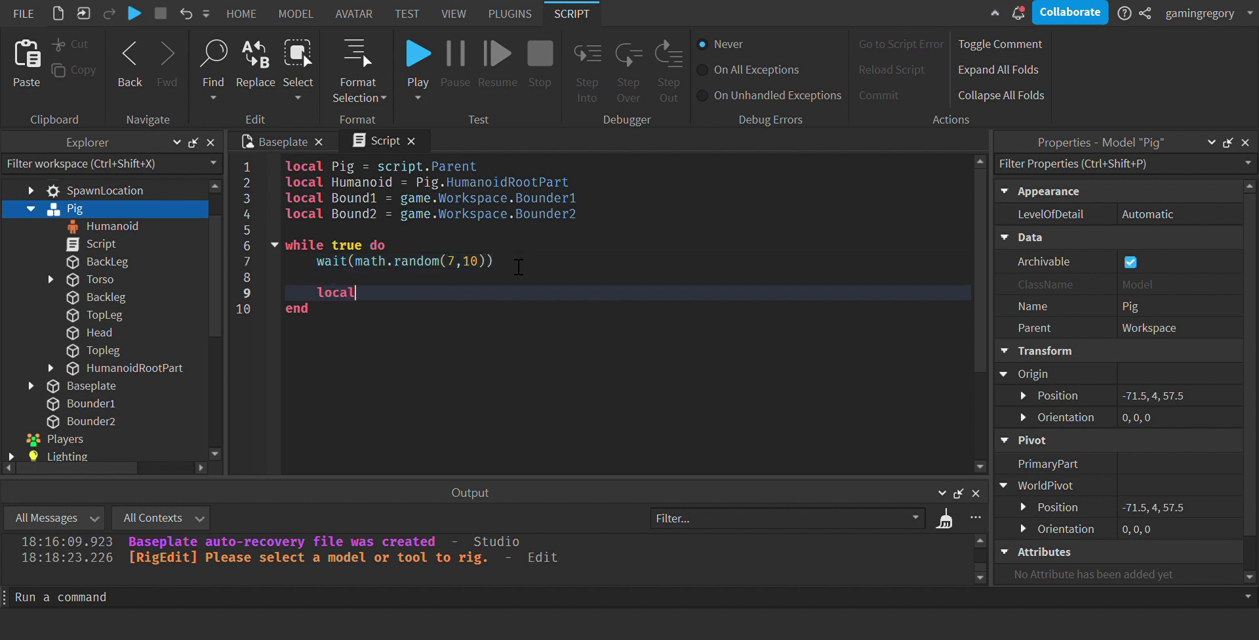
text( rAN)
key(BackSpace)
key(BackSpace)
text(andomX = math.random()
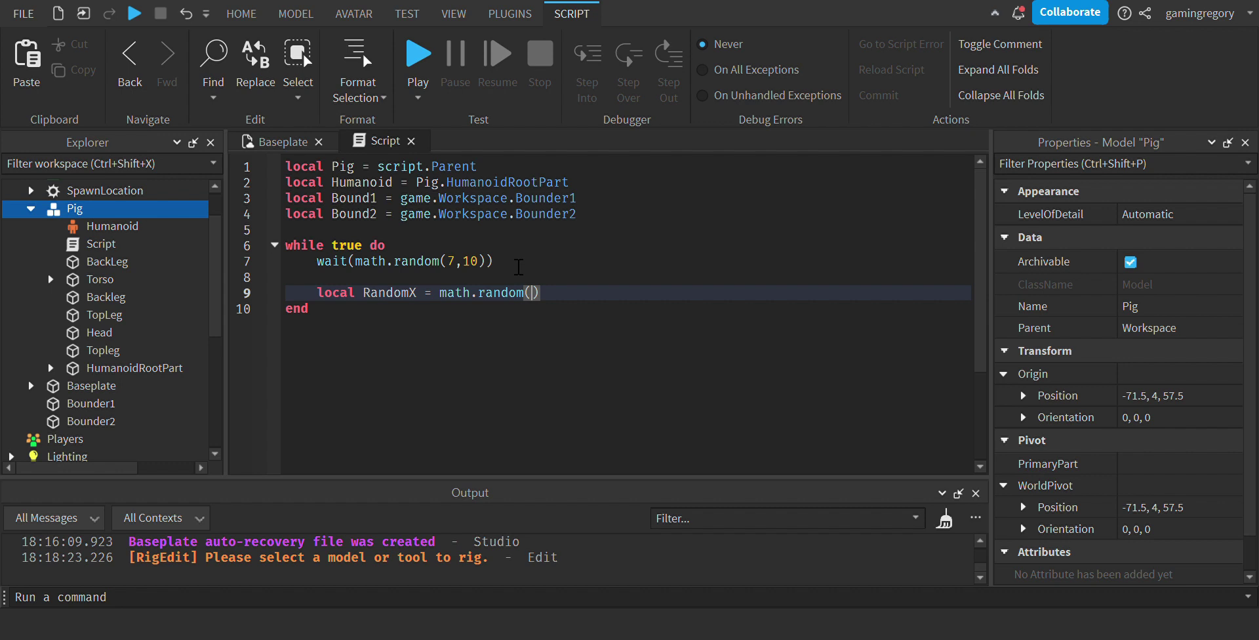
text(bound1.Position.x)
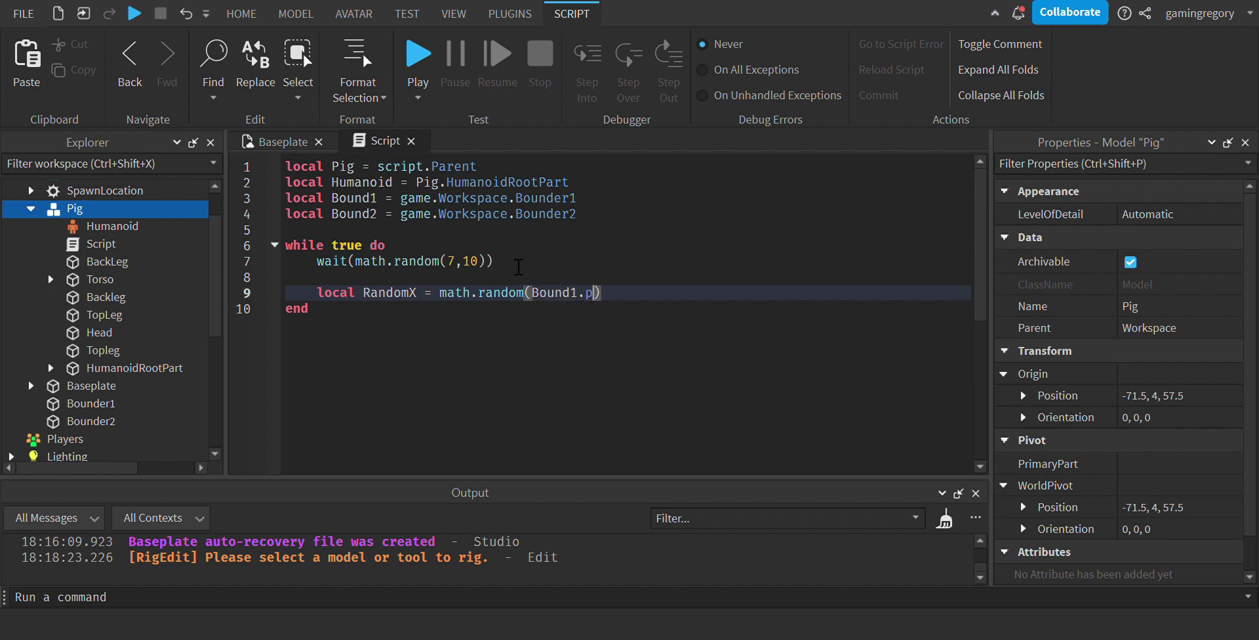
text(, bou)
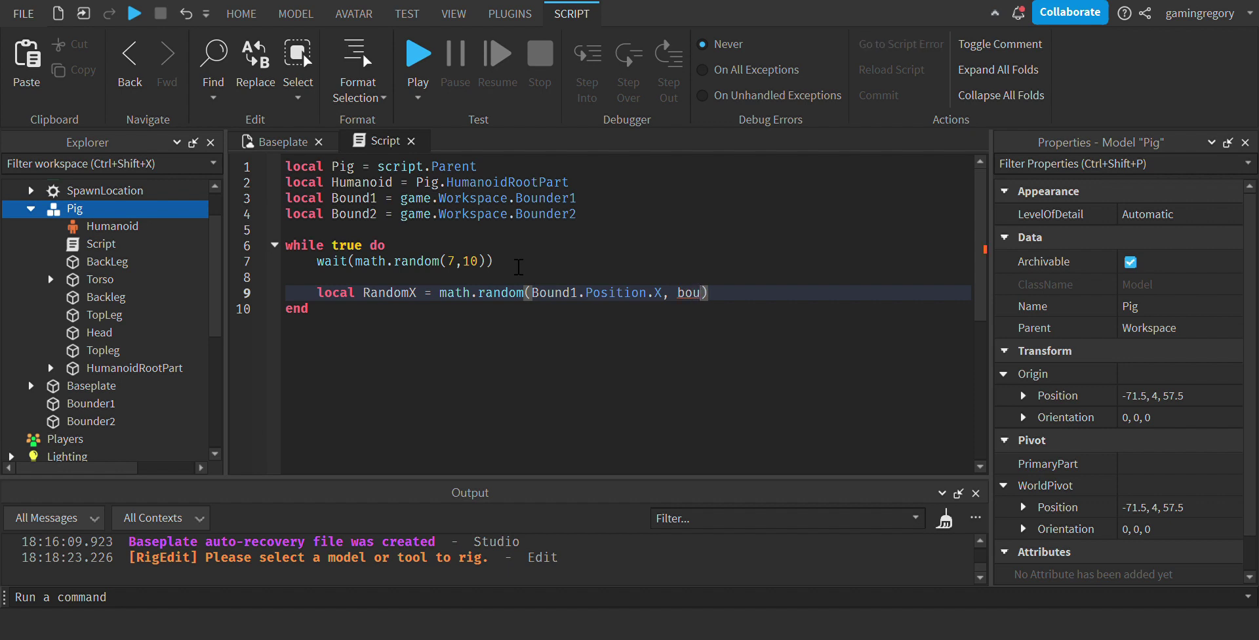
text(nd2.Position.X)
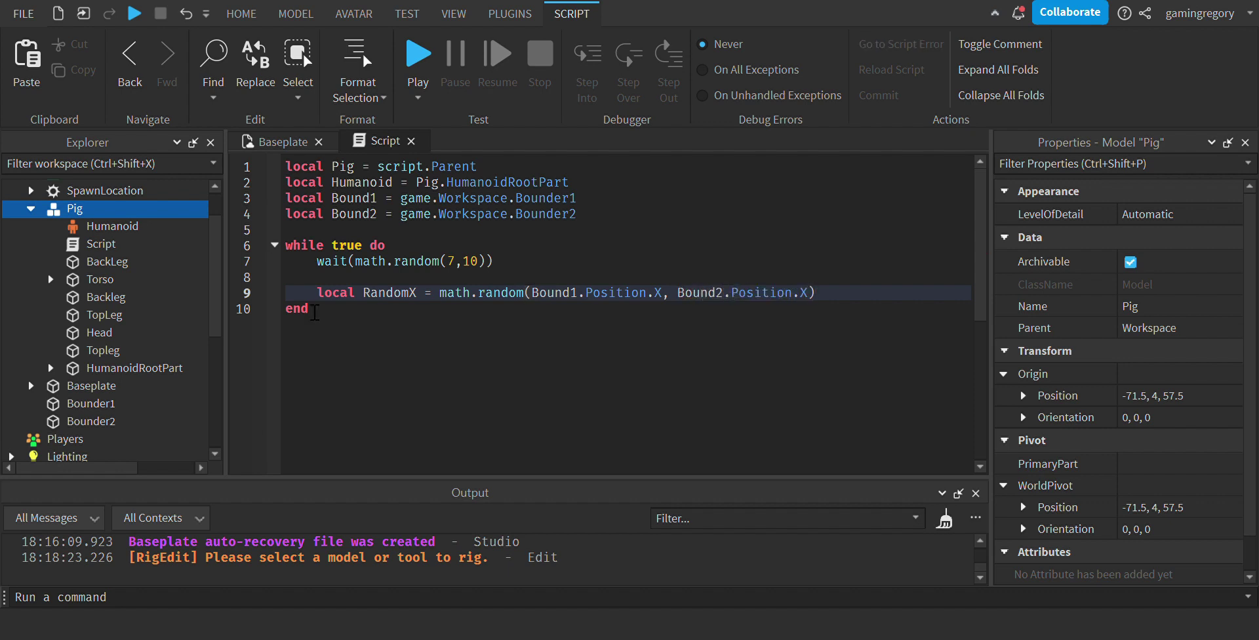
- Duplicate the RandomX line and change the copy to local RandomZ = math.random(Bound1.Position.Z, Bound2.Position.Z)
drag(317, 292, 838, 304)
key(ctrl+c)
key(End)
key(Return)
key(ctrl+v)
click(421, 322)
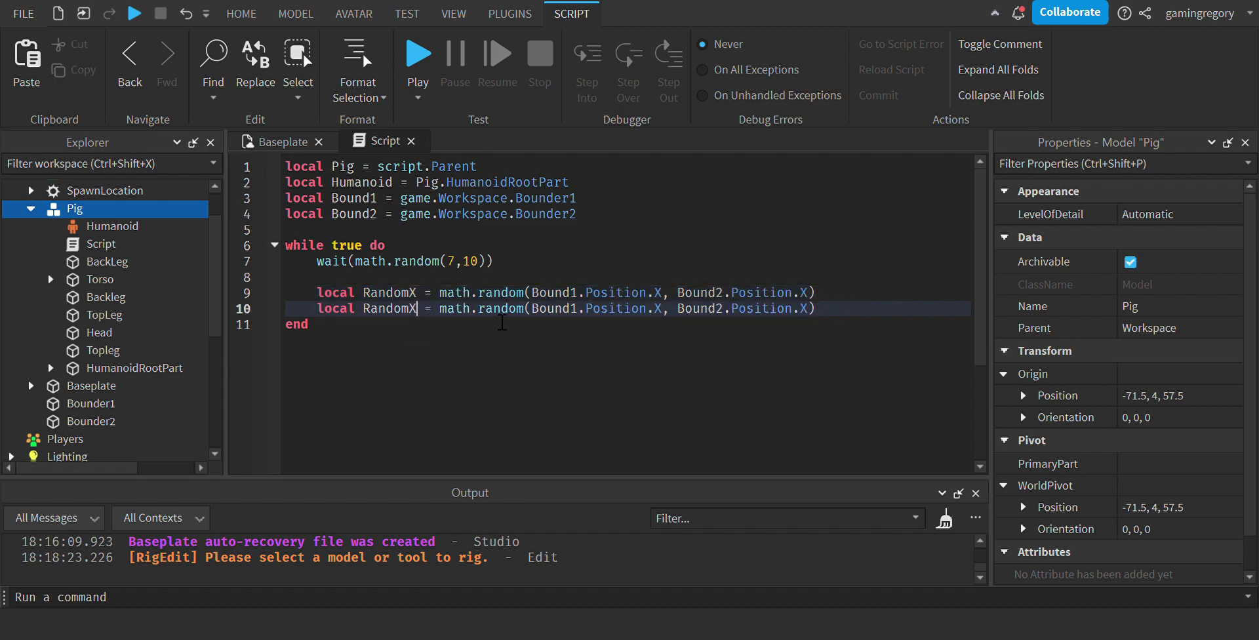
key(BackSpace)
text(Z)
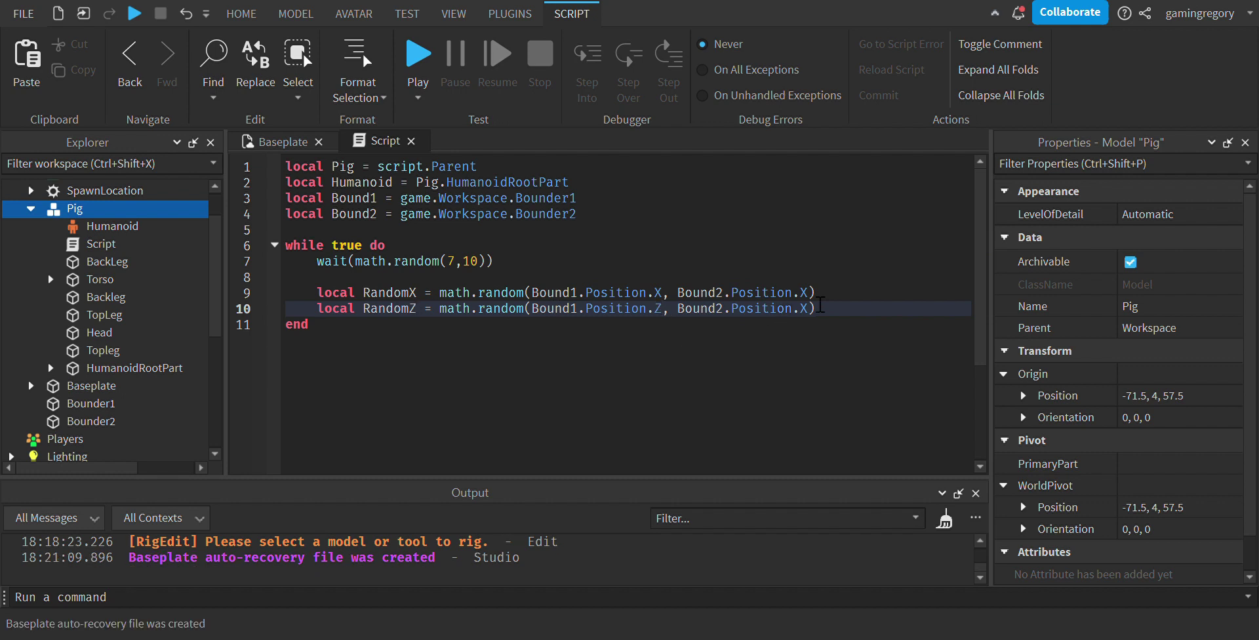
click(809, 308)
key(BackSpace)
text(Z)
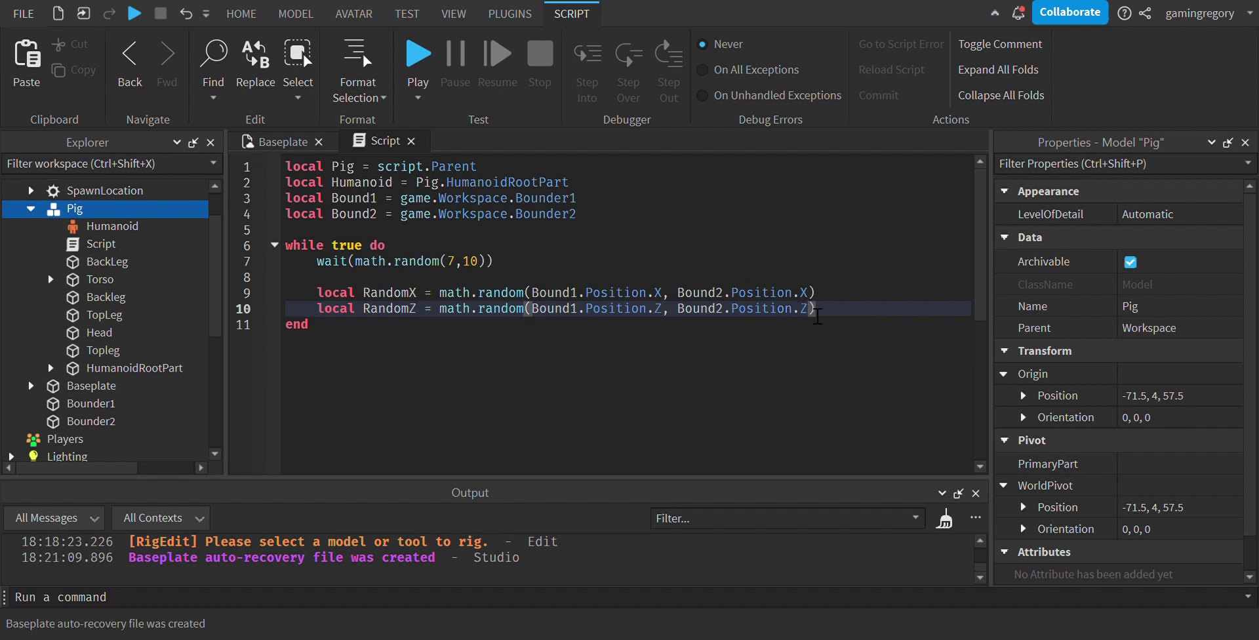
- Inside the loop, after a blank line below the RandomZ line, begin a method call on Humanoid
key(End)
key(Return)
key(Return)
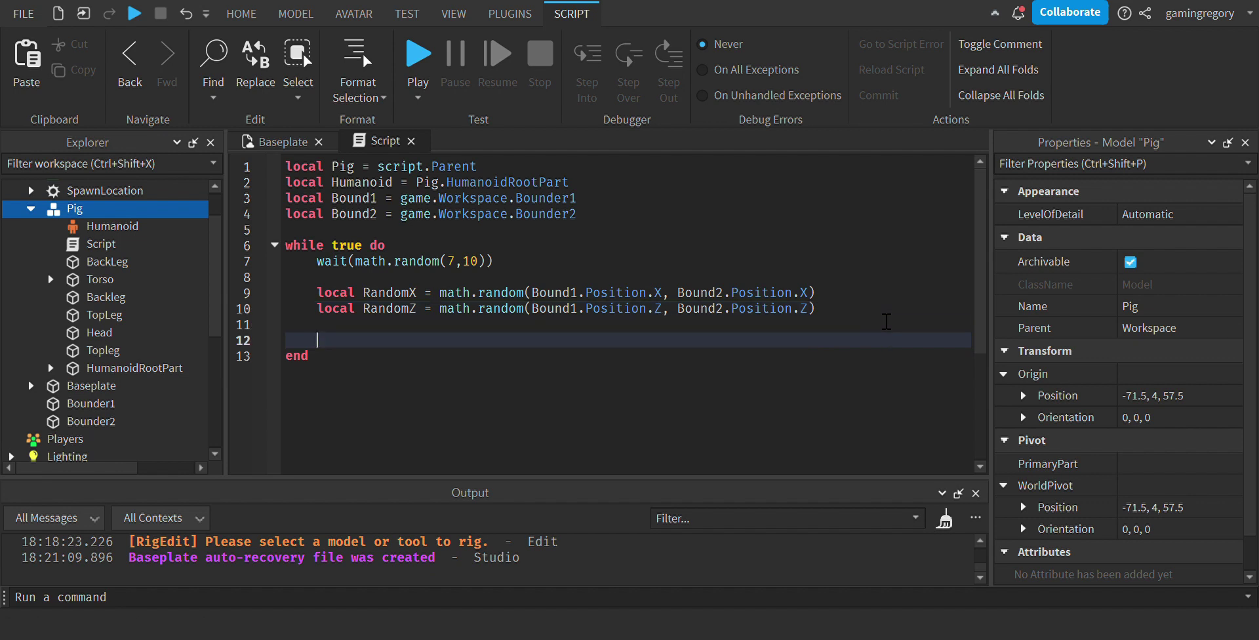
text(humanoid:mo)
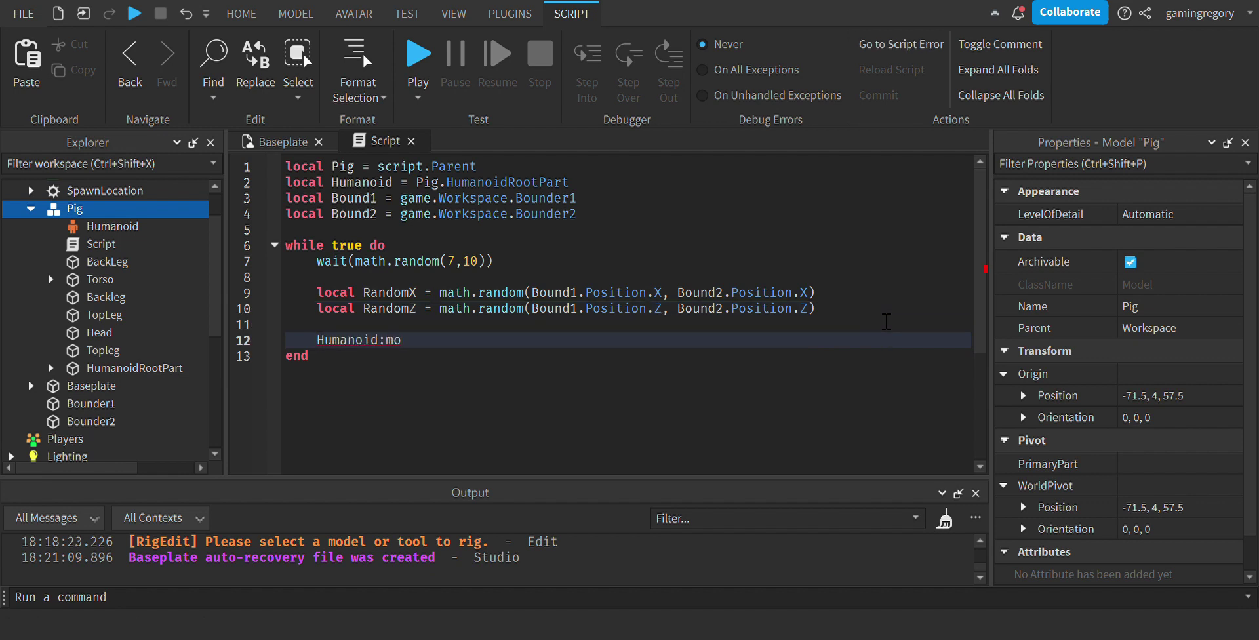
key(BackSpace)
key(BackSpace)
key(BackSpace)
key(BackSpace)
key(BackSpace)
key(BackSpace)
- Change the Humanoid variable's assignment to Pig.Humanoid
double_click(526, 183)
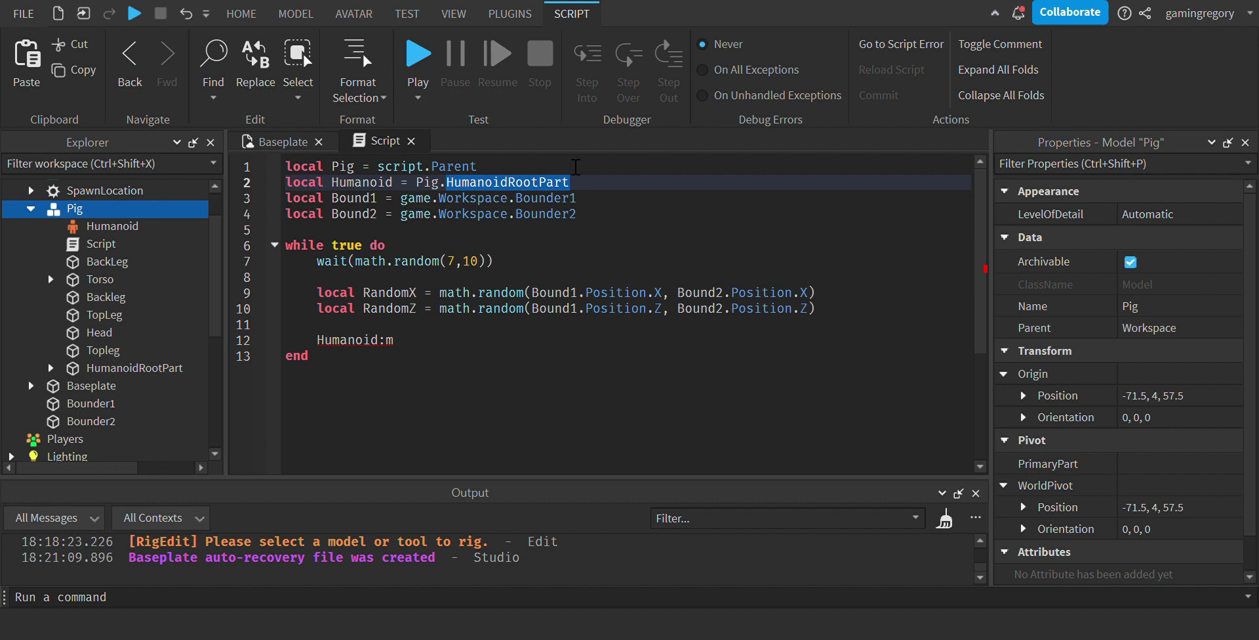
text(hu)
key(Tab)
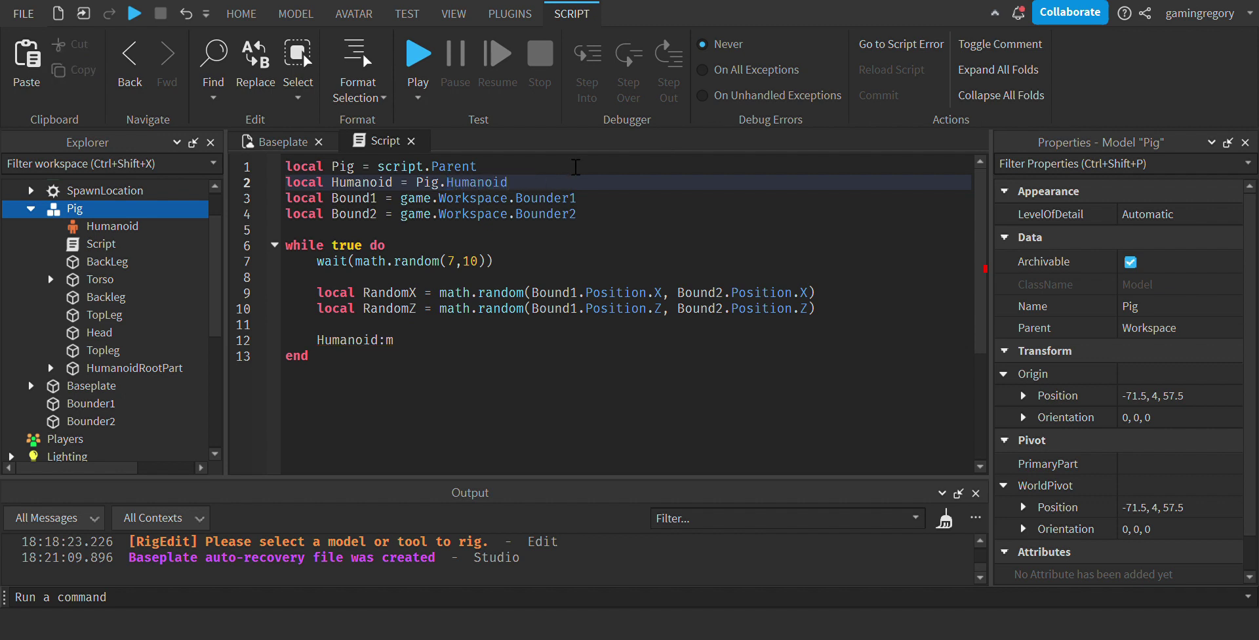
- Extend the unfinished Humanoid call into Humanoid:MoveTo(Vector3.new()) with RandomX as the vector's first argument
click(437, 365)
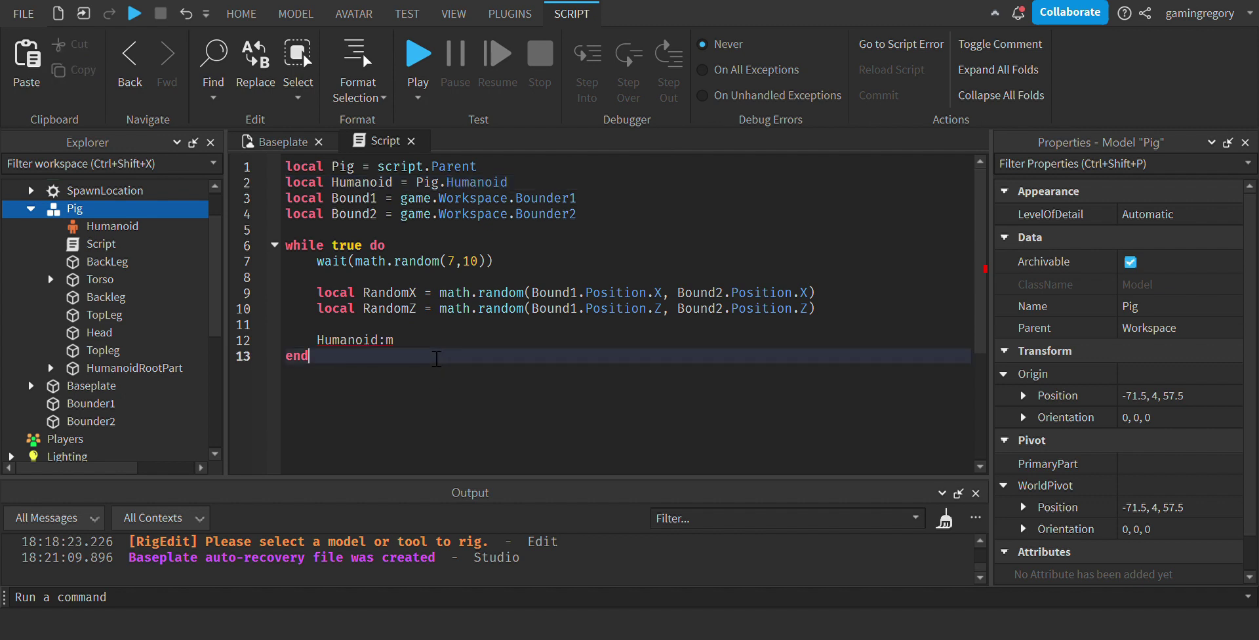
click(419, 346)
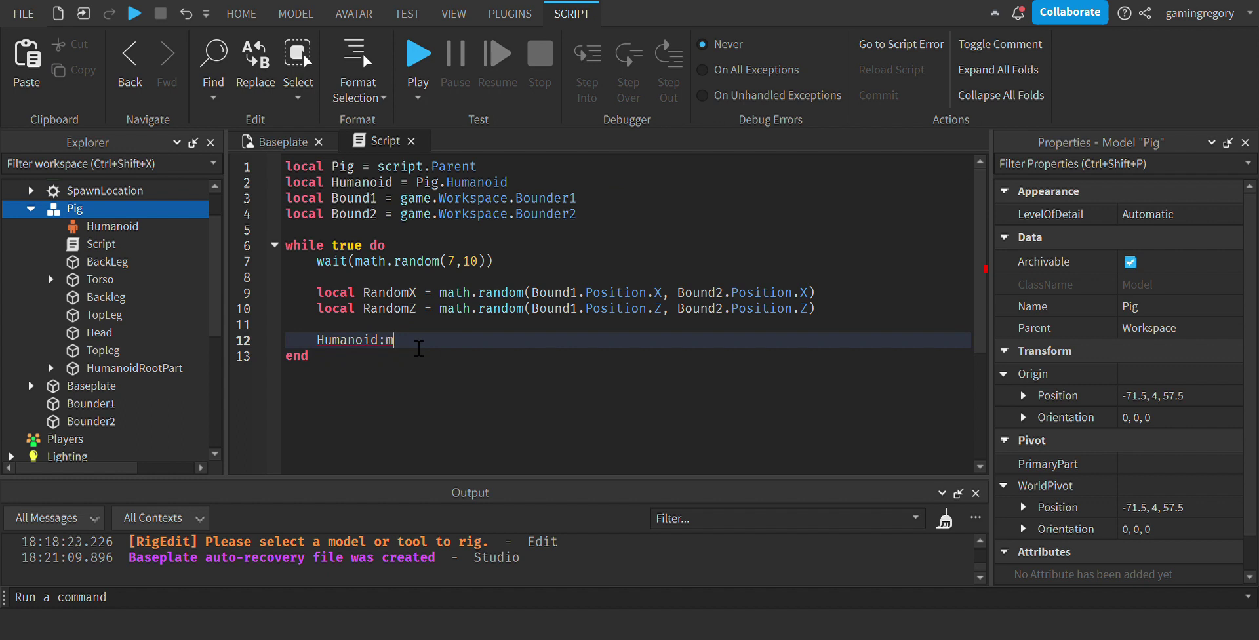
key(Tab)
text(ve)
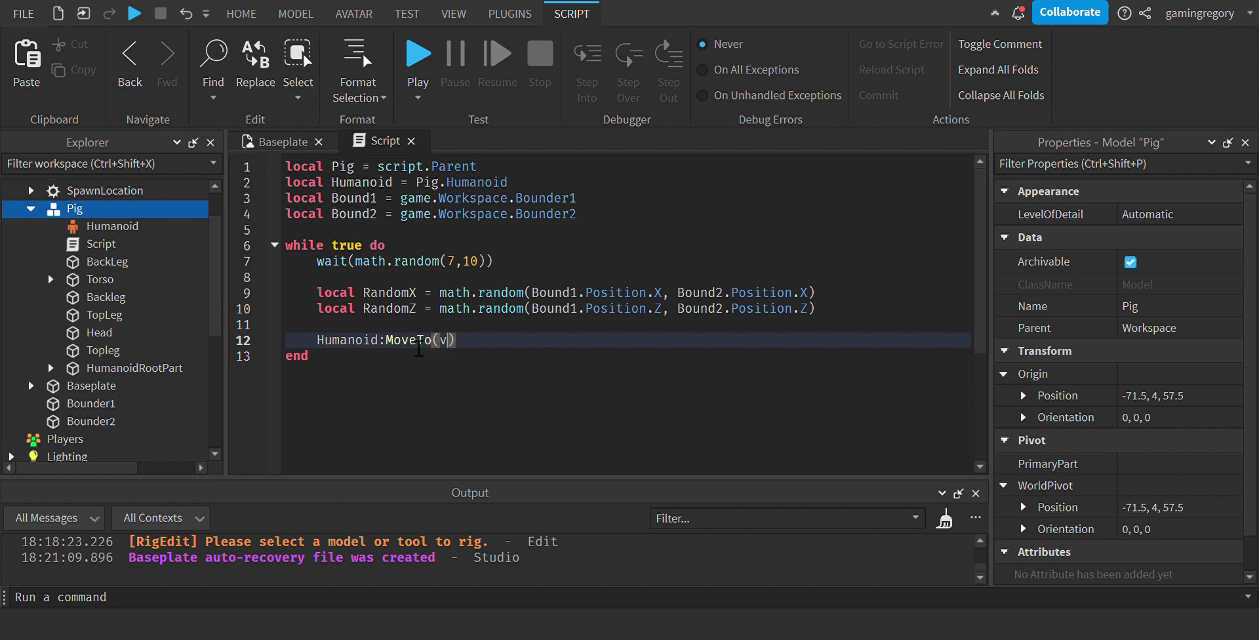
key(Tab)
text(.new()
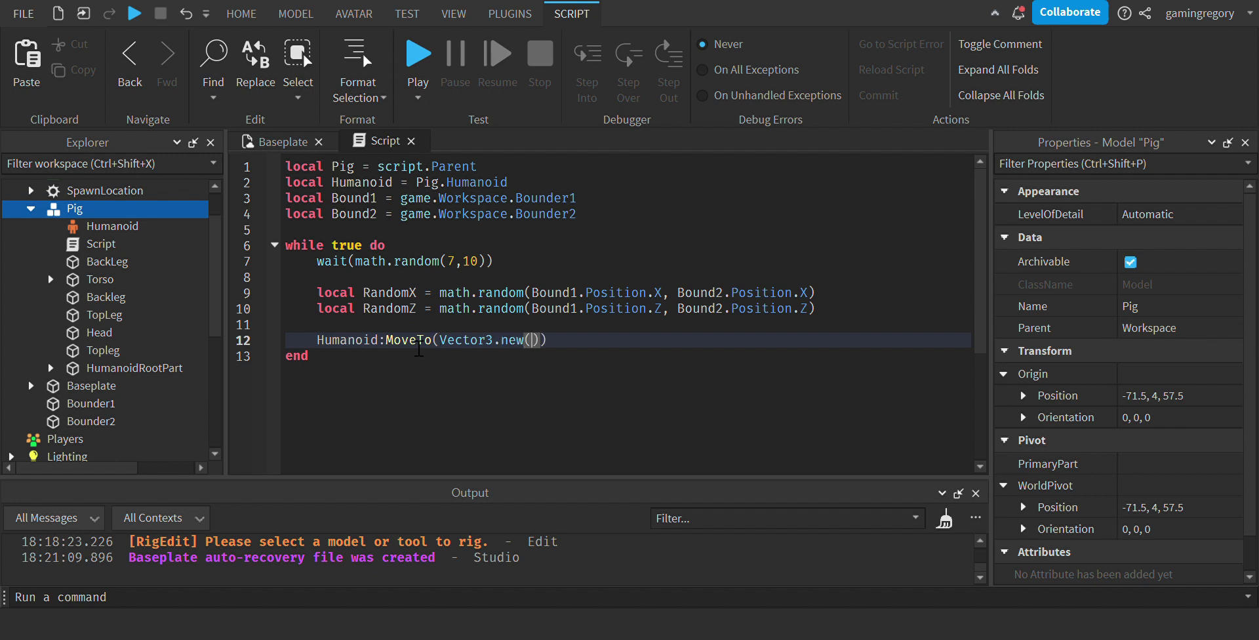
text(rand)
key(Tab)
text(,)
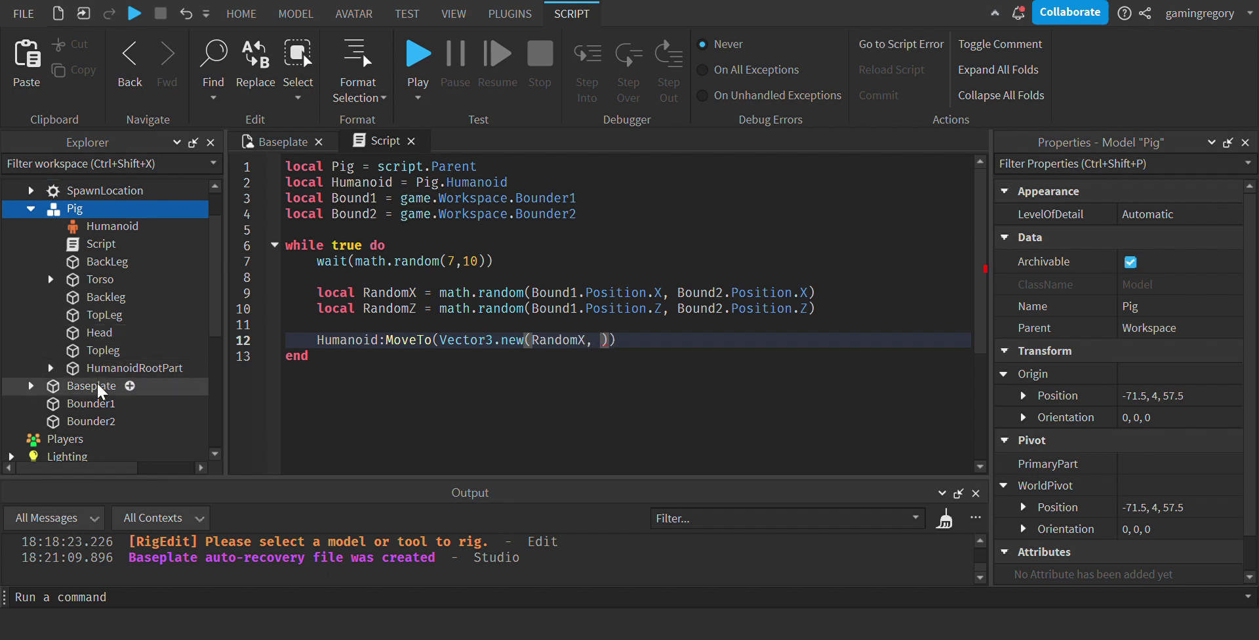
- Select Bounder1 and filter its properties by "pos" to check its position
click(95, 402)
click(1079, 164)
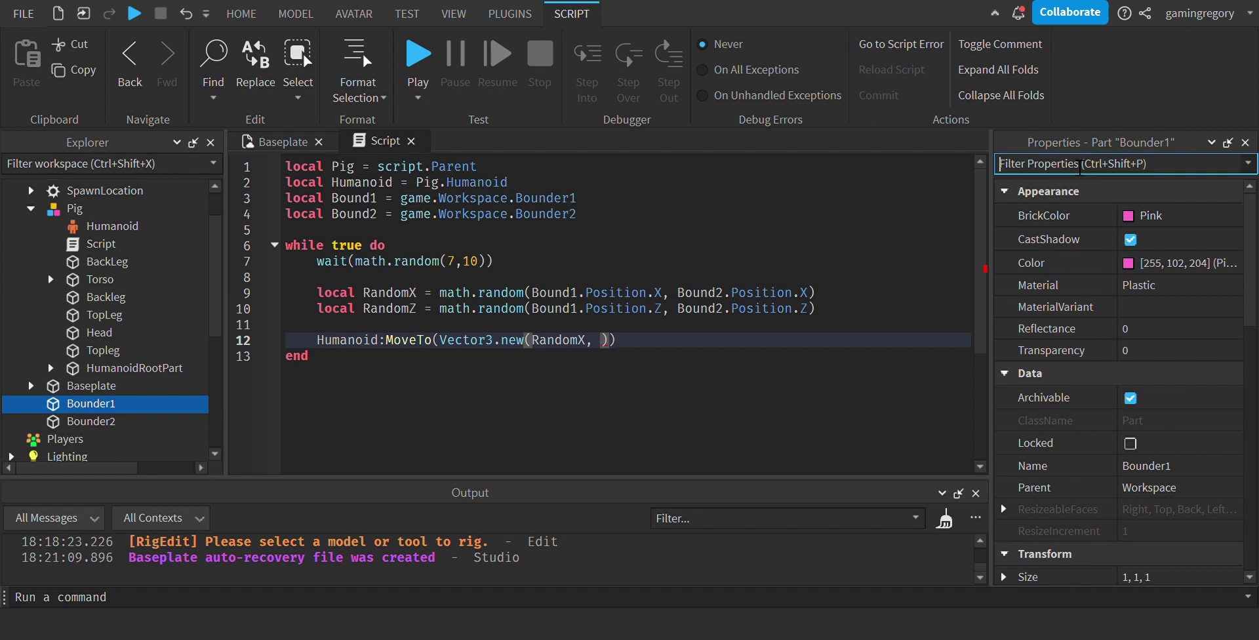
text(pos)
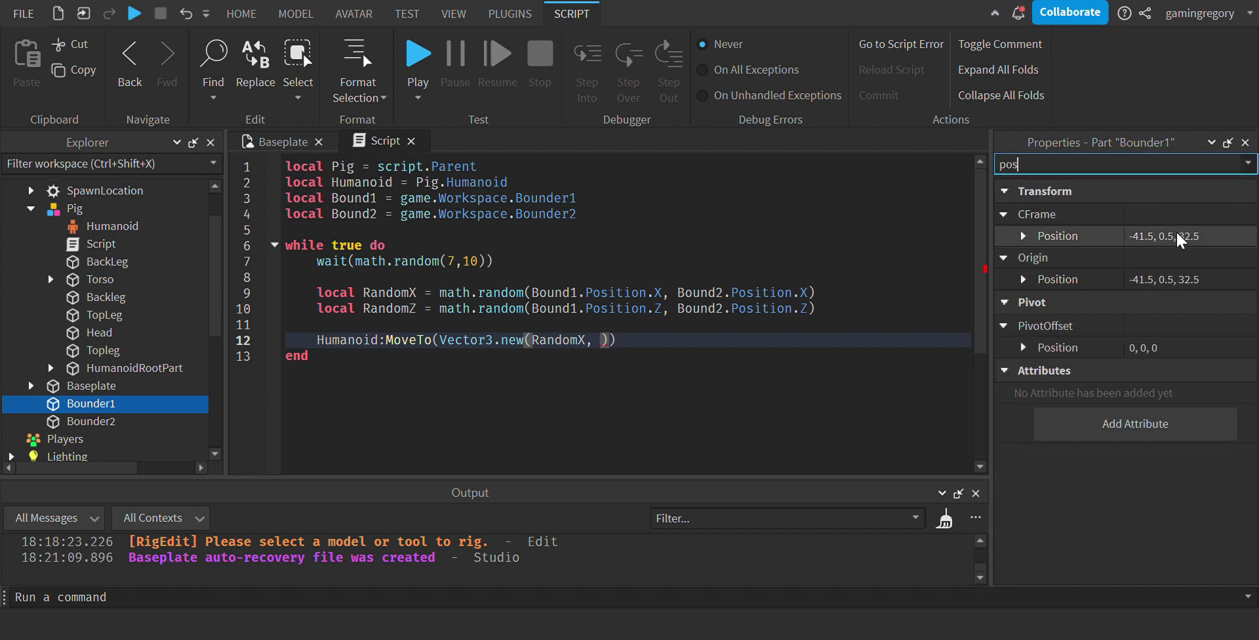
text(0.5)
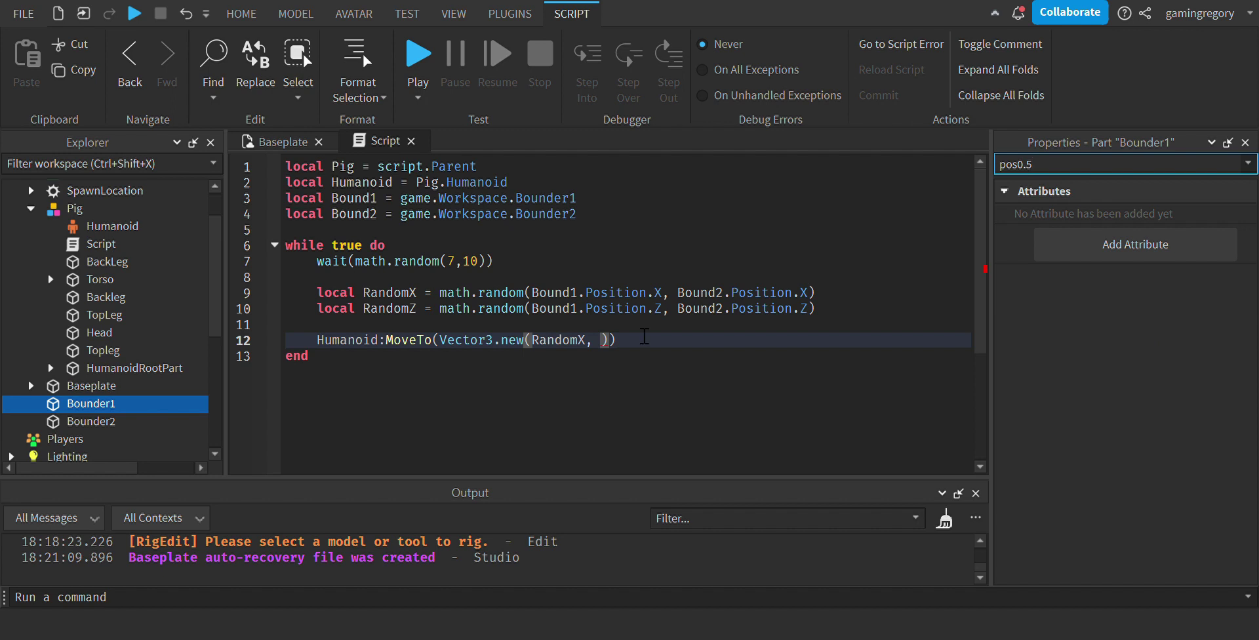
- Complete the vector in the MoveTo call with 0.5 as the Y value and RandomZ as the Z value
click(612, 348)
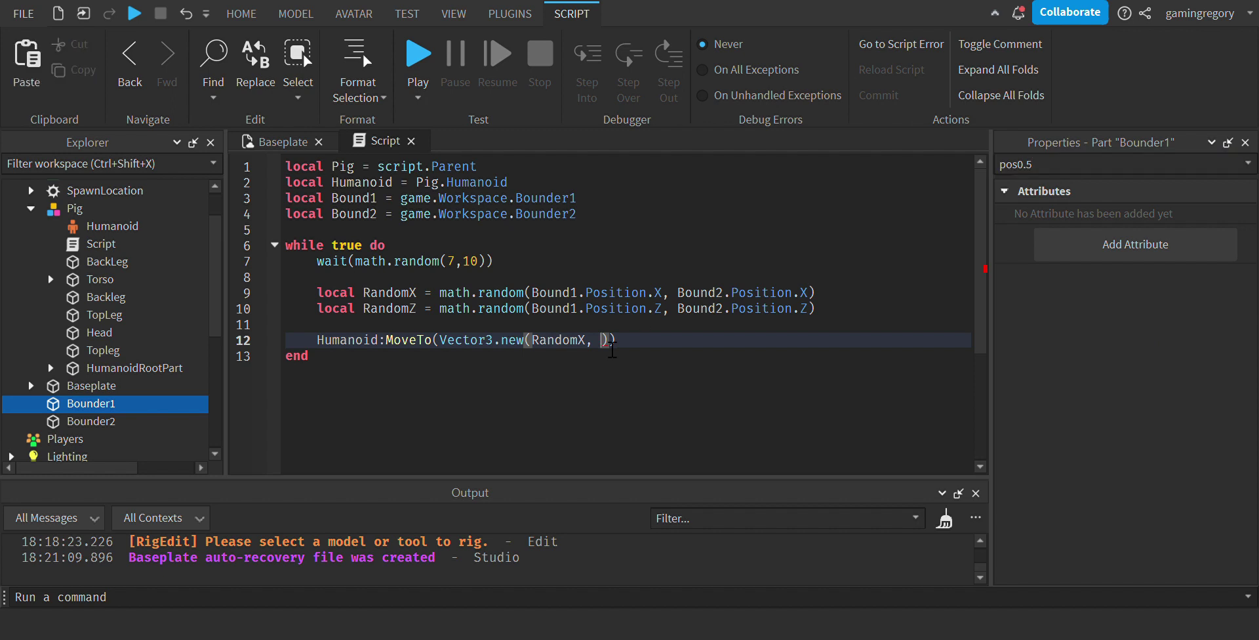
text(0.5, ra)
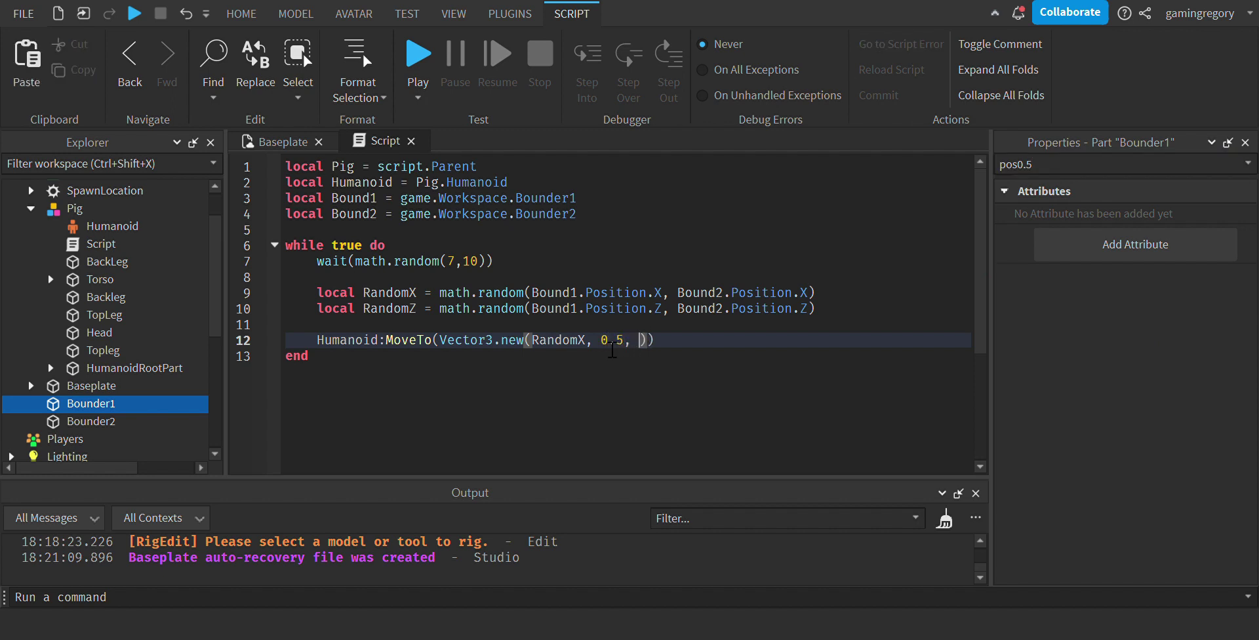
text(n)
key(Tab)
- Play-test the baseplate, walk the character toward the pig, check the output for errors from the pig's script, and end the test
click(262, 142)
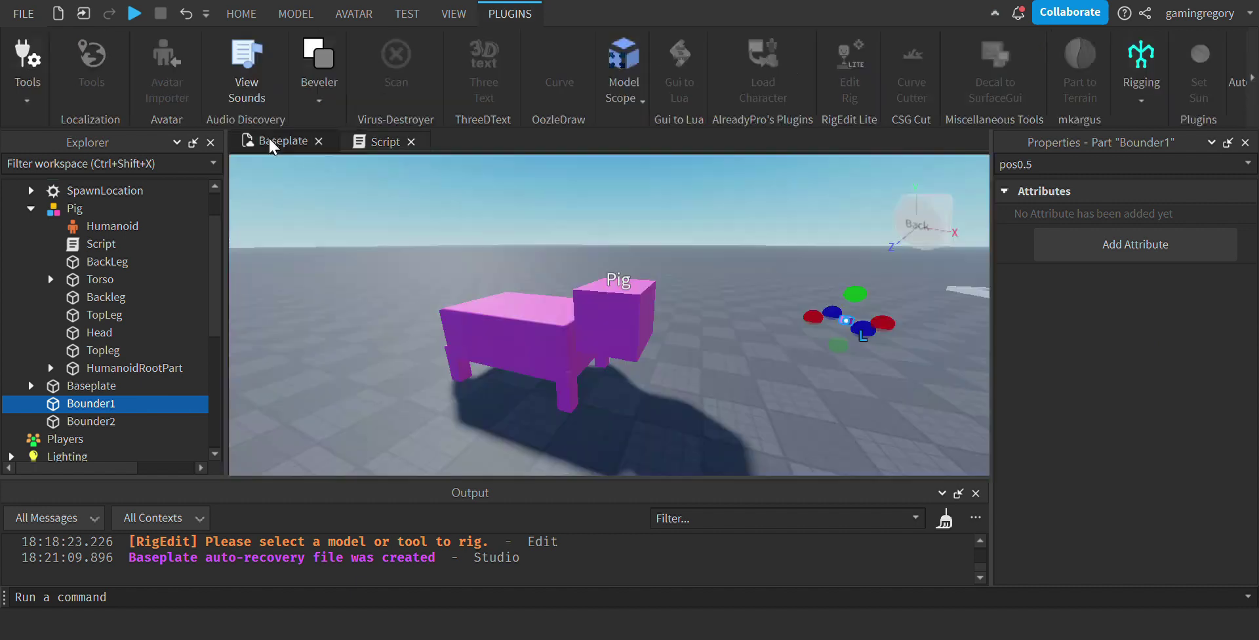
click(133, 13)
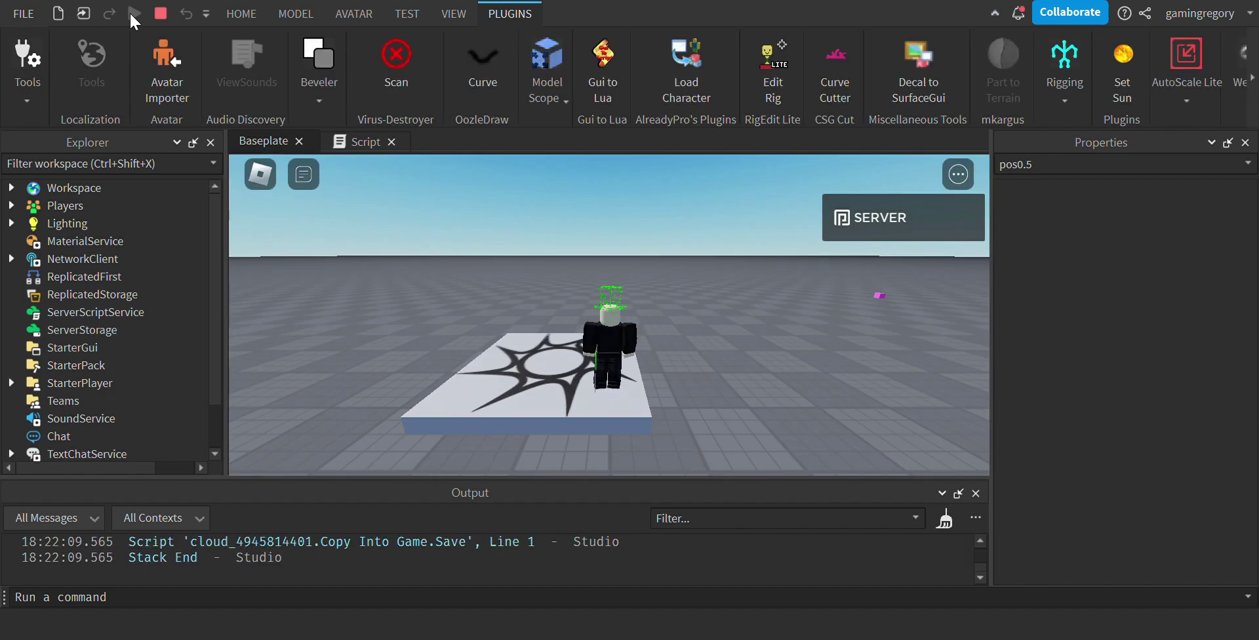
key(d)
key(space)
key(a)
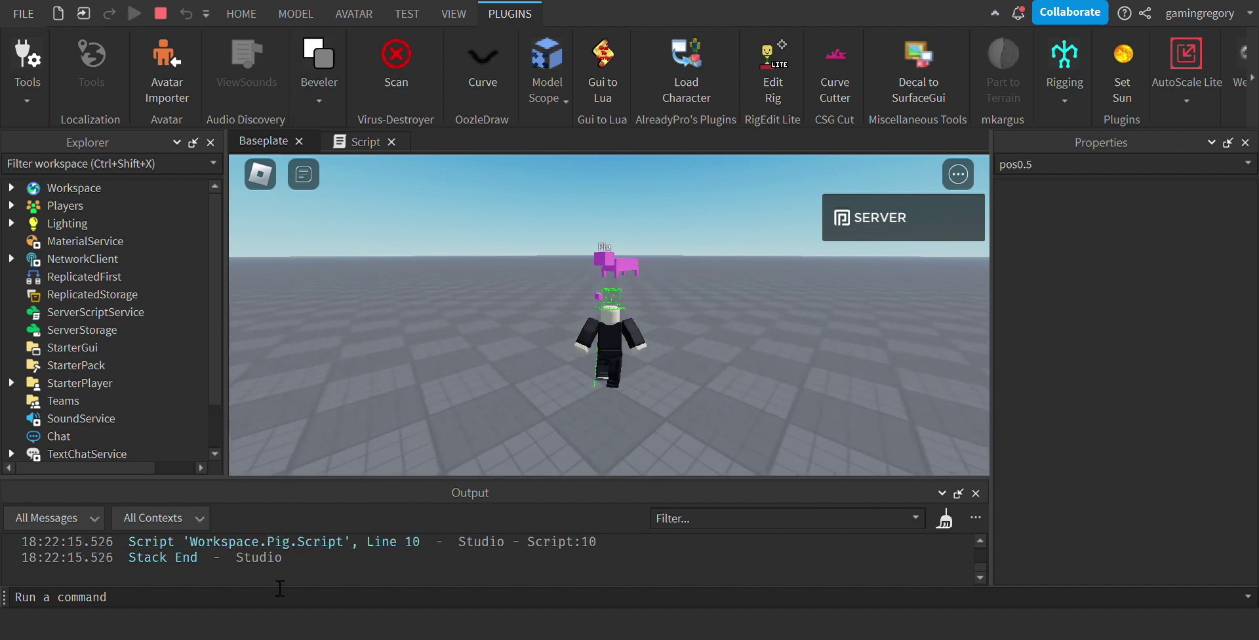
scroll(311, 583, up, 3)
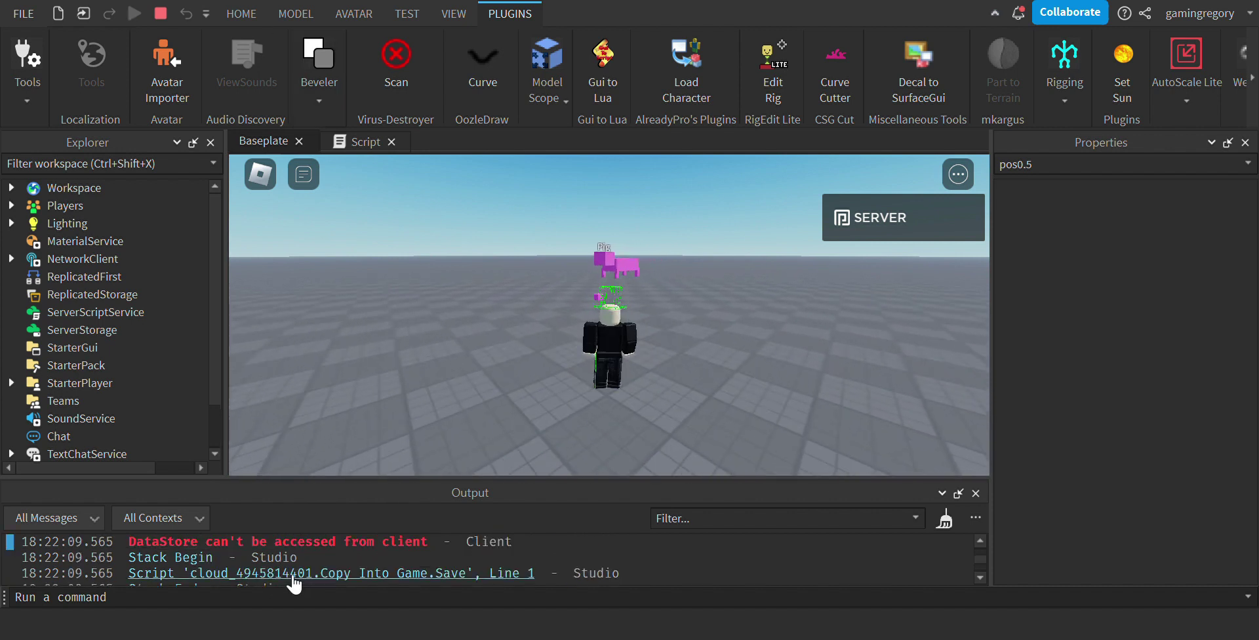
scroll(295, 582, down, 1)
click(270, 575)
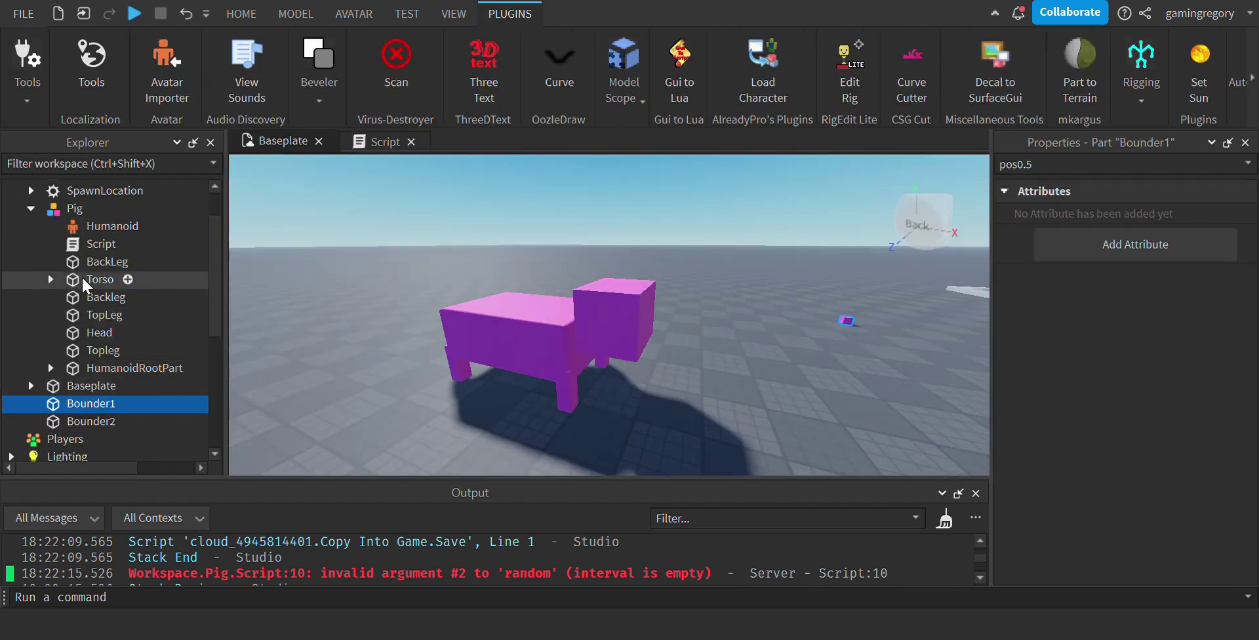
- In the pig's script, swap the bounds in the RandomZ line to read math.random(Bound2.Position.Z, Bound1.Position.Z)
double_click(99, 243)
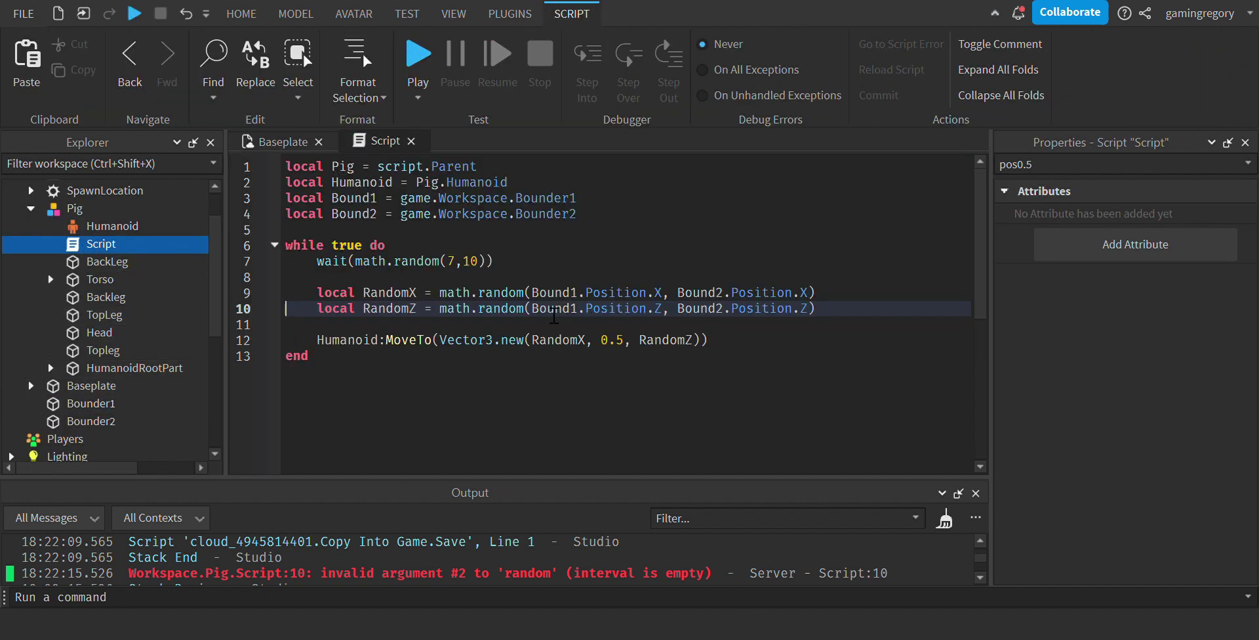
drag(533, 309, 624, 310)
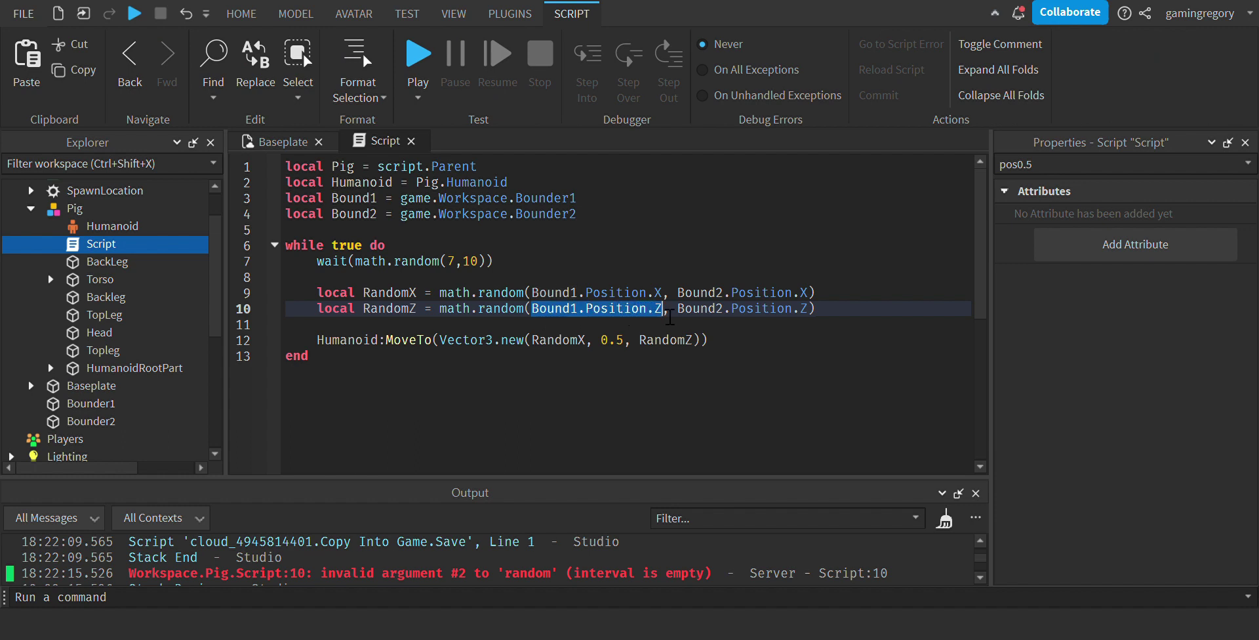
key(BackSpace)
key(Right)
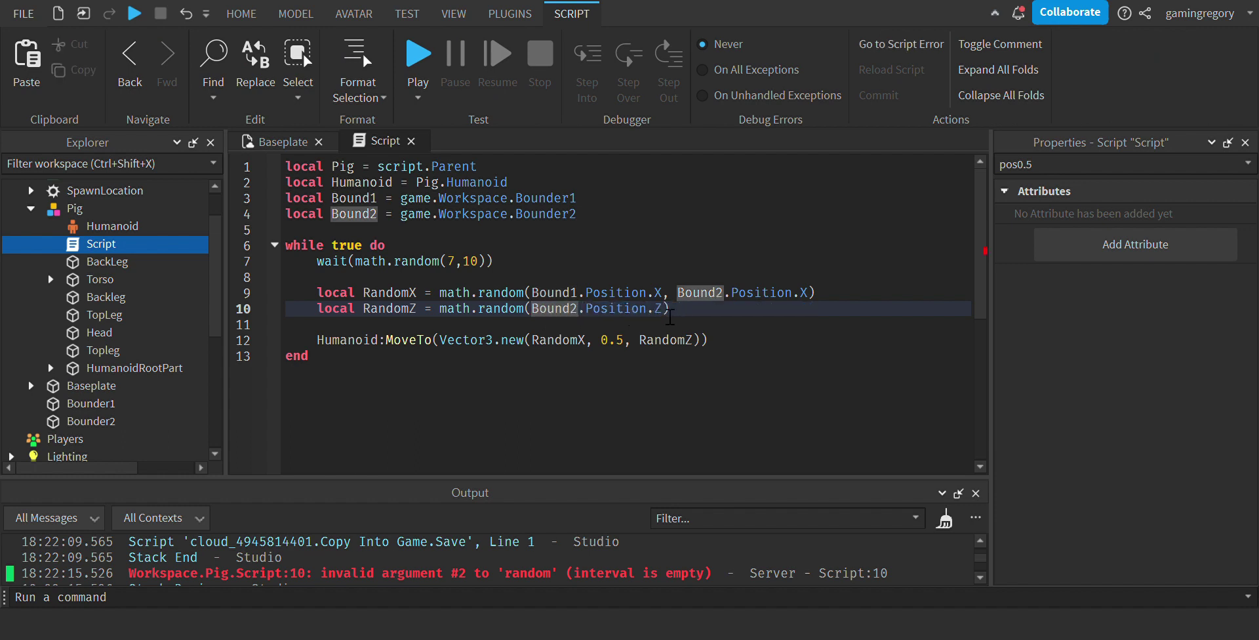
key(End)
key(Left)
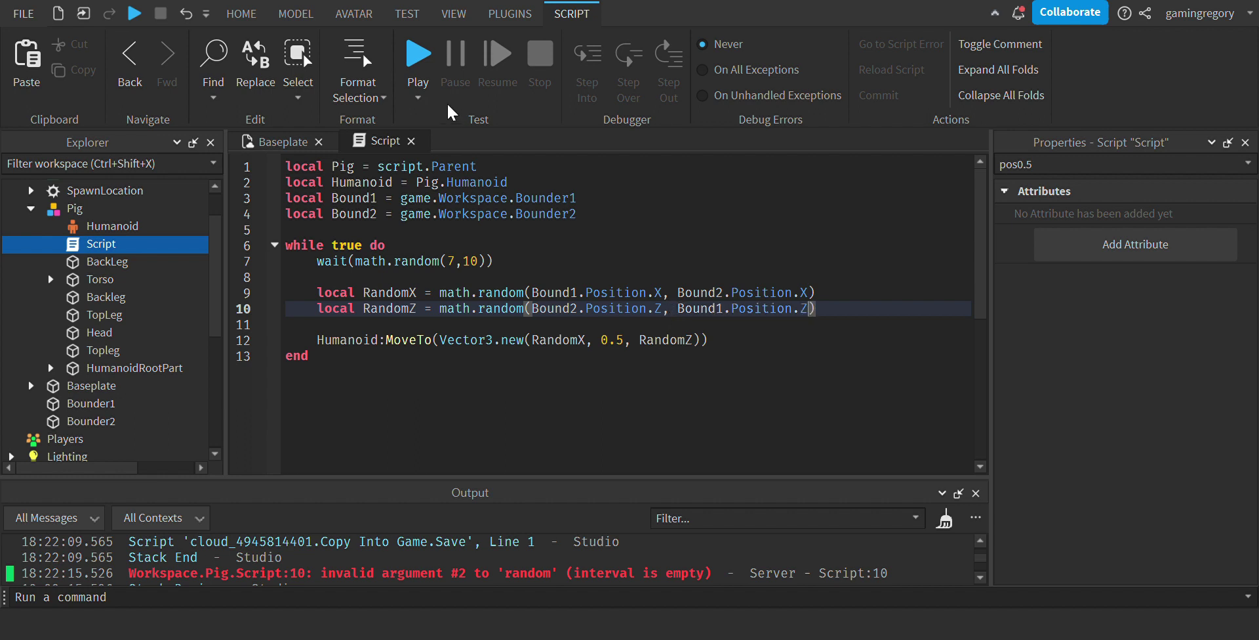
- Return to the baseplate view and start another play test with the corrected RandomZ line
click(269, 141)
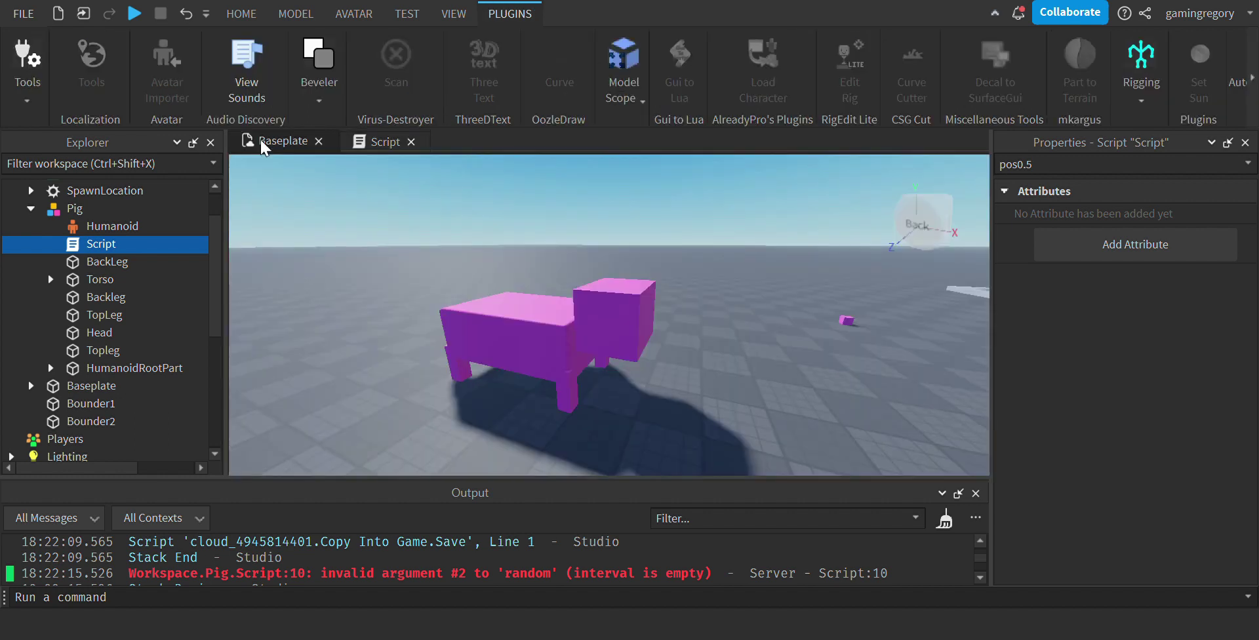
click(135, 13)
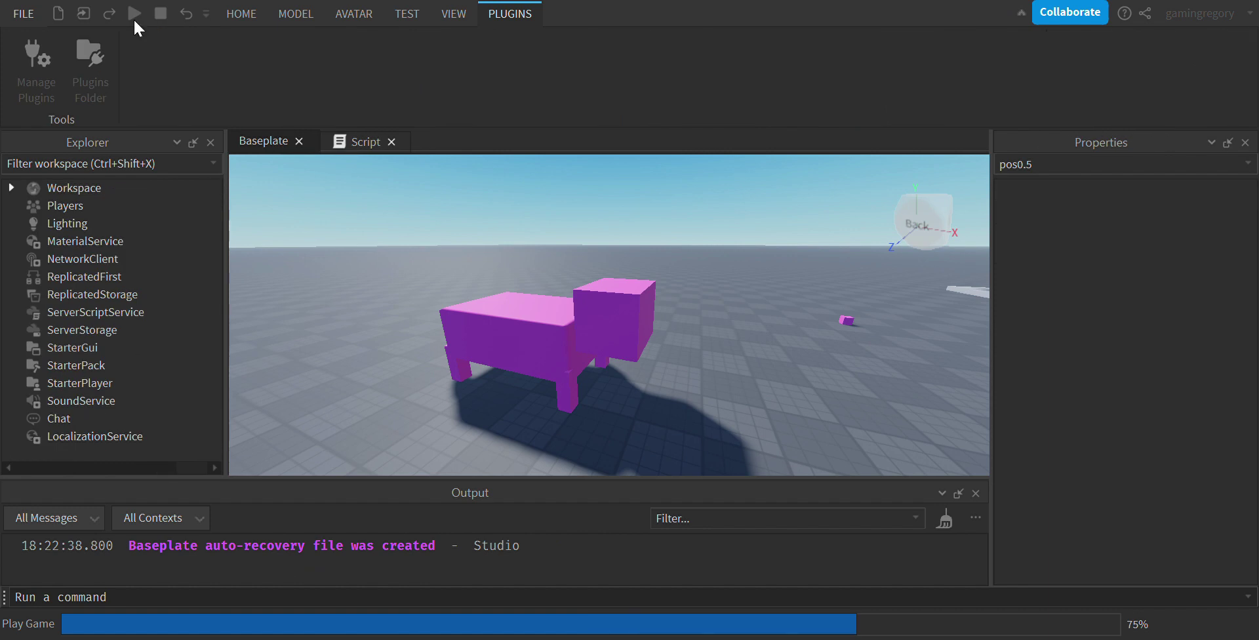